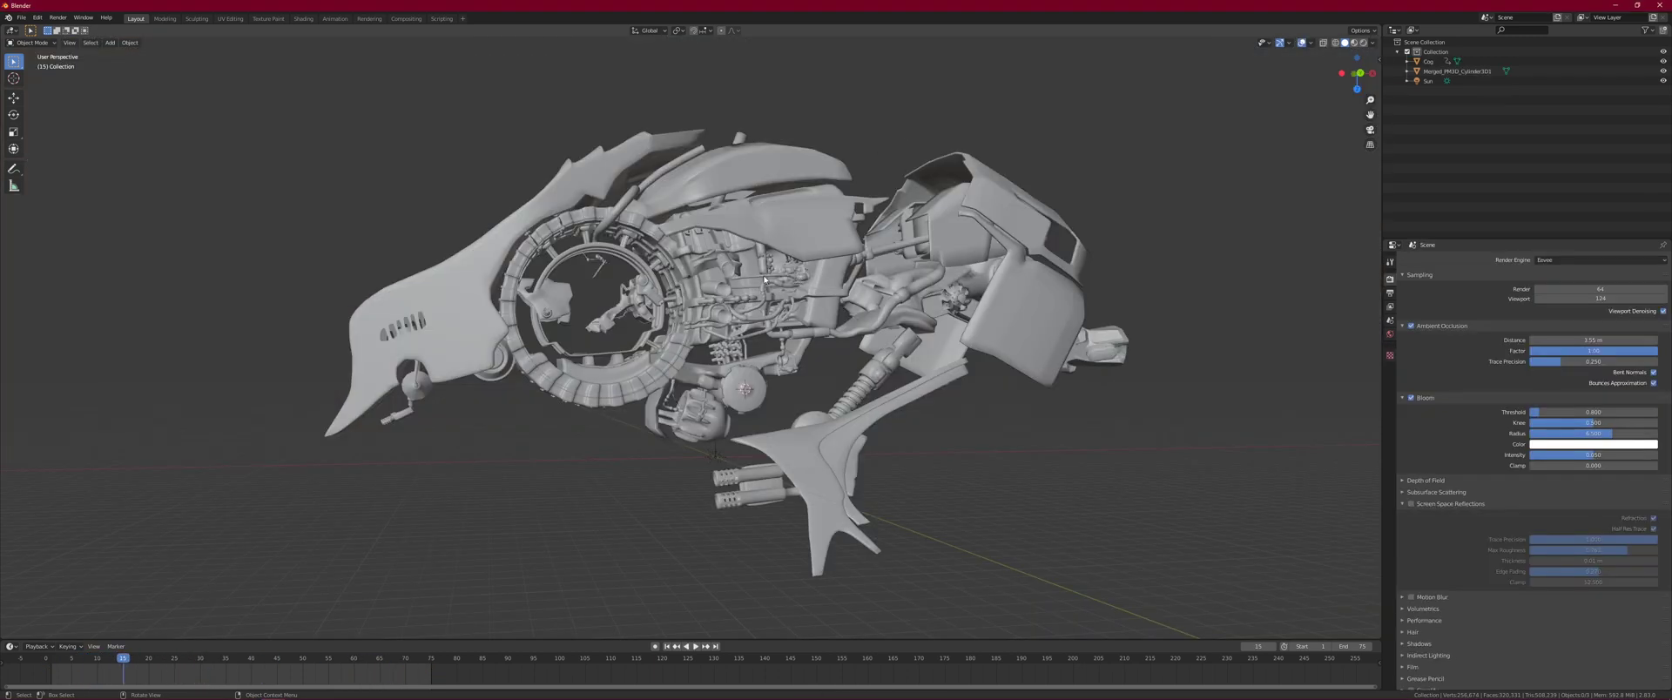
# Examine the mechanical parts around the wheel, the engine and the round disc below it.
pyautogui.scroll(3, 773, 297)
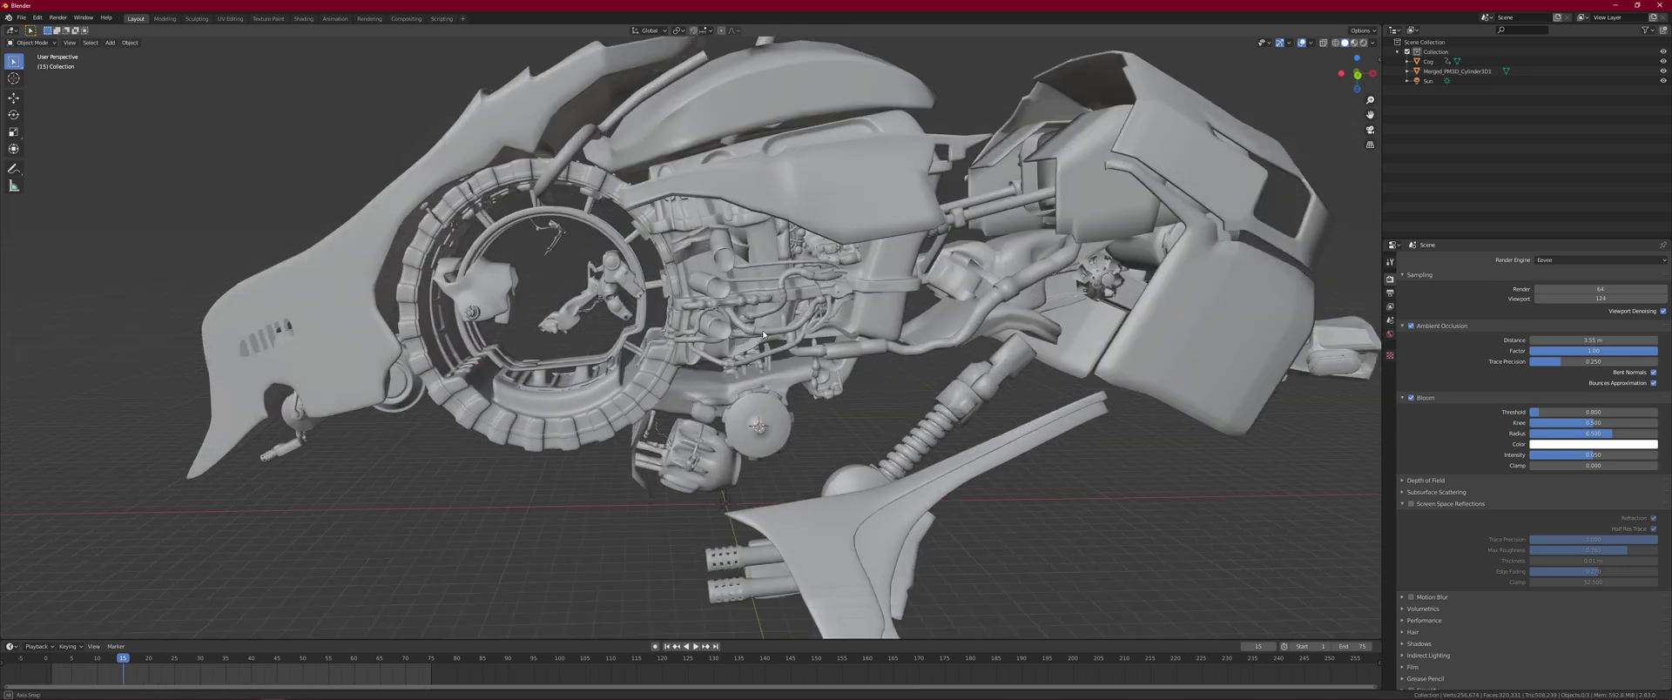
pyautogui.moveTo(827, 374); pyautogui.dragTo(794, 388, button='middle')
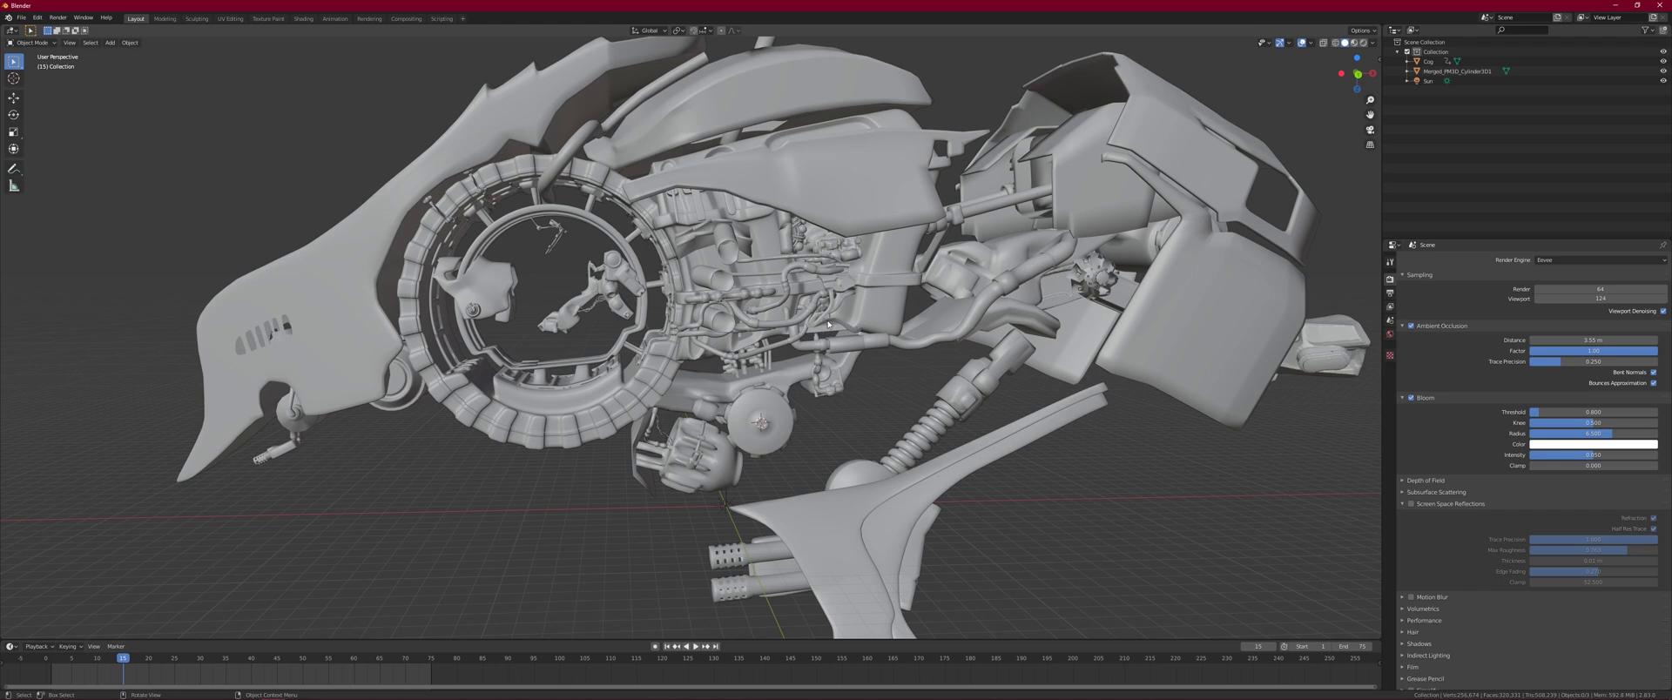
pyautogui.moveTo(873, 231); pyautogui.dragTo(808, 302, button='middle')
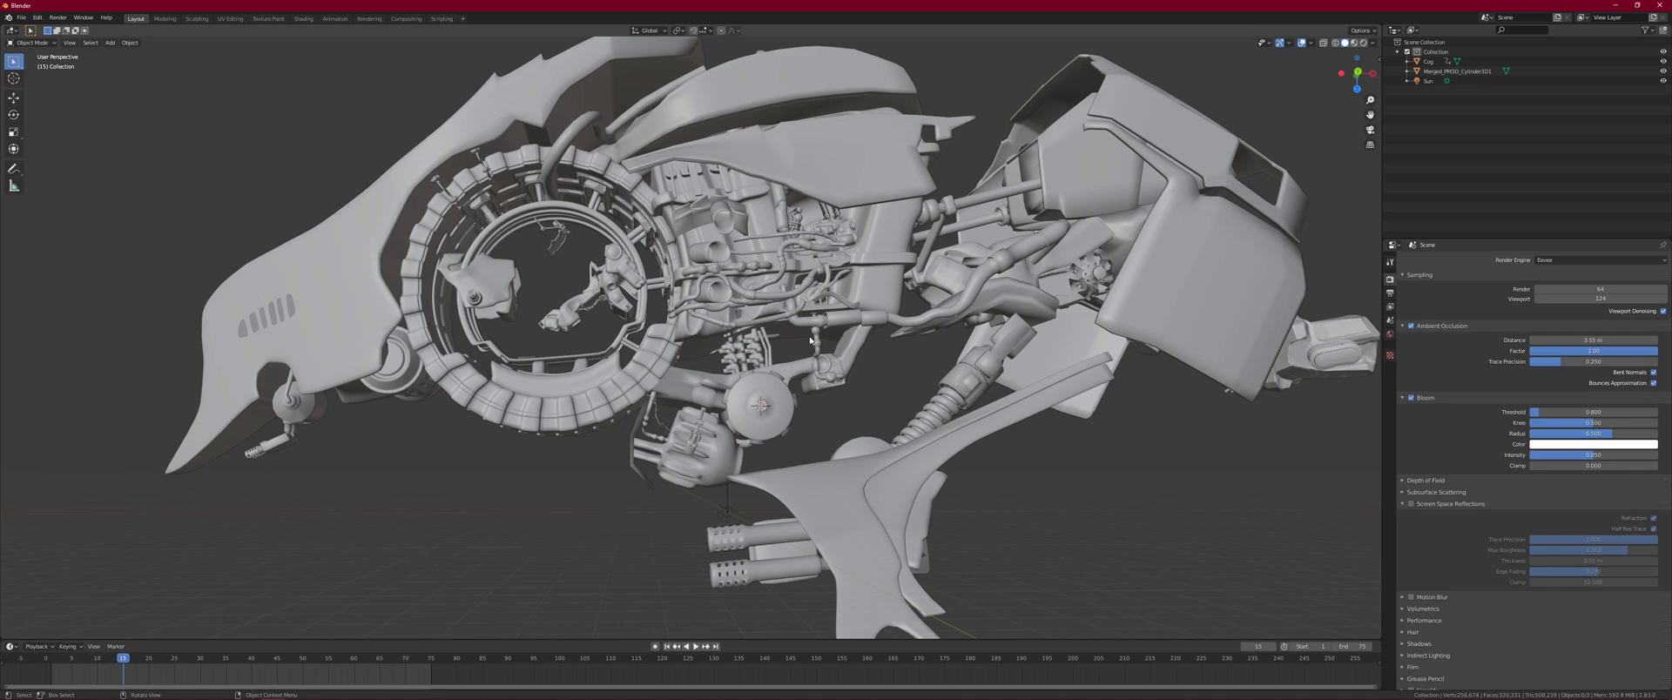
pyautogui.scroll(3, 809, 340)
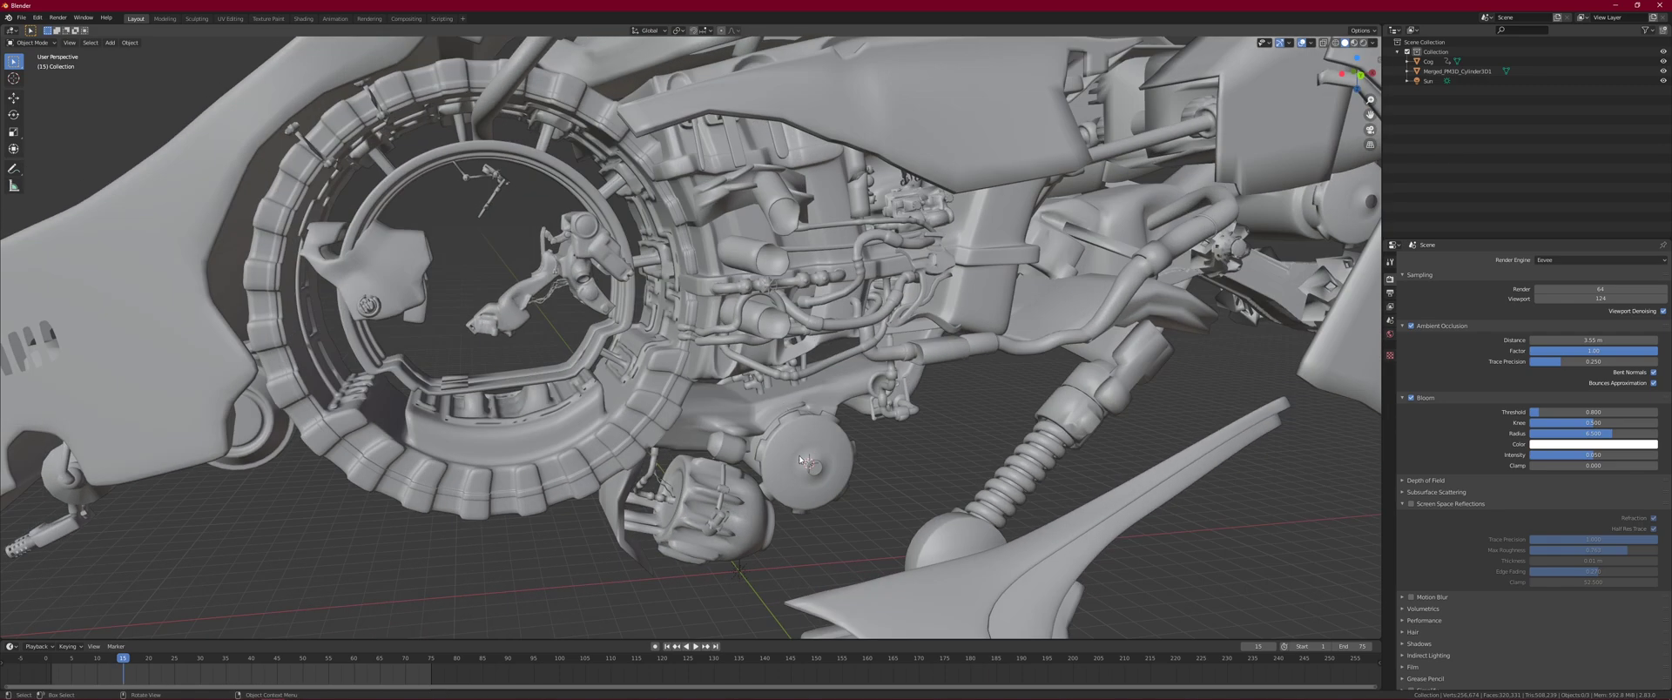
pyautogui.scroll(-3, 799, 455)
pyautogui.moveTo(821, 425); pyautogui.dragTo(788, 284, button='middle')
pyautogui.scroll(-2, 732, 415)
pyautogui.scroll(2, 745, 407)
pyautogui.scroll(2, 757, 424)
# Inspect the merged model in X-ray display, then return to solid display in back orthographic view.
pyautogui.click(730, 251)
pyautogui.hotkey('alt', 'z')
pyautogui.scroll(2, 788, 284)
pyautogui.click(979, 492)
pyautogui.scroll(-1, 990, 504)
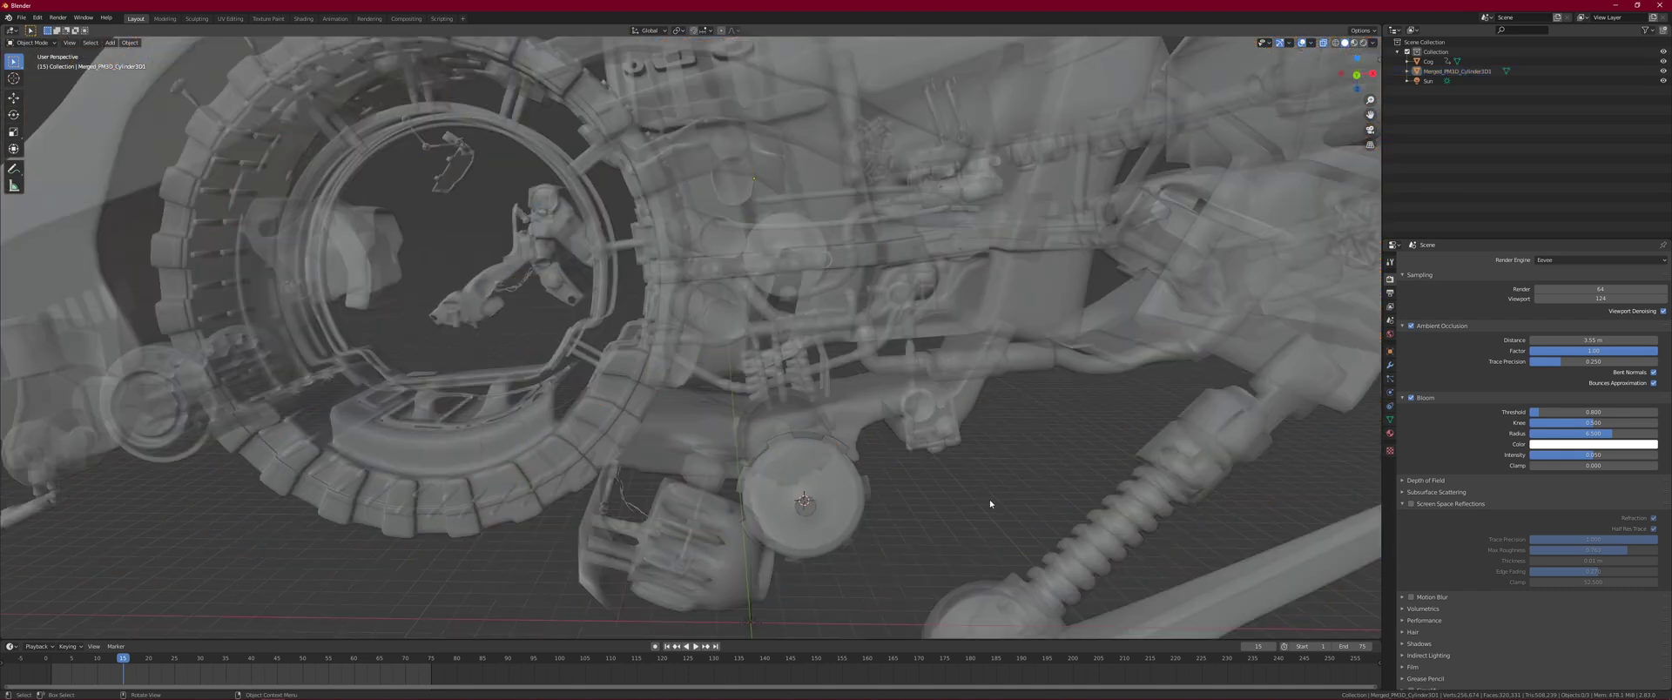
pyautogui.moveTo(878, 265); pyautogui.dragTo(706, 210, button='middle')
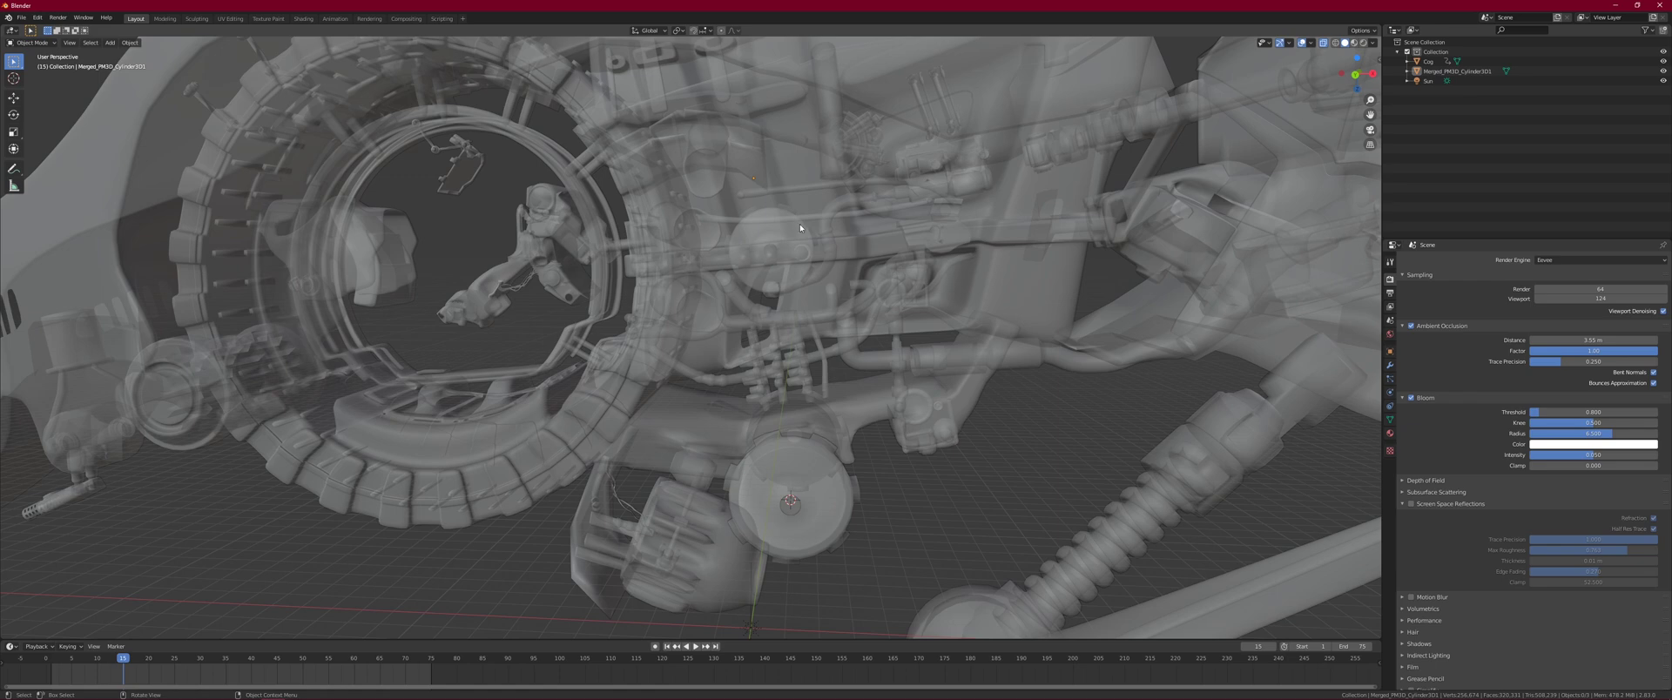
pyautogui.moveTo(639, 250)
pyautogui.mouseDown(button='middle')
pyautogui.moveTo(745, 295)
pyautogui.moveTo(816, 370)
pyautogui.moveTo(827, 413)
pyautogui.mouseUp(button='middle')
pyautogui.hotkey('alt', 'z')
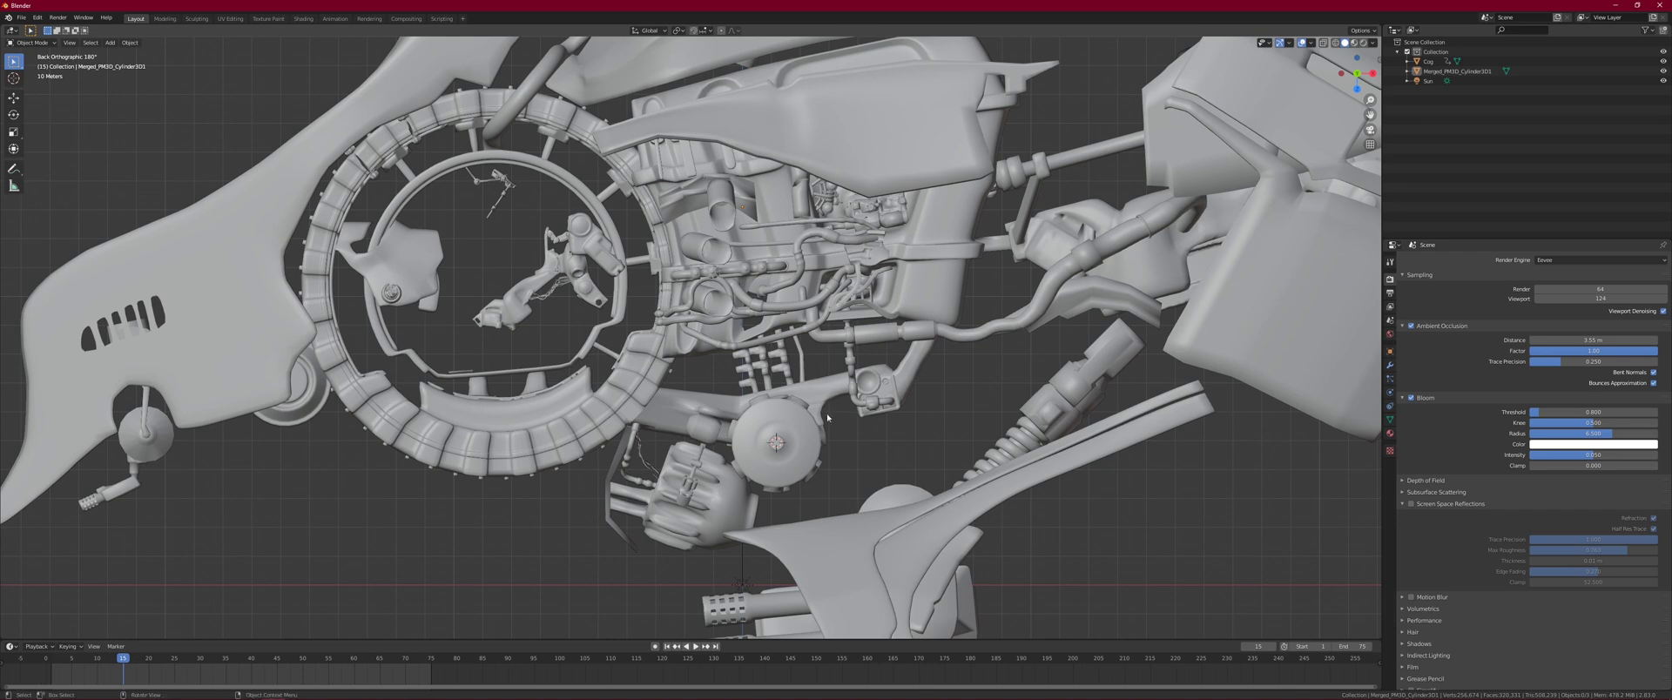
# Add a Bezier circle at the centre of the round disc below the engine and scale it up about 21 times.
pyautogui.scroll(3, 807, 414)
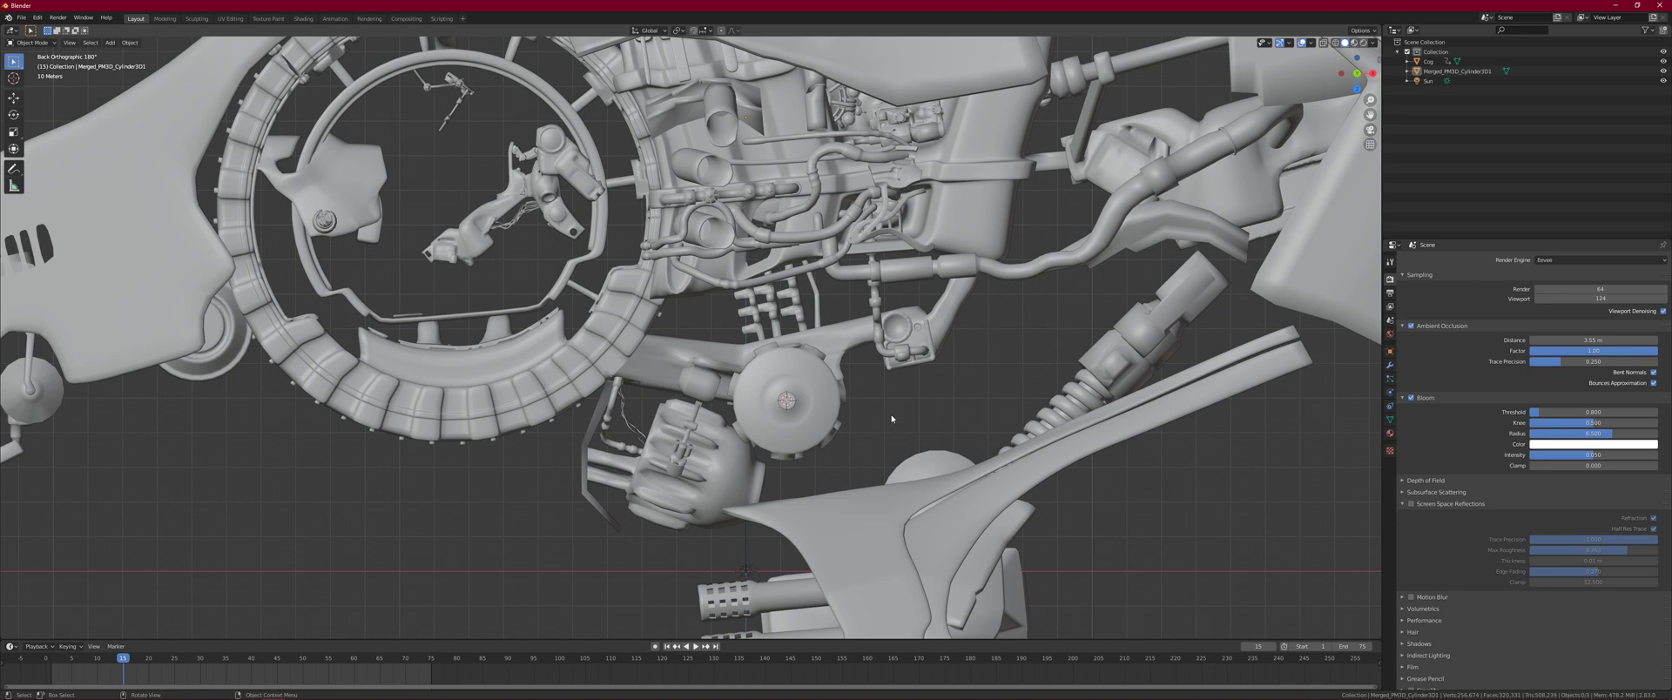
pyautogui.hotkey('shift', 'a')
pyautogui.moveTo(900, 399)
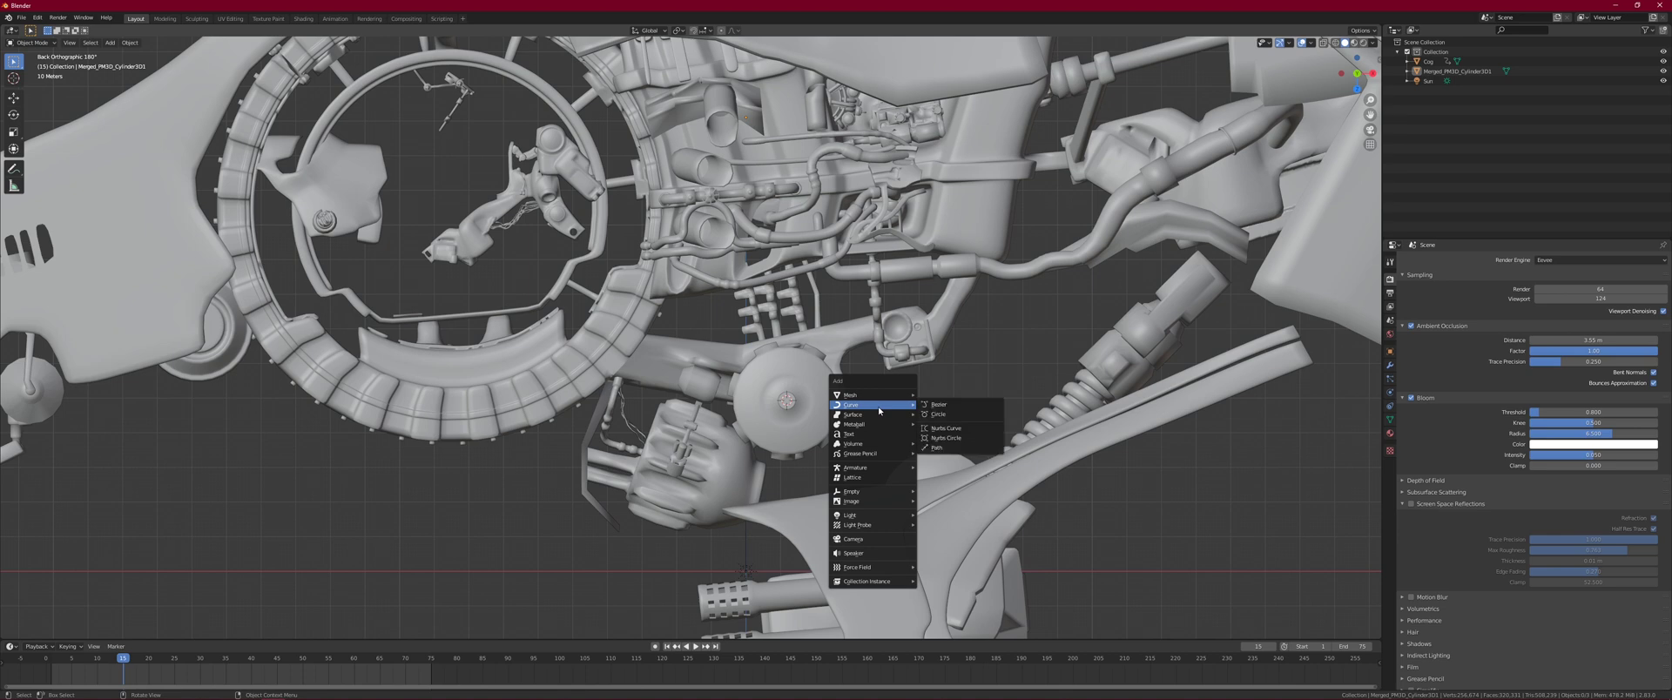
pyautogui.click(937, 414)
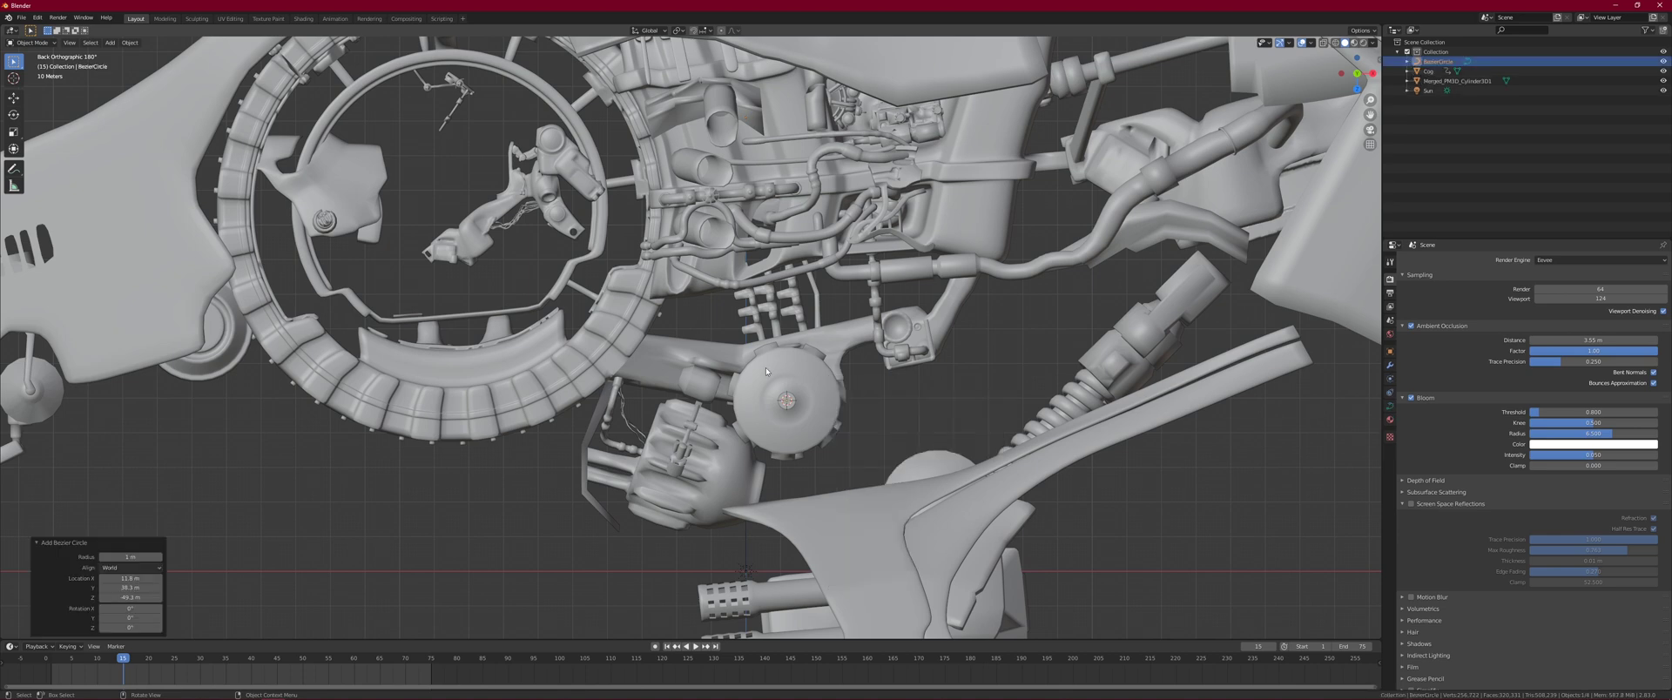
pyautogui.moveTo(812, 343); pyautogui.dragTo(866, 348, button='middle')
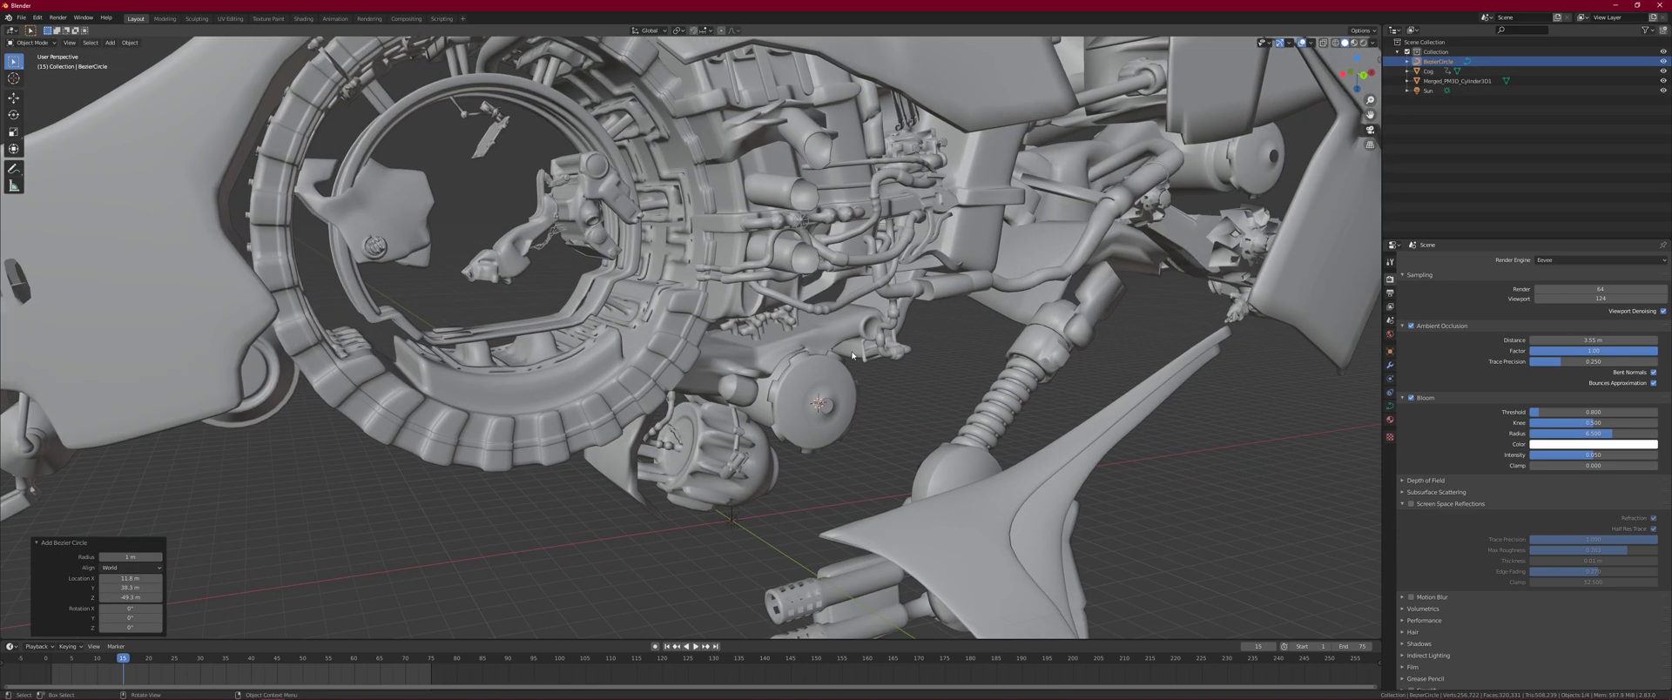
pyautogui.press('g')
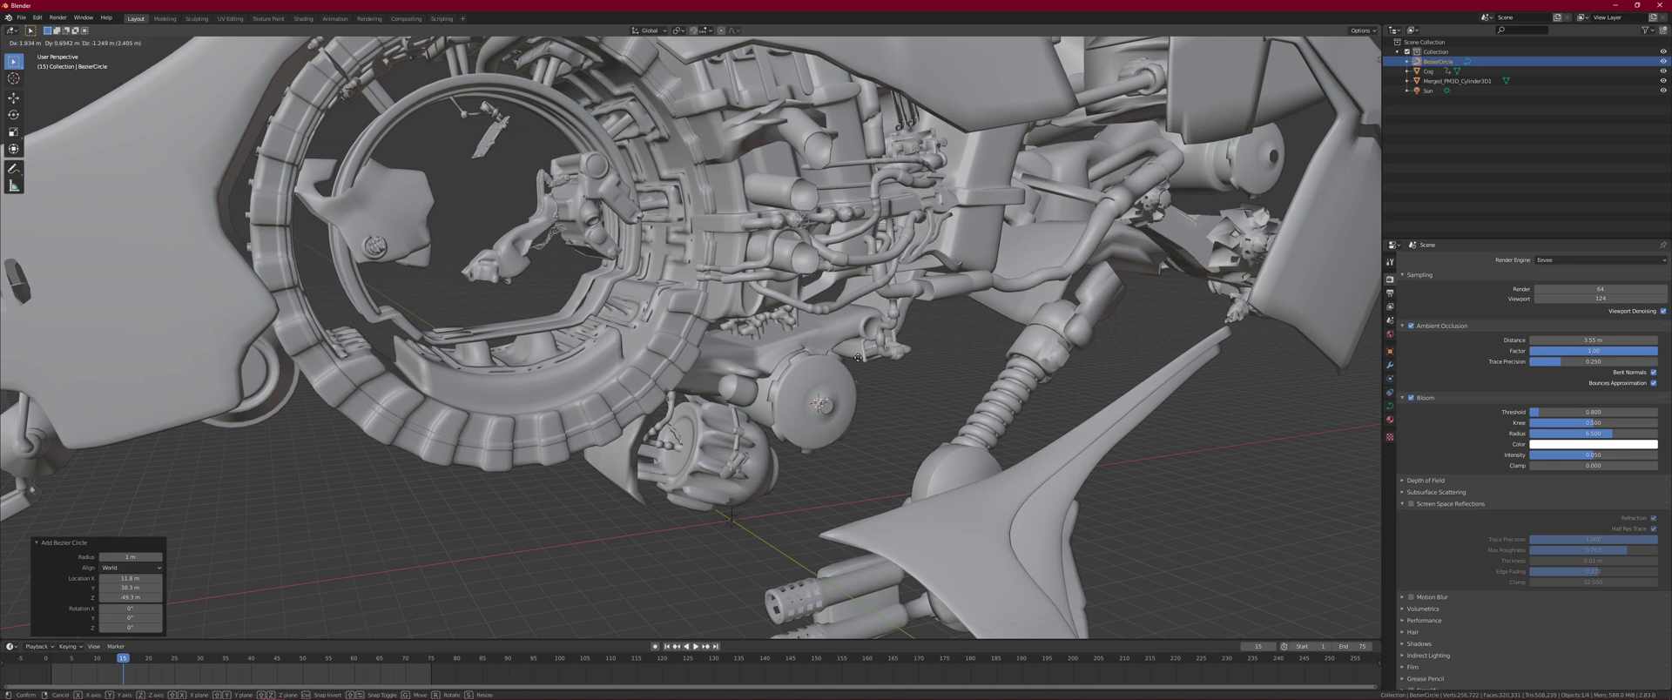
pyautogui.rightClick(849, 377)
pyautogui.moveTo(849, 377); pyautogui.dragTo(820, 403, button='middle')
pyautogui.scroll(3, 879, 414)
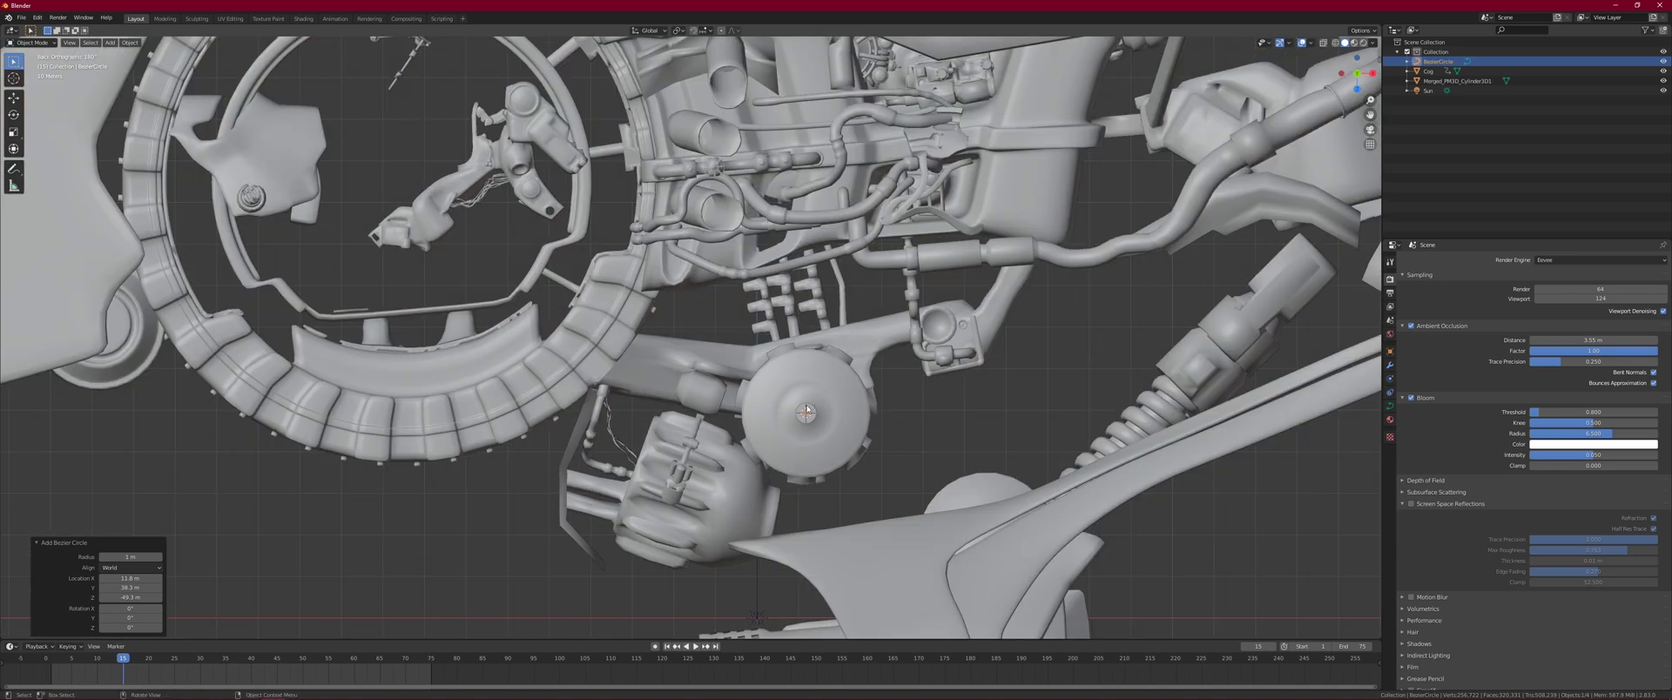
pyautogui.press('s')
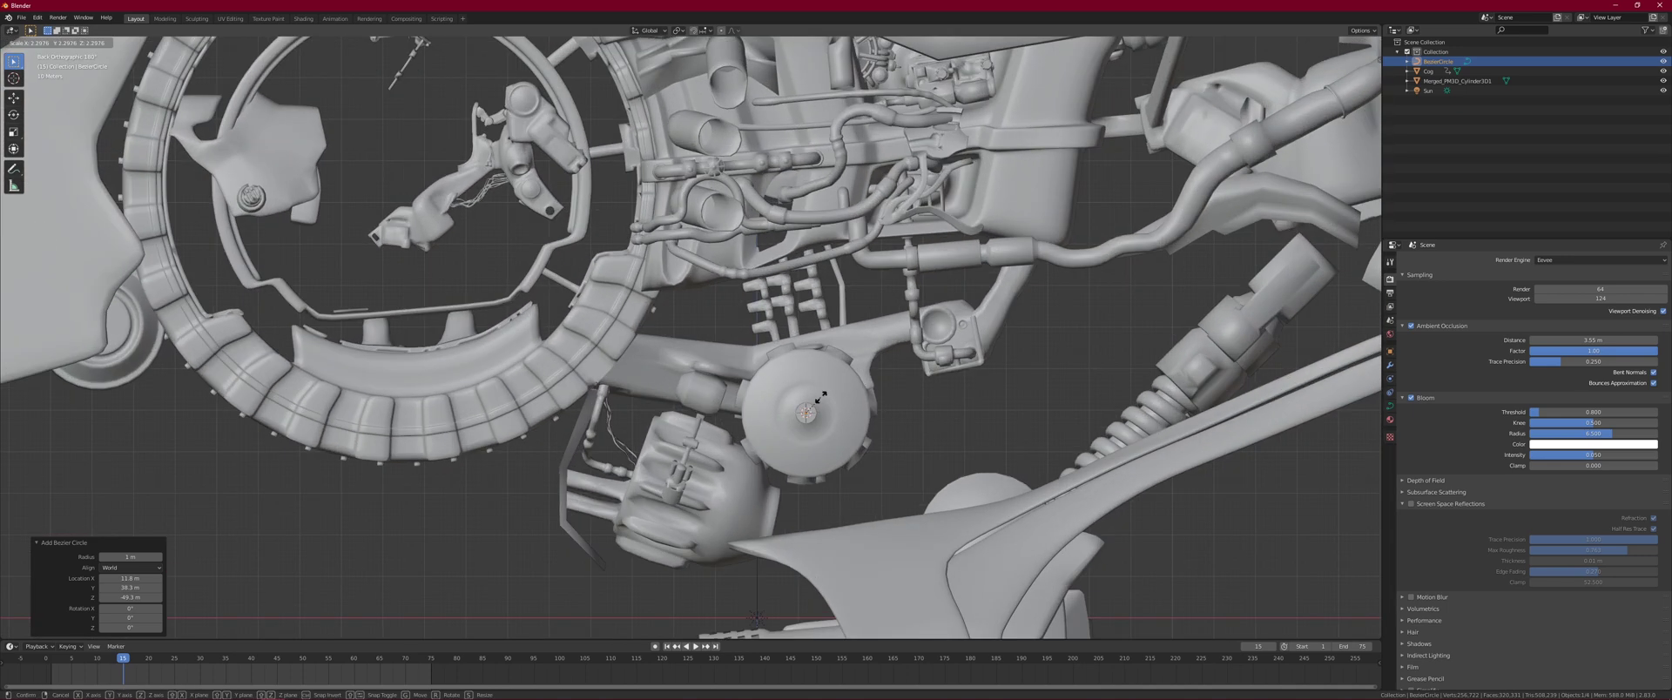
pyautogui.click(976, 320)
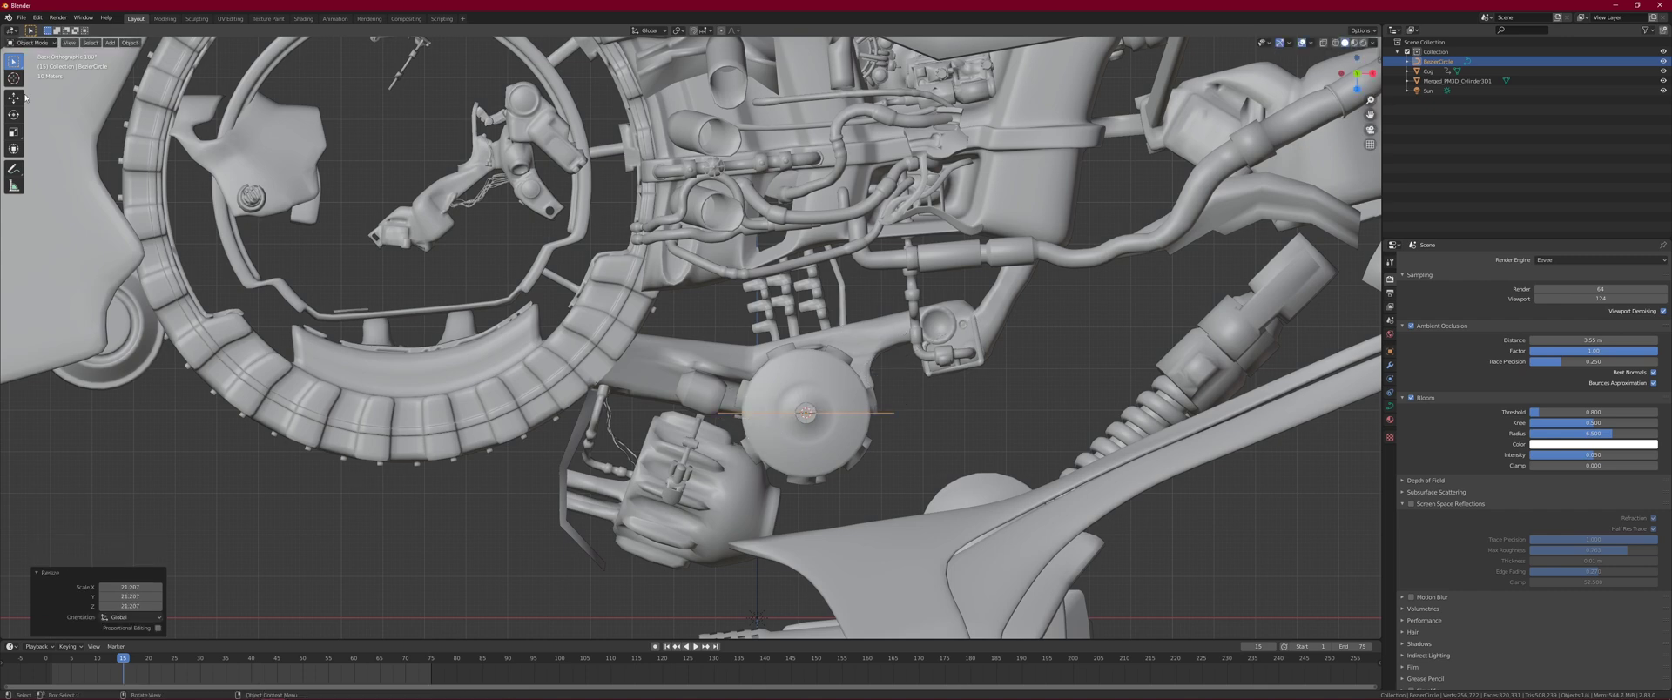
# Rotate the Bezier circle 90° about the X axis so it stands upright, parallel to the disc's face.
pyautogui.click(14, 114)
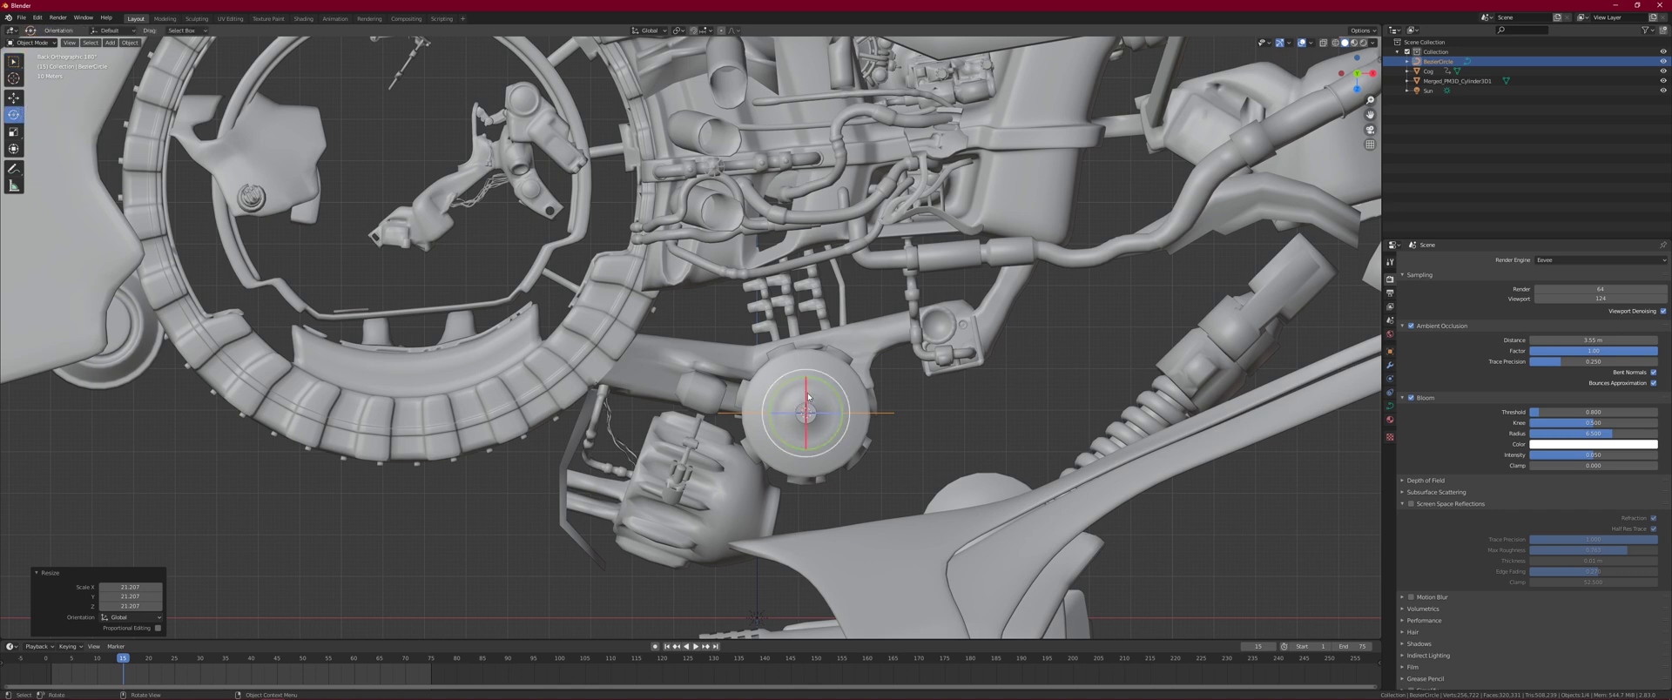
pyautogui.moveTo(807, 395); pyautogui.dragTo(863, 379)
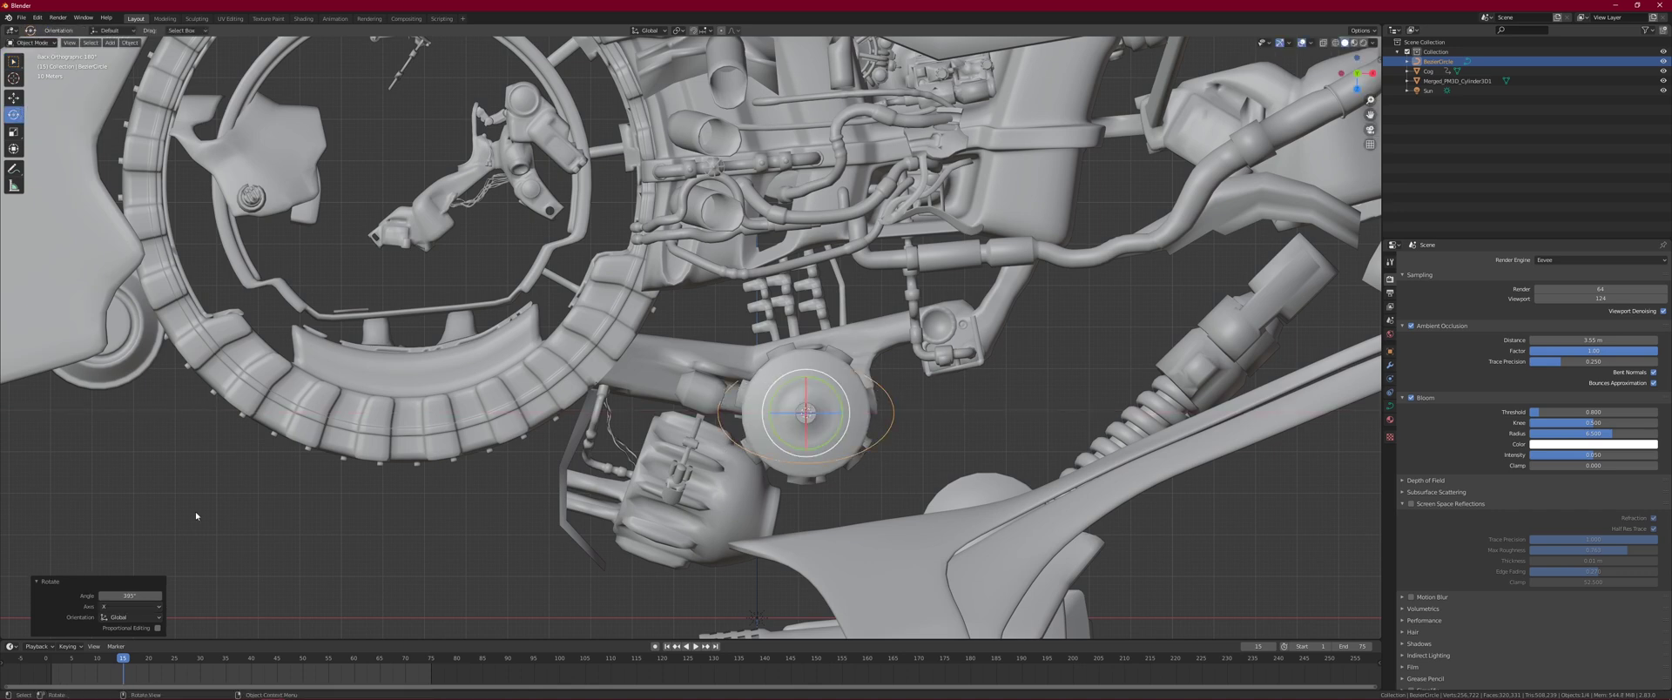
pyautogui.click(160, 597)
pyautogui.write('5')
pyautogui.press('Return')
pyautogui.press('w')
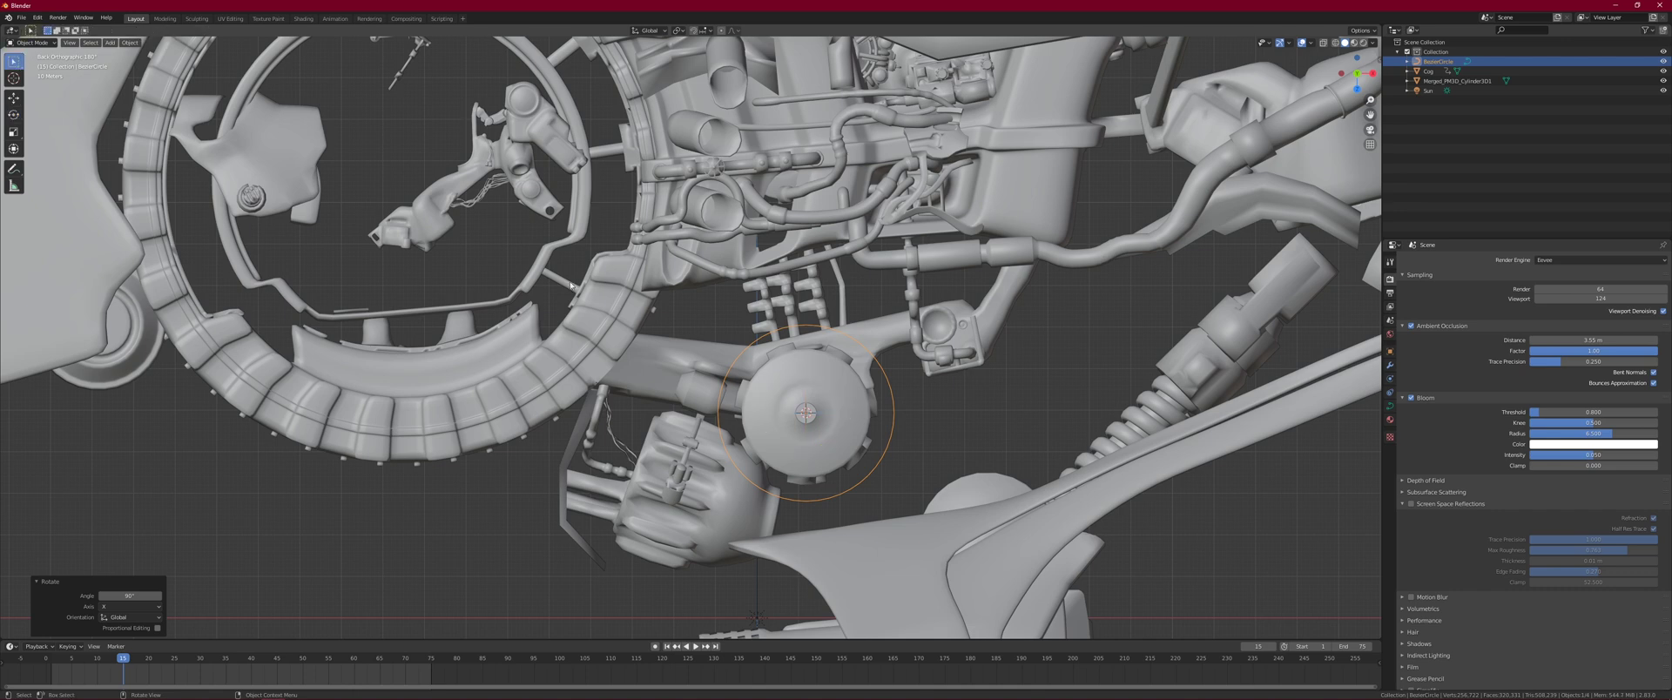
# Shrink the circle to about 0.8 of its size to fit the disc's rim and shift it slightly along the Y axis.
pyautogui.press('s')
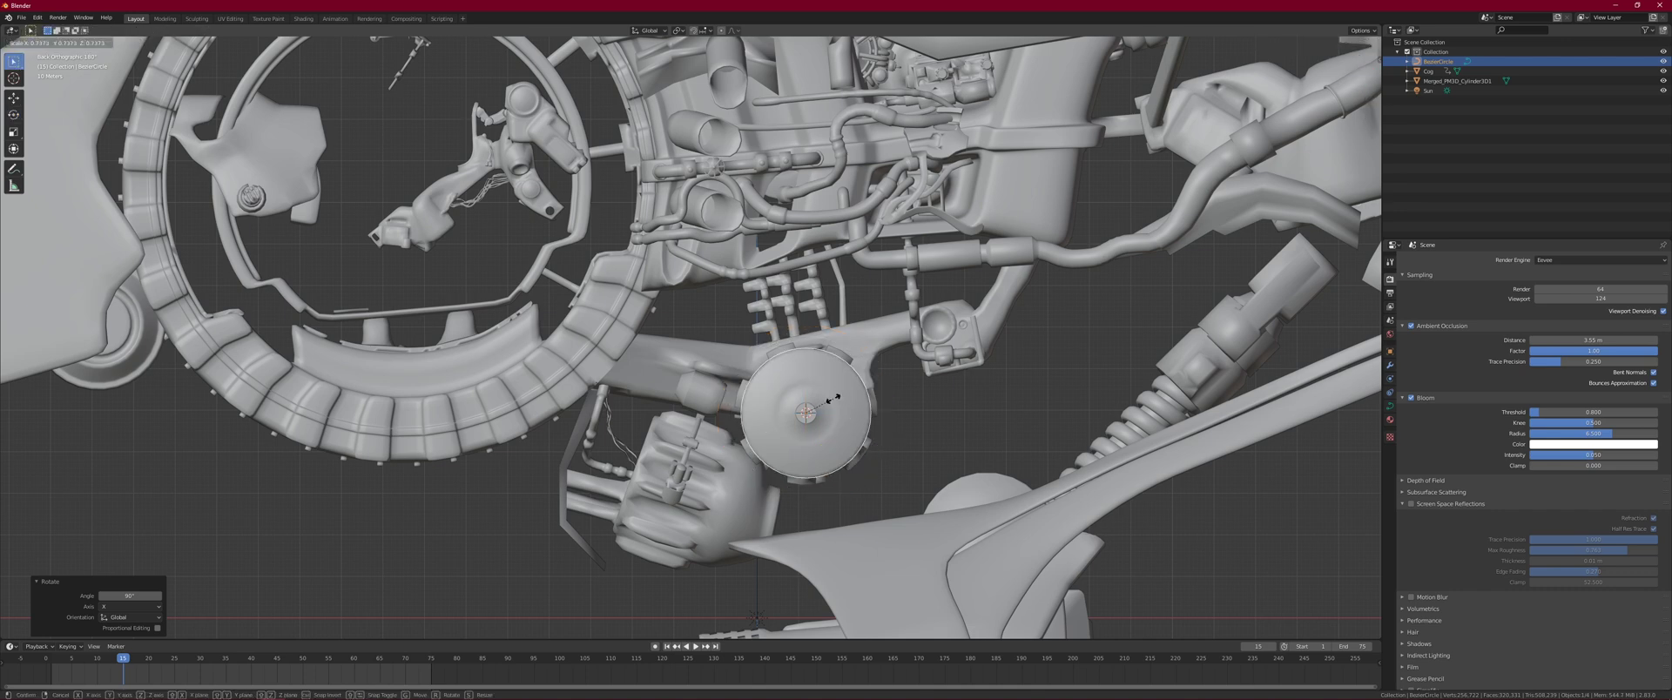
pyautogui.click(835, 396)
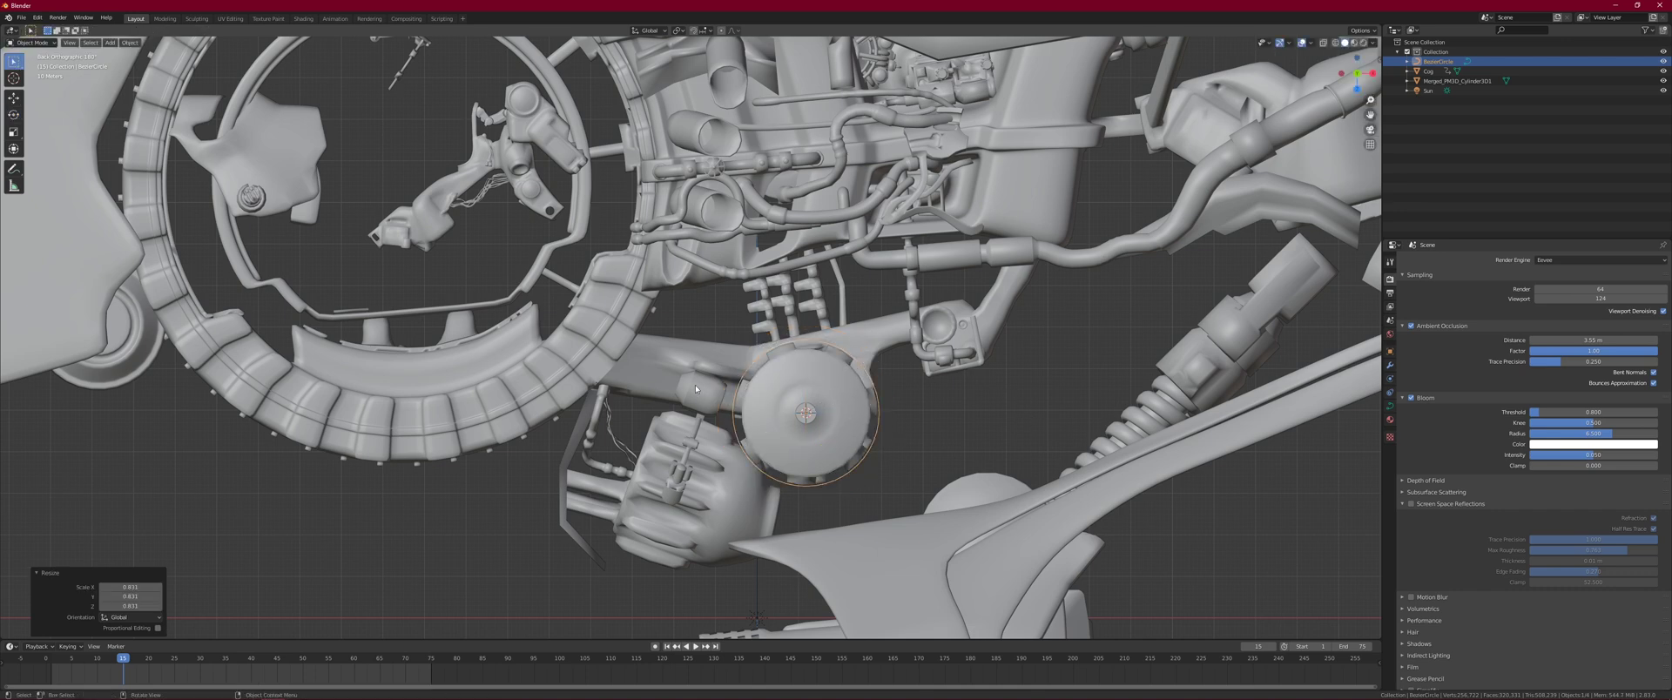
pyautogui.moveTo(780, 447); pyautogui.dragTo(870, 413, button='middle')
pyautogui.press('g')
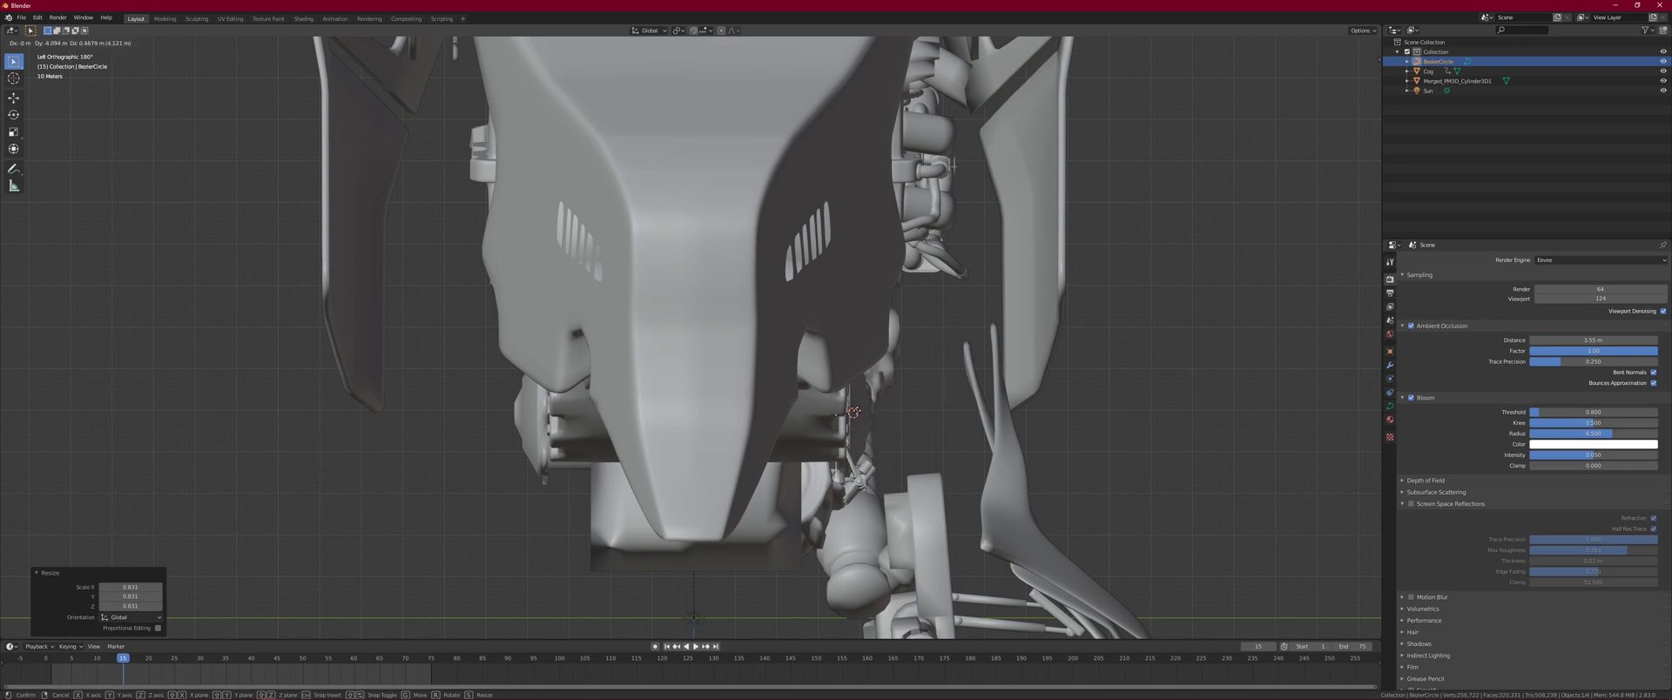
pyautogui.press('y')
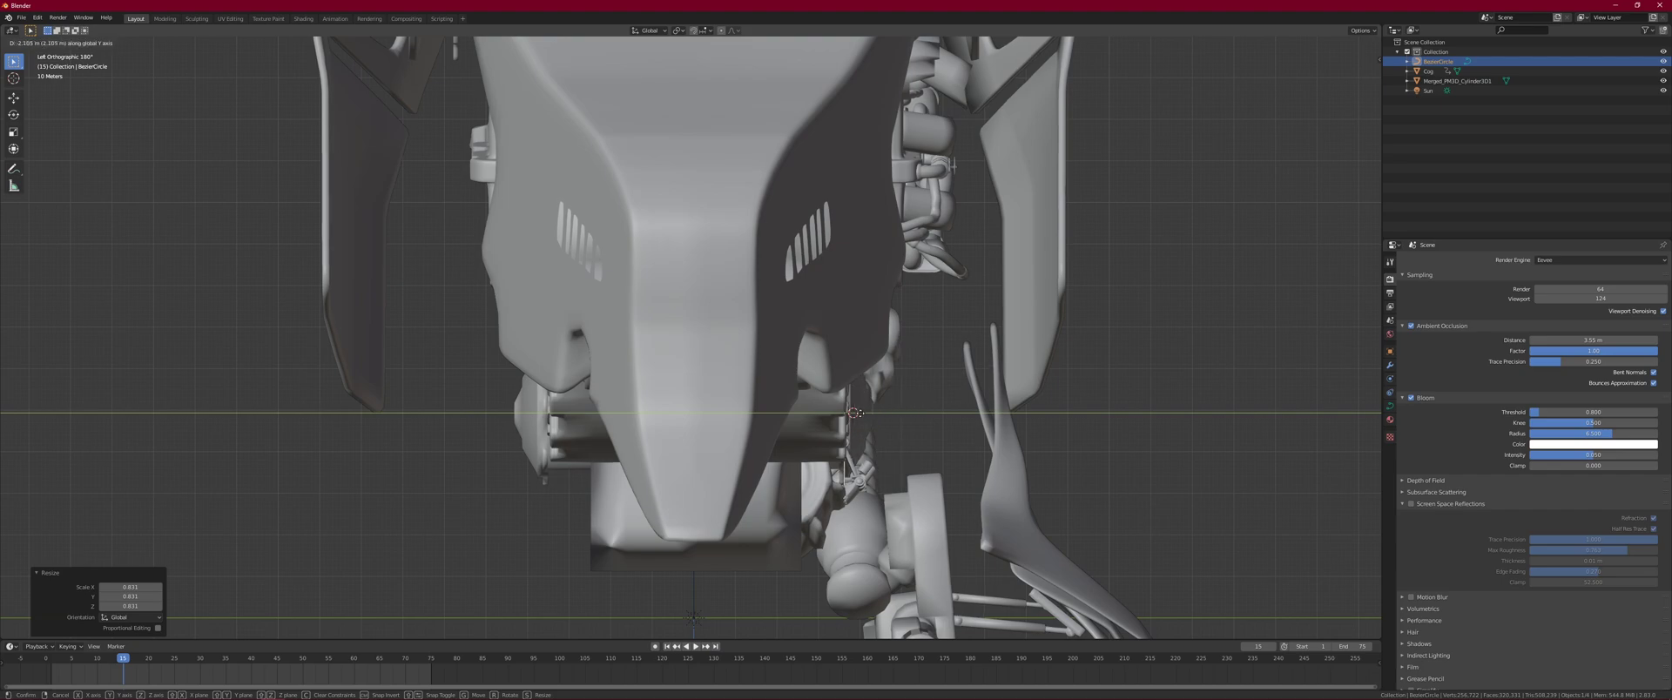
pyautogui.click(855, 414)
pyautogui.moveTo(855, 413); pyautogui.dragTo(823, 391, button='middle')
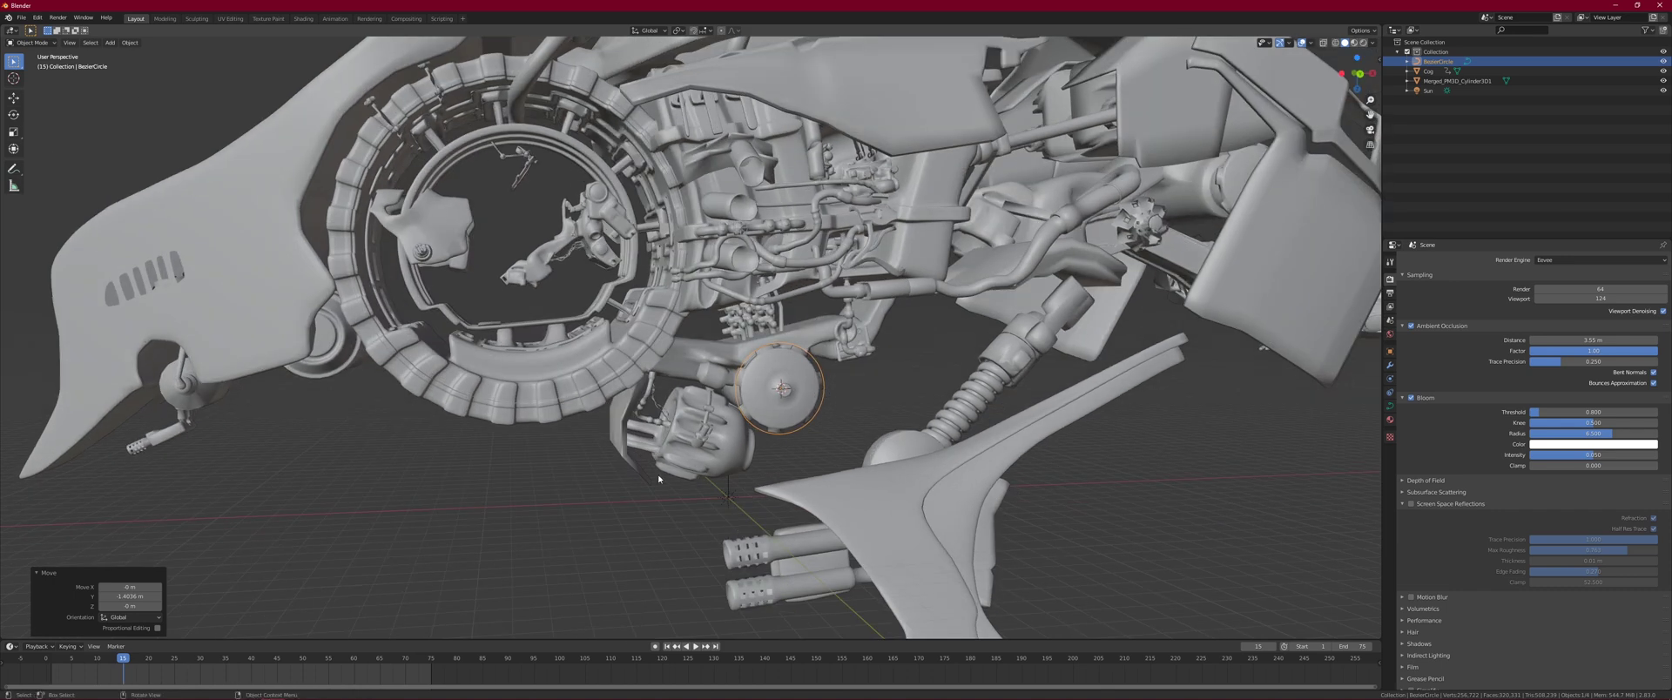
# Add a cube and move it out of the disc into the open space below the wheel.
pyautogui.hotkey('shift', 'a')
pyautogui.moveTo(654, 471)
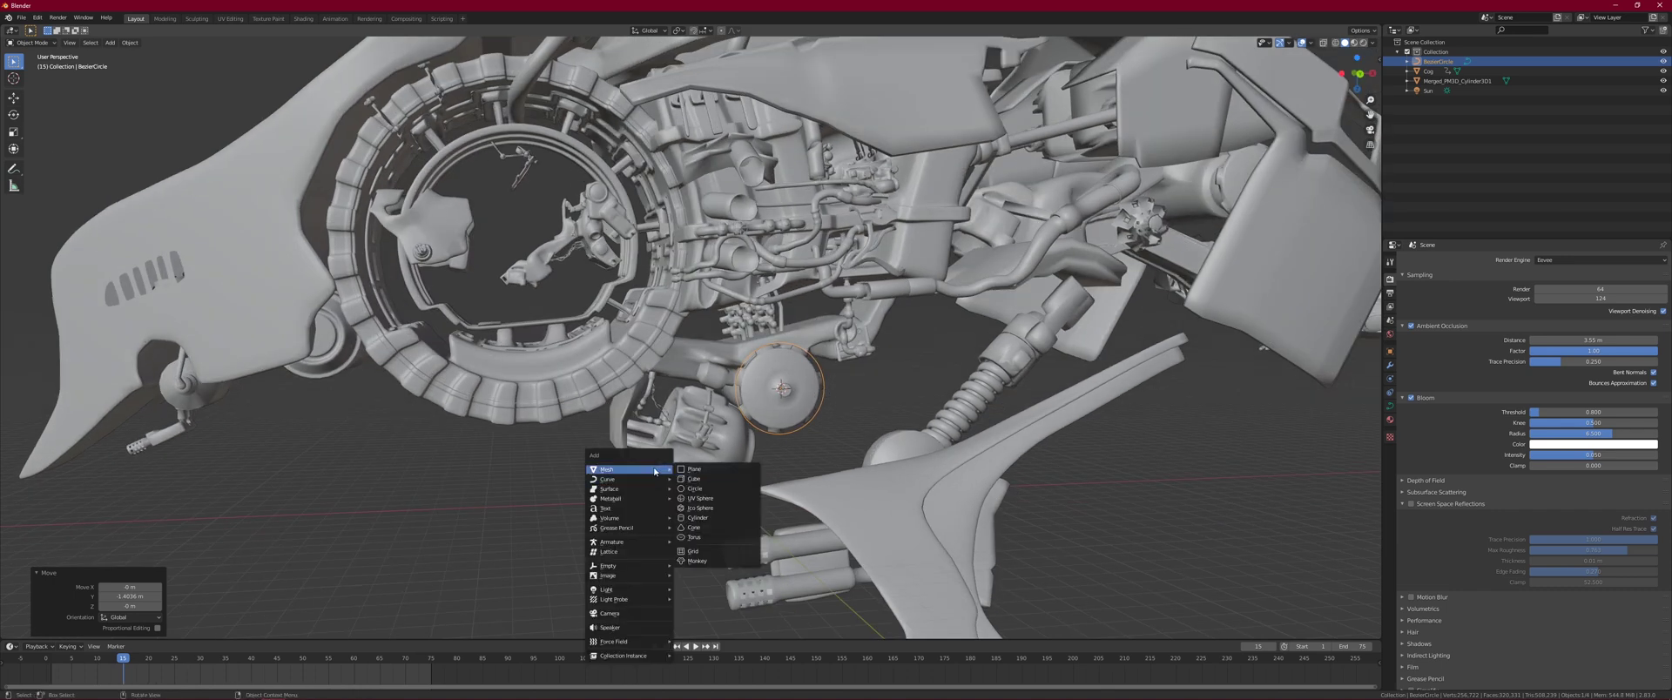
pyautogui.click(712, 478)
pyautogui.press('s')
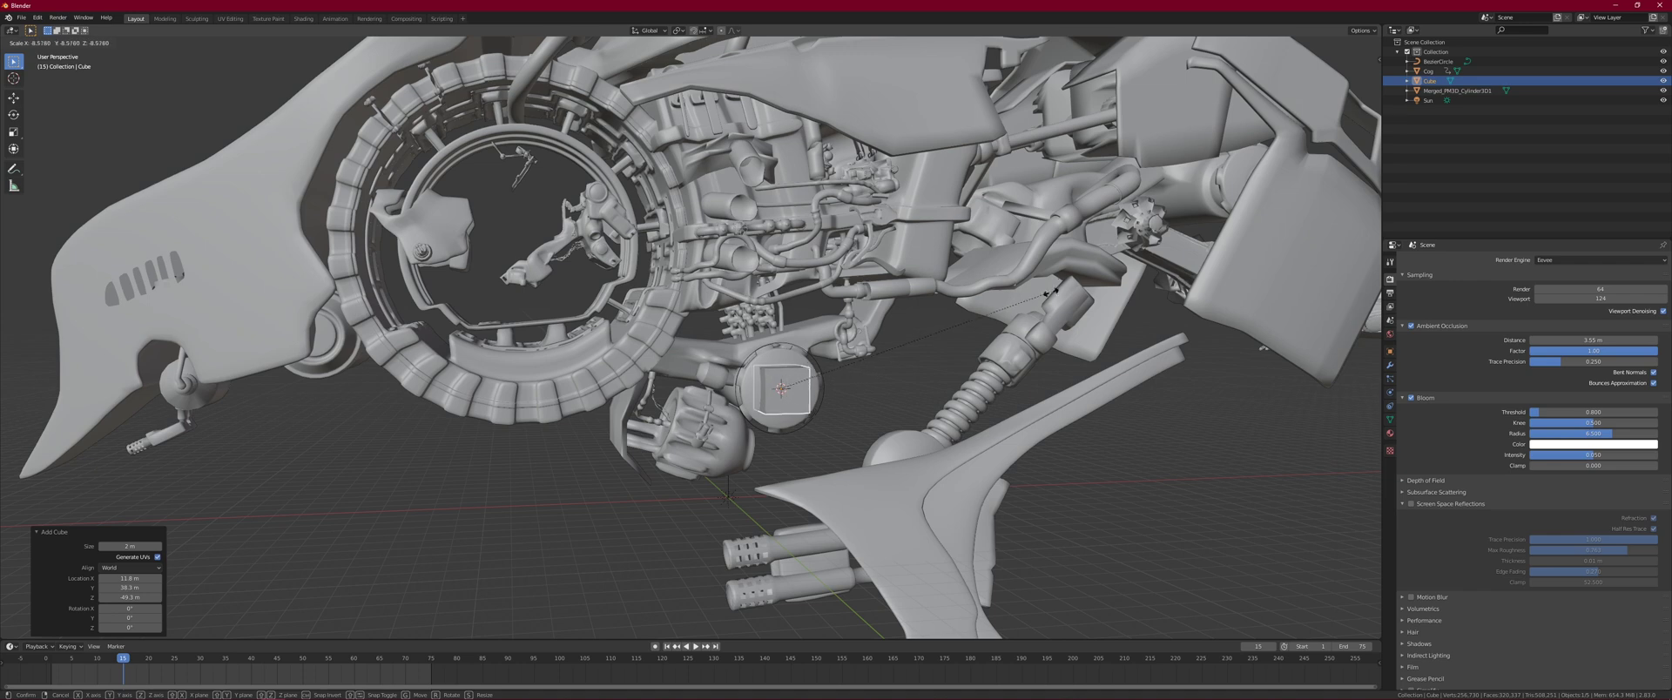
pyautogui.rightClick(731, 446)
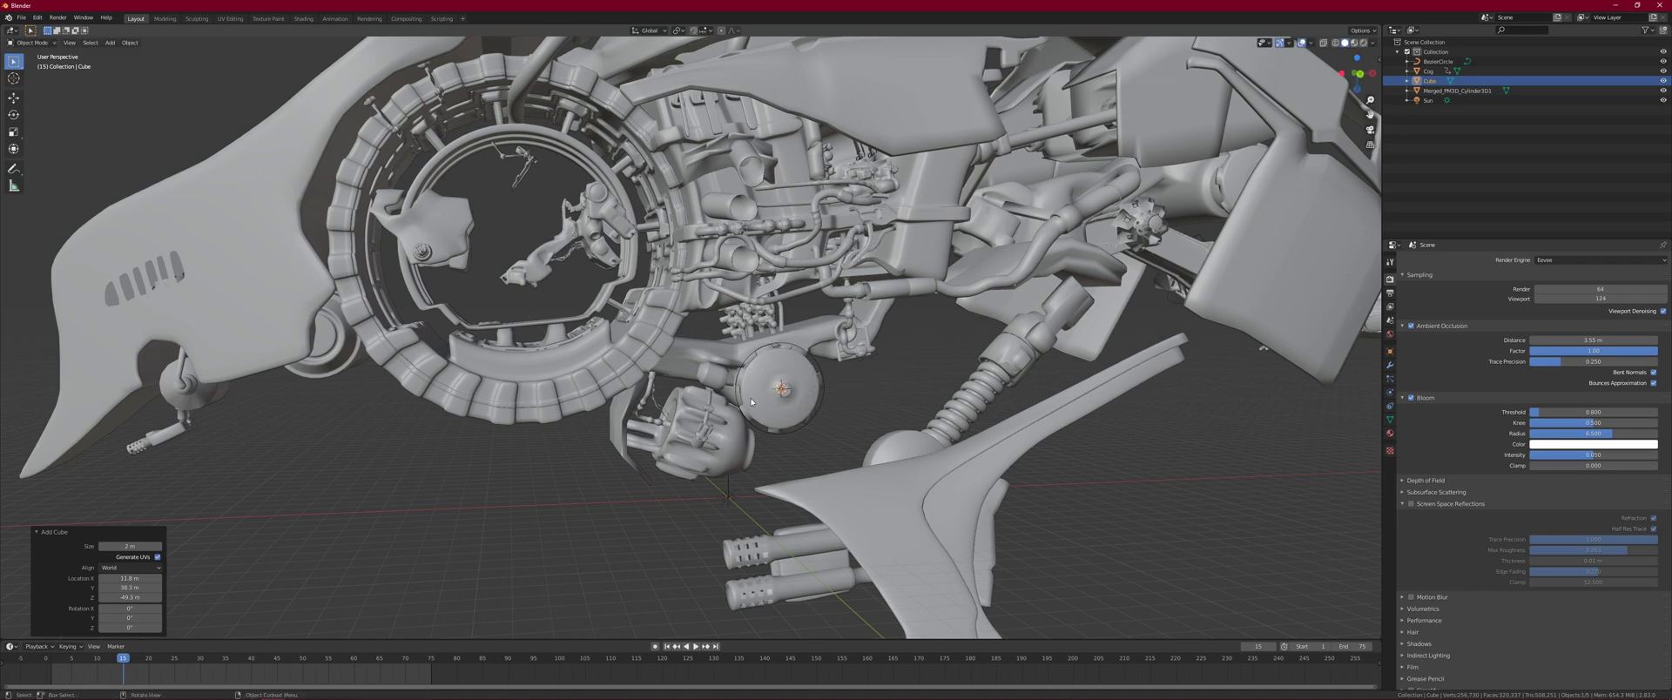
pyautogui.press('g')
pyautogui.click(593, 503)
pyautogui.moveTo(593, 503); pyautogui.dragTo(623, 444, button='middle')
pyautogui.scroll(2, 701, 495)
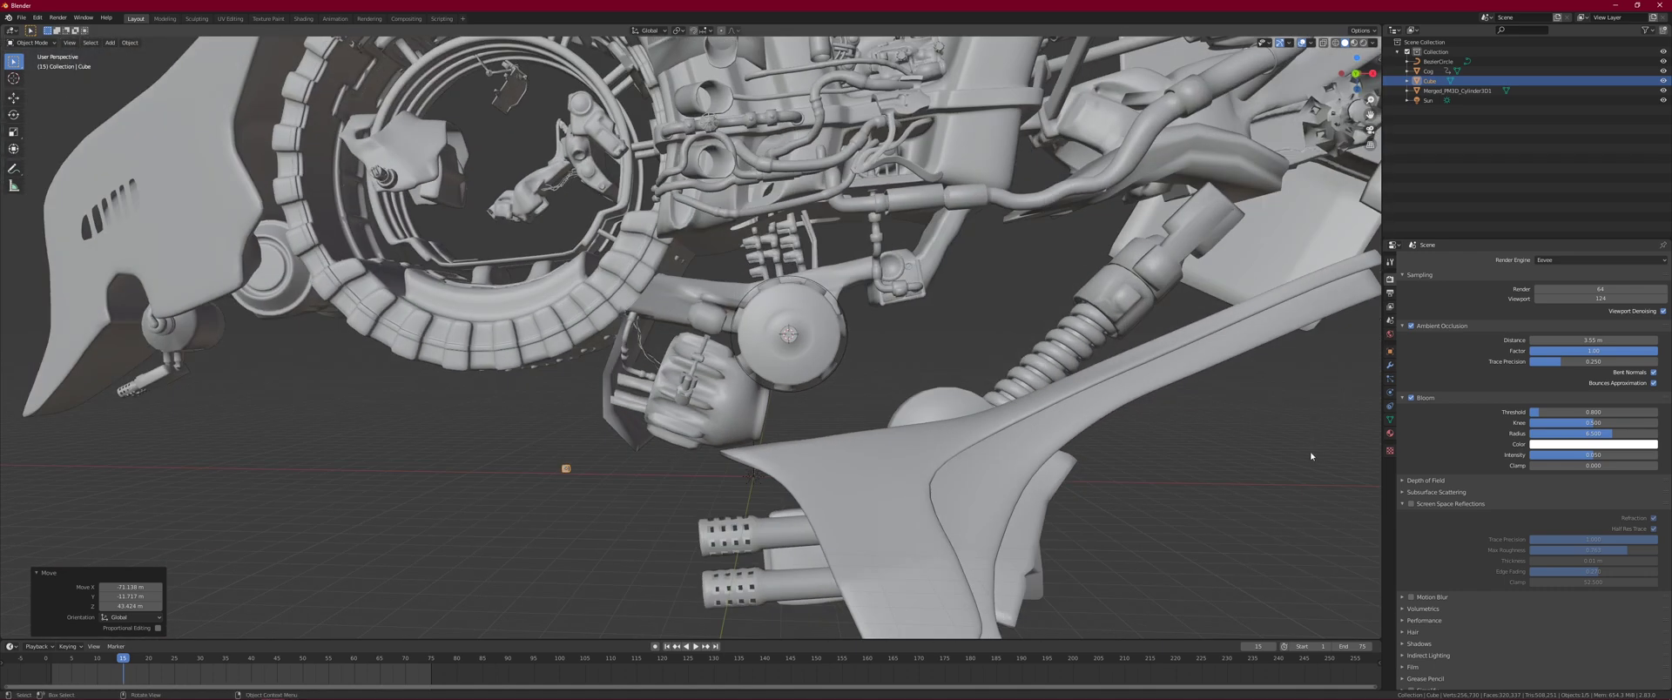
# Add an Array modifier to the cube and increase its relative X offset to leave a gap about one cube wide.
pyautogui.click(1389, 365)
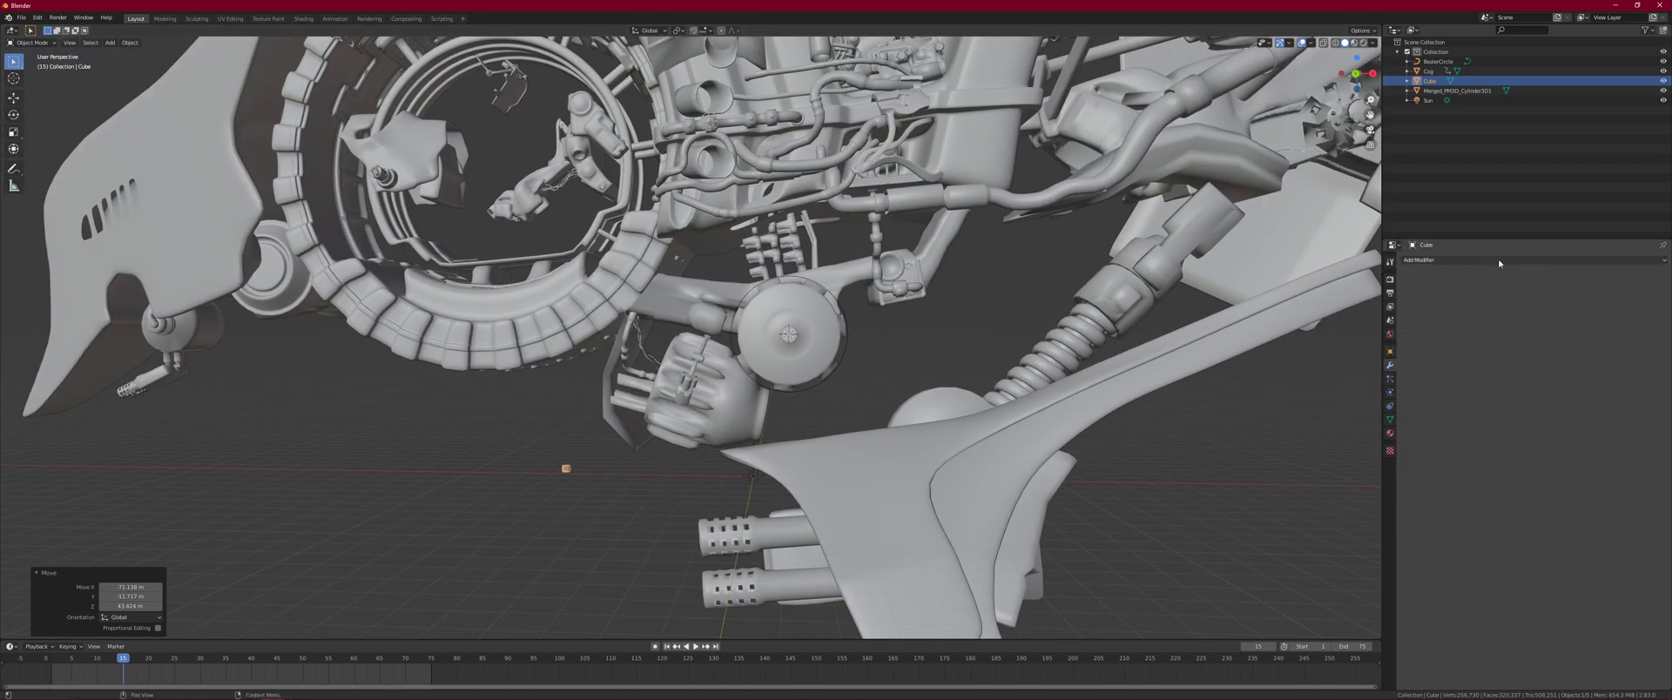
pyautogui.click(1428, 260)
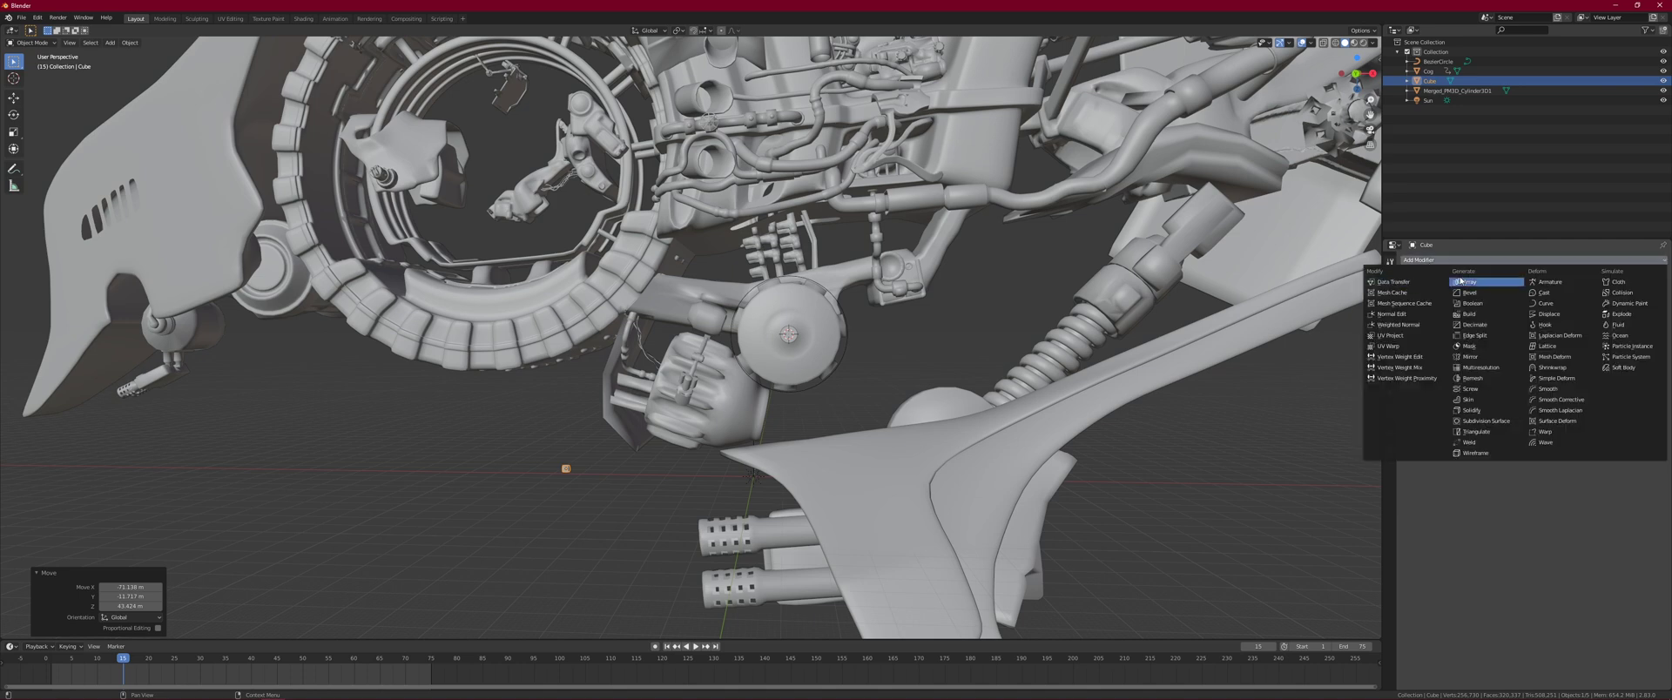
pyautogui.click(1463, 281)
pyautogui.moveTo(676, 479); pyautogui.dragTo(789, 399, button='middle')
pyautogui.scroll(2, 713, 481)
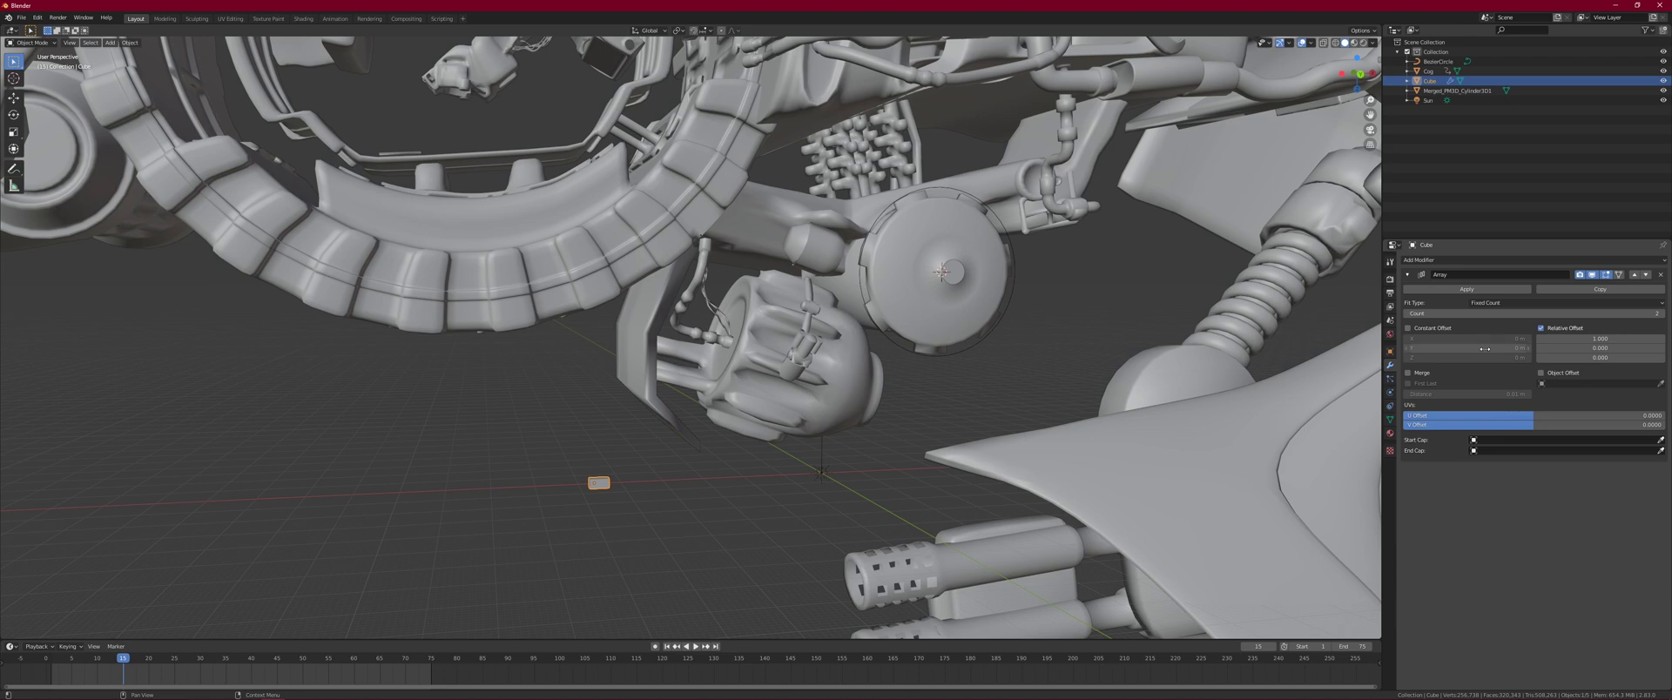
pyautogui.moveTo(638, 474)
pyautogui.mouseDown(button='middle')
pyautogui.moveTo(695, 421)
pyautogui.moveTo(644, 468)
pyautogui.mouseUp(button='middle')
pyautogui.moveTo(1549, 344); pyautogui.dragTo(1602, 344)
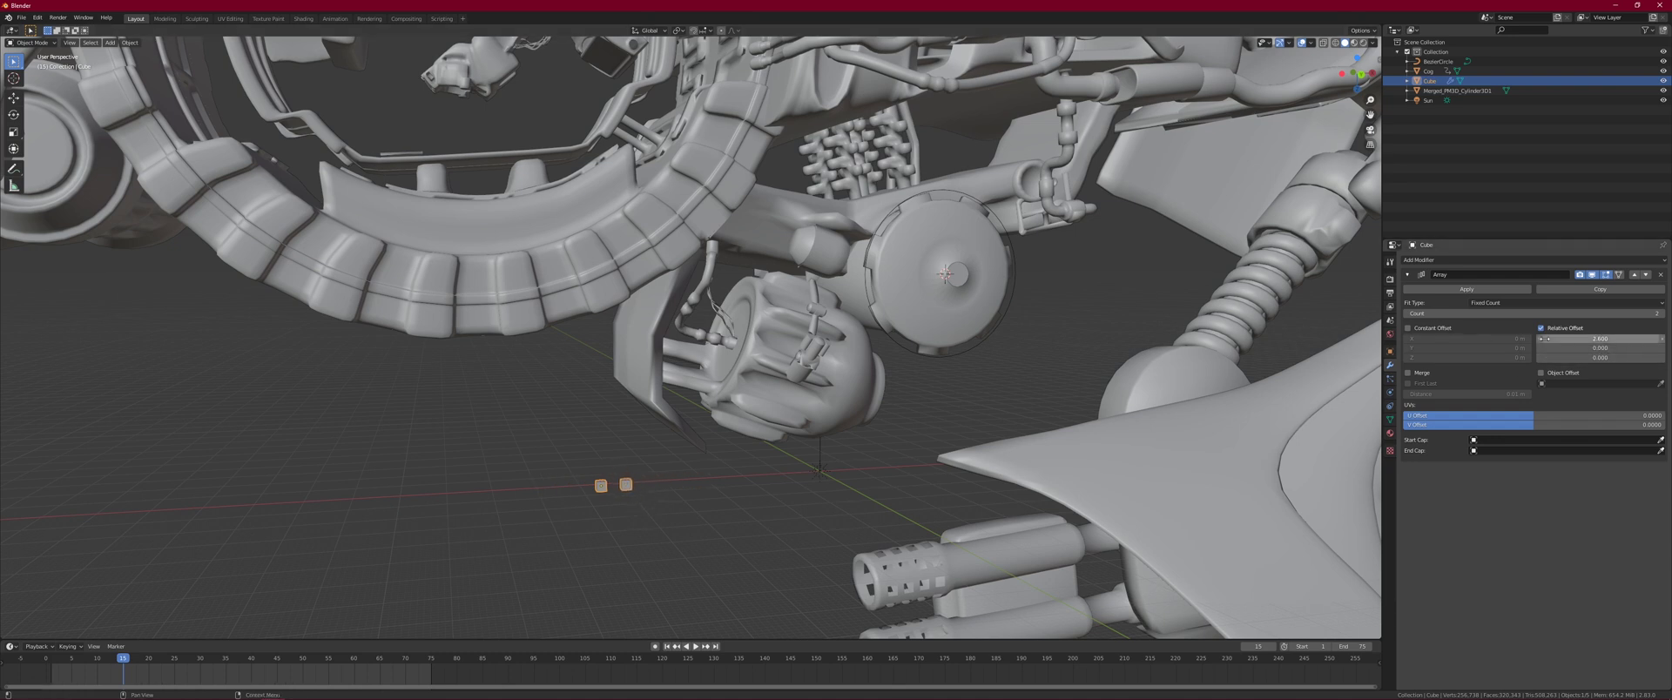
# Add a Curve modifier to the cube after the array and set the BezierCircle around the disc as its object.
pyautogui.click(1466, 260)
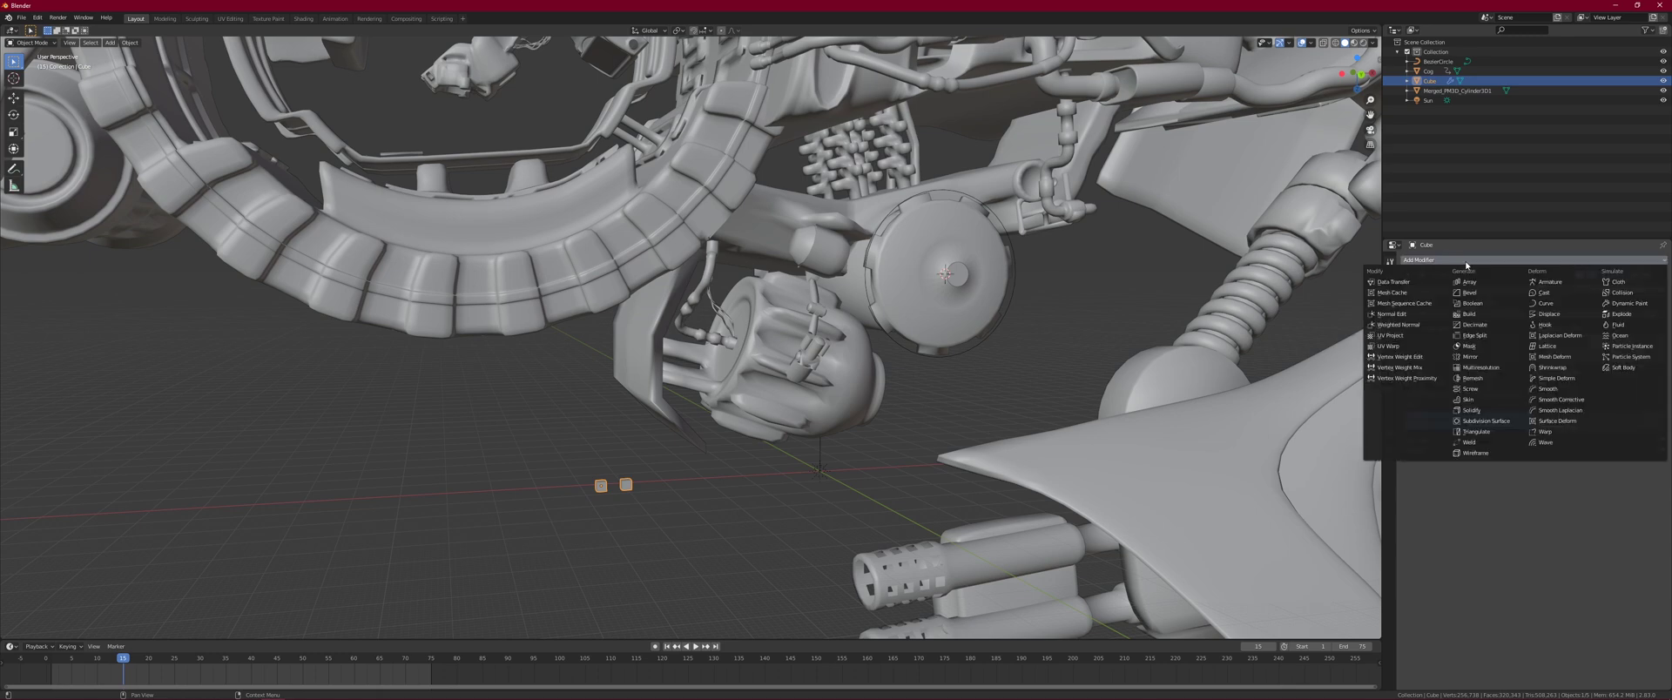
pyautogui.click(1559, 307)
pyautogui.scroll(-1, 948, 358)
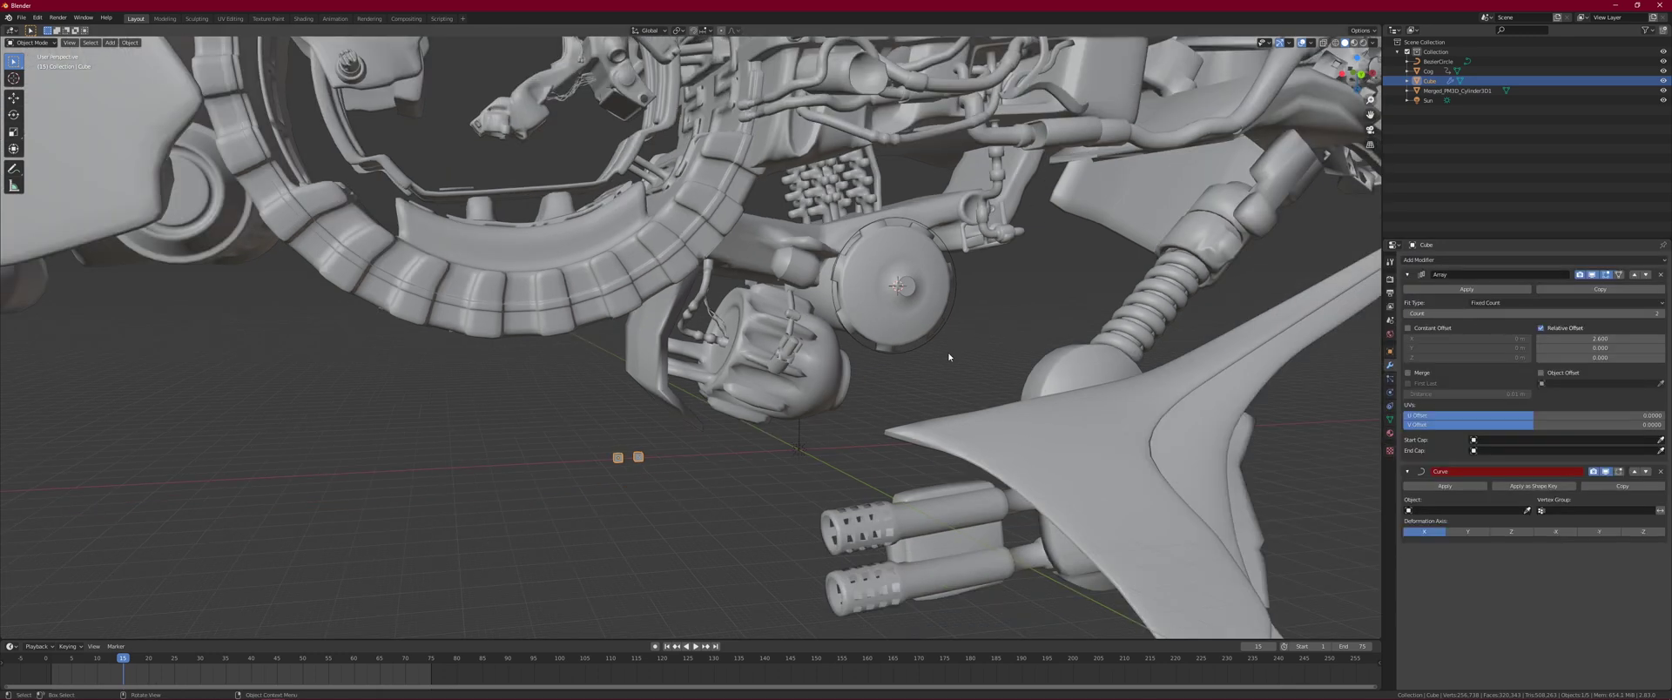
pyautogui.click(1527, 511)
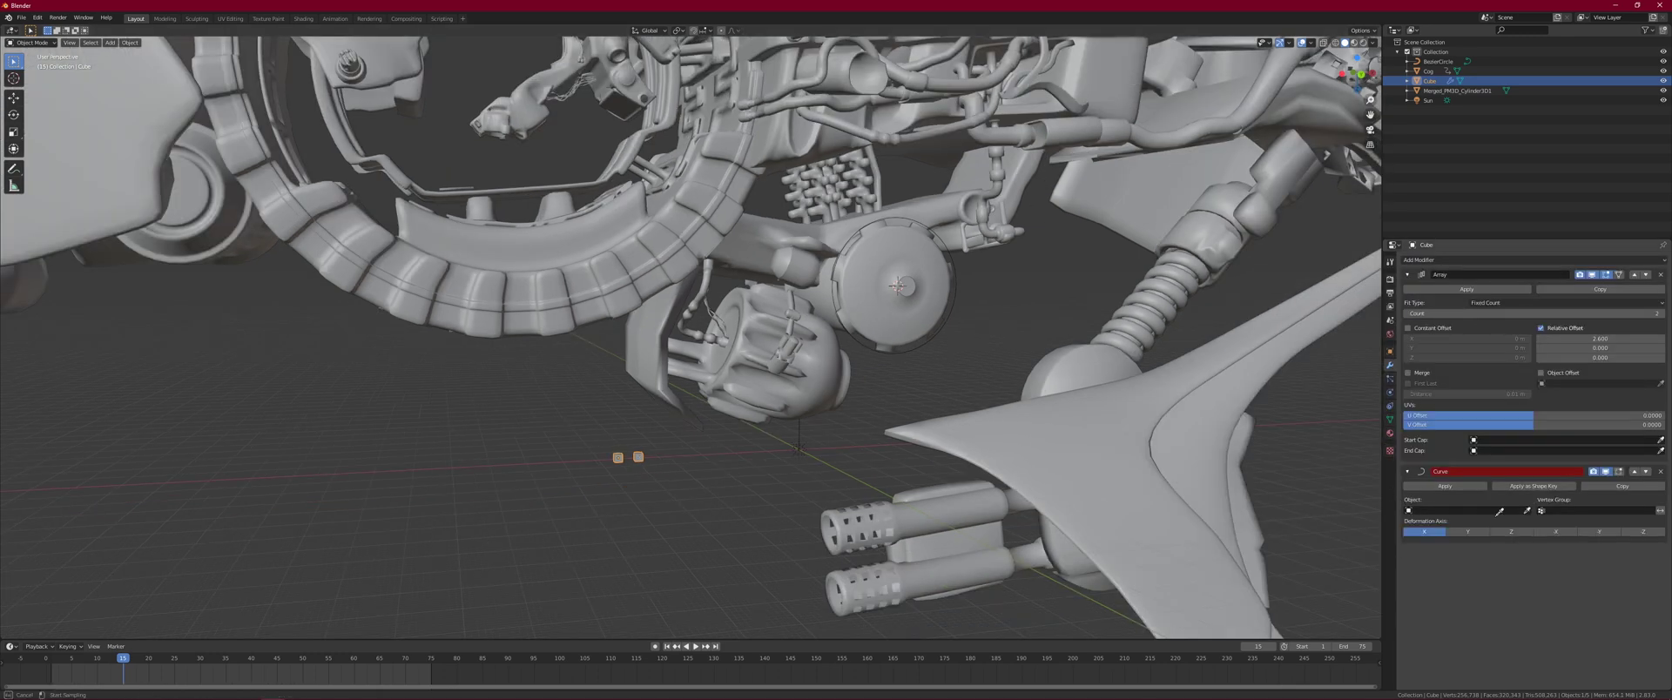
pyautogui.click(952, 249)
pyautogui.moveTo(953, 250); pyautogui.dragTo(726, 511, button='middle')
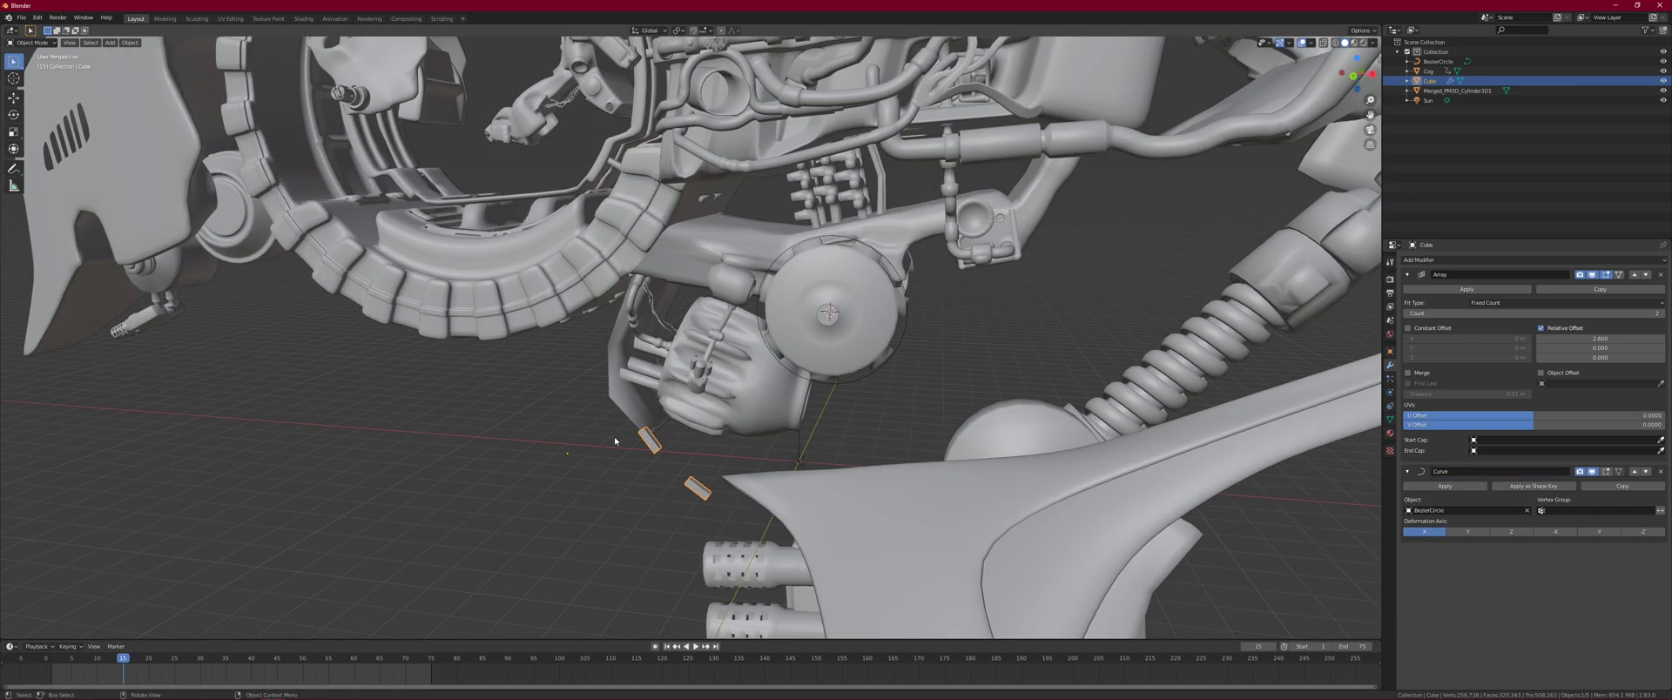
# Try the Curve modifier's other deformation axes on the arrayed cube and return the setting to X.
pyautogui.moveTo(842, 489); pyautogui.dragTo(716, 477, button='middle')
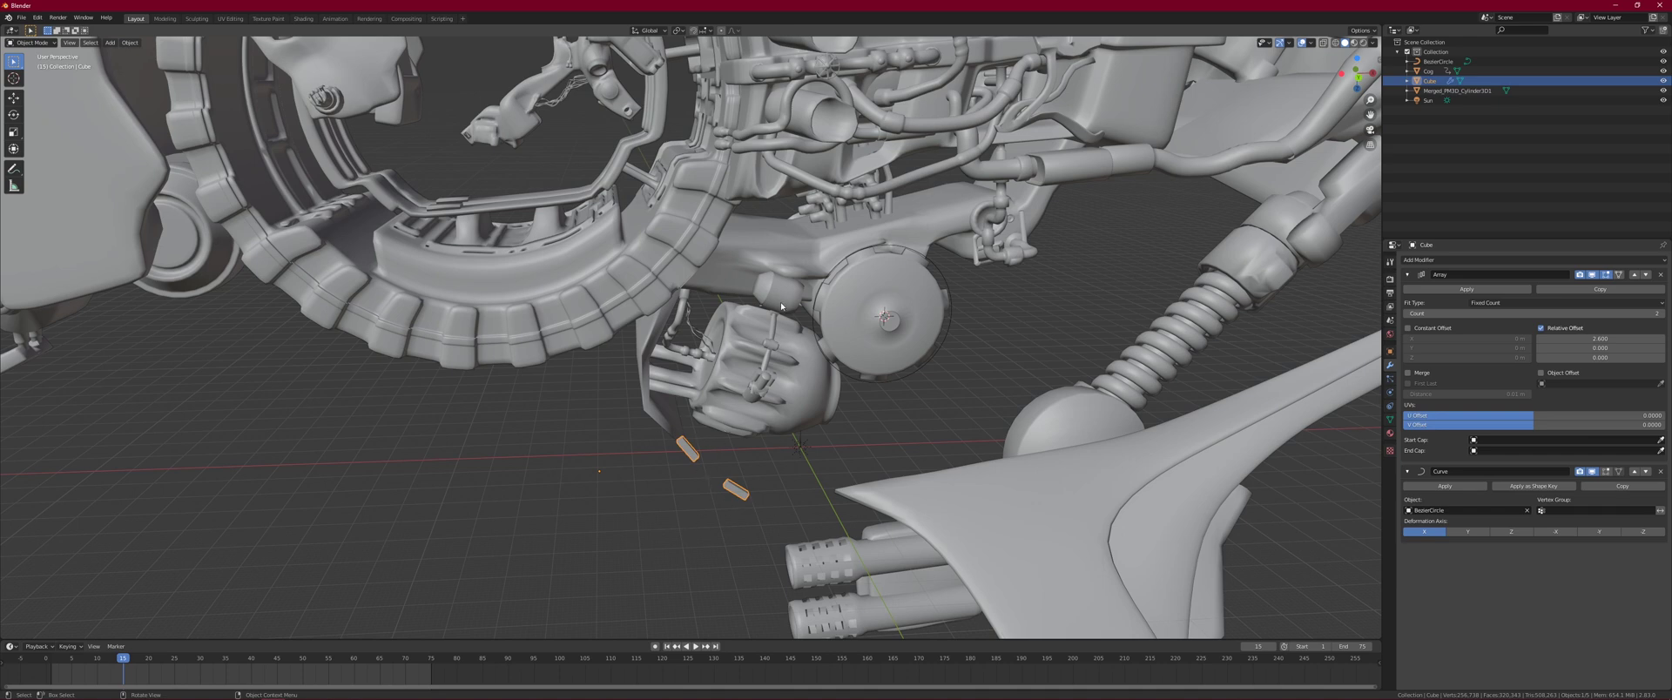
pyautogui.moveTo(791, 392); pyautogui.dragTo(1006, 192, button='middle')
pyautogui.scroll(1, 1026, 244)
pyautogui.moveTo(847, 228); pyautogui.dragTo(816, 230, button='middle')
pyautogui.scroll(1, 817, 229)
pyautogui.moveTo(906, 280); pyautogui.dragTo(901, 280, button='middle')
pyautogui.scroll(-1, 901, 280)
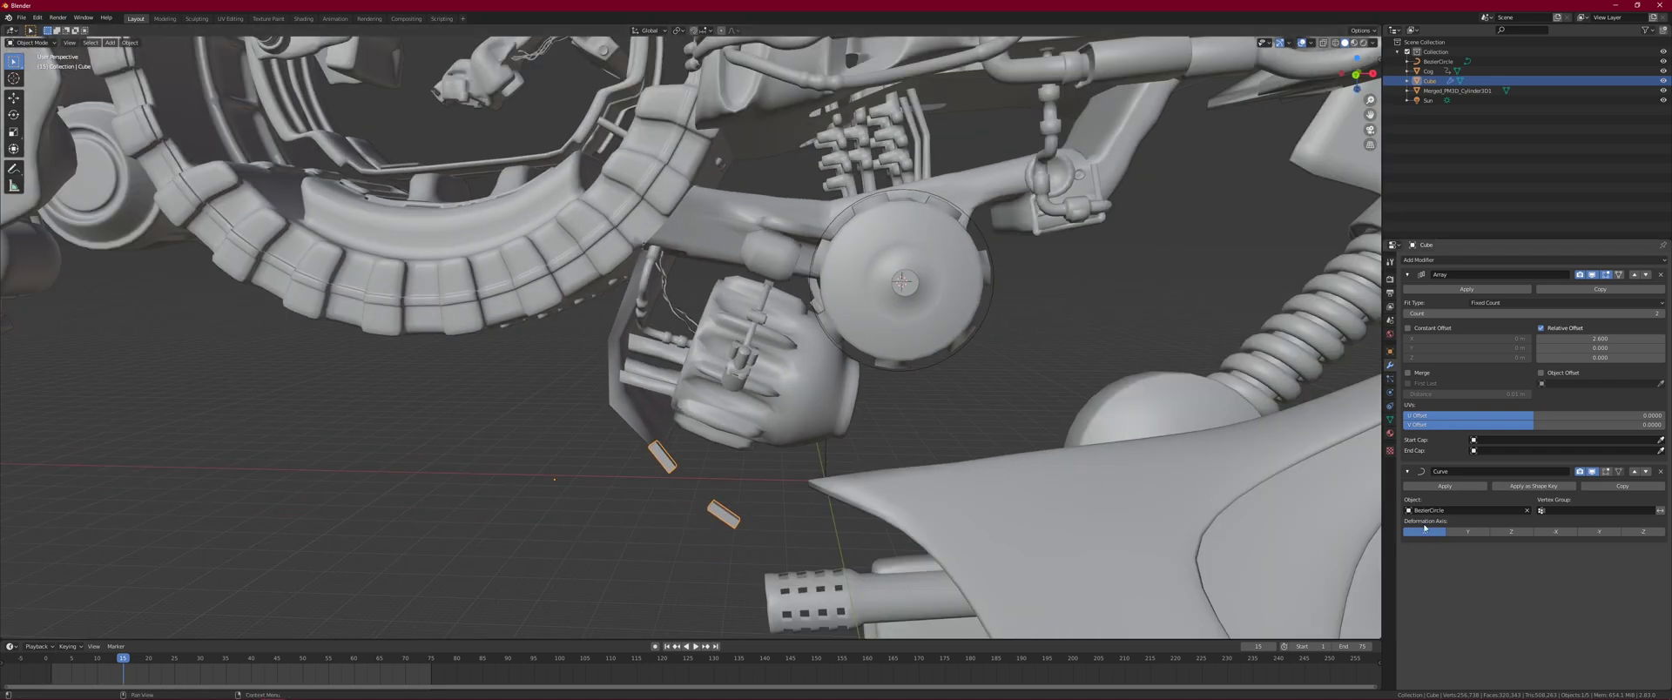
pyautogui.click(1455, 532)
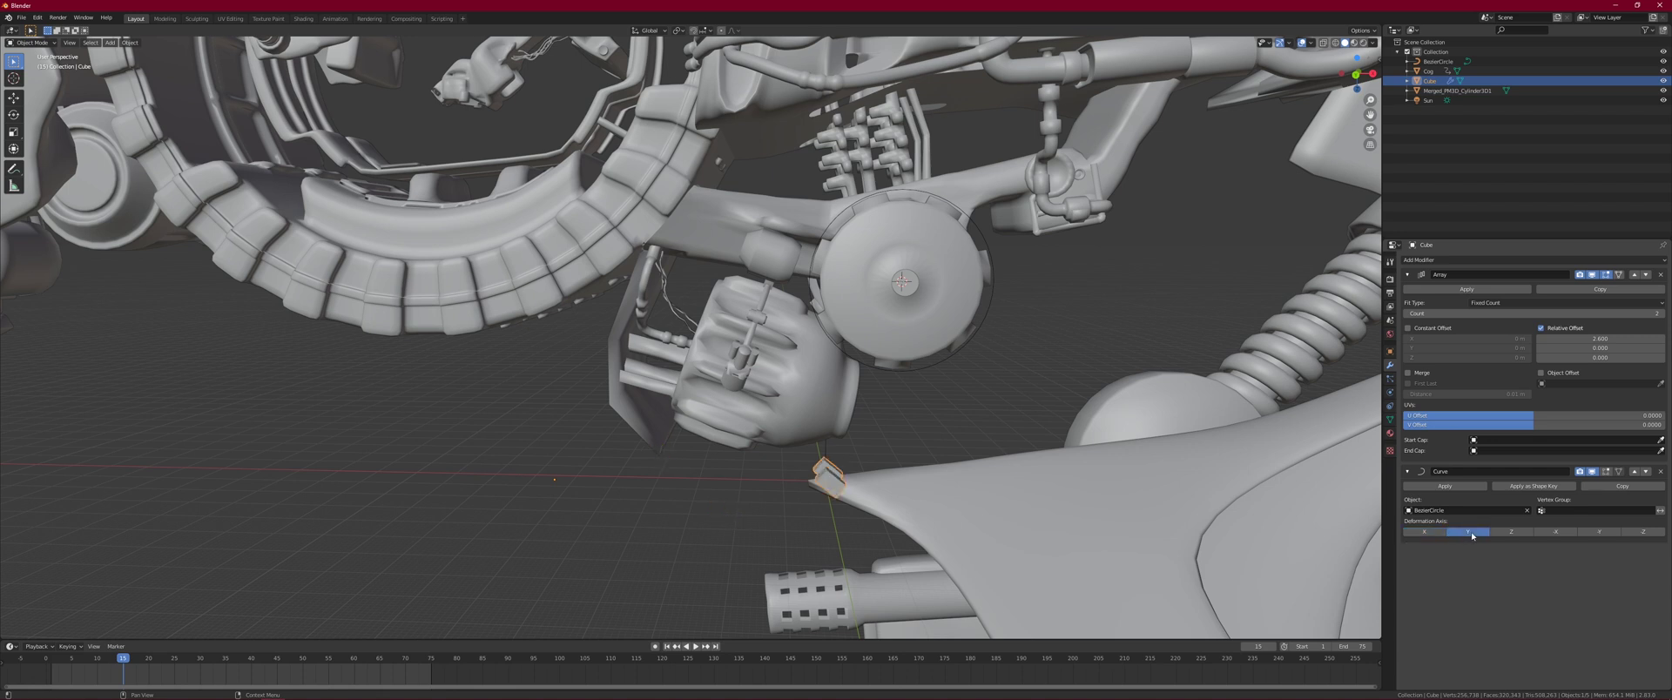
pyautogui.click(1508, 533)
pyautogui.click(1556, 532)
pyautogui.click(1597, 532)
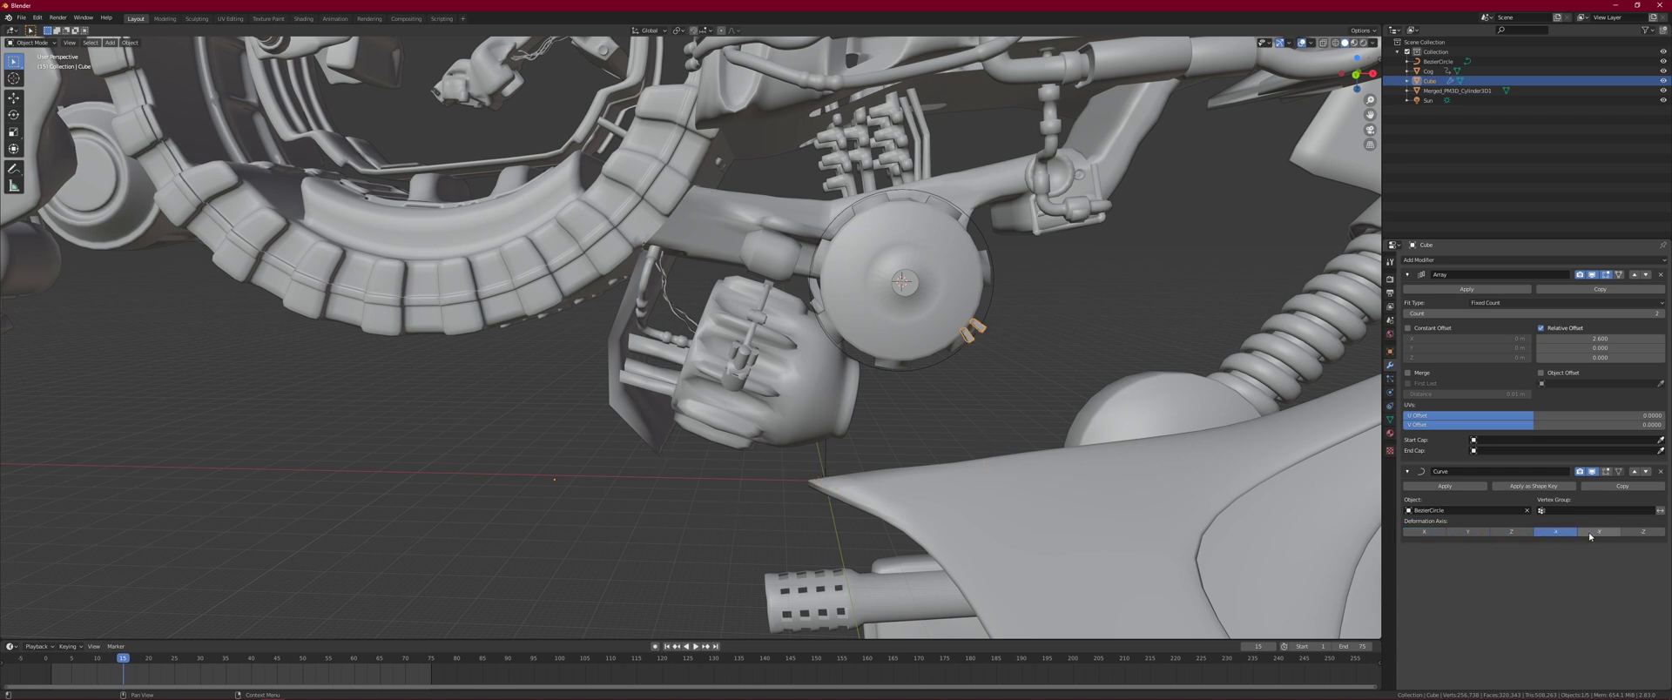
pyautogui.click(1642, 532)
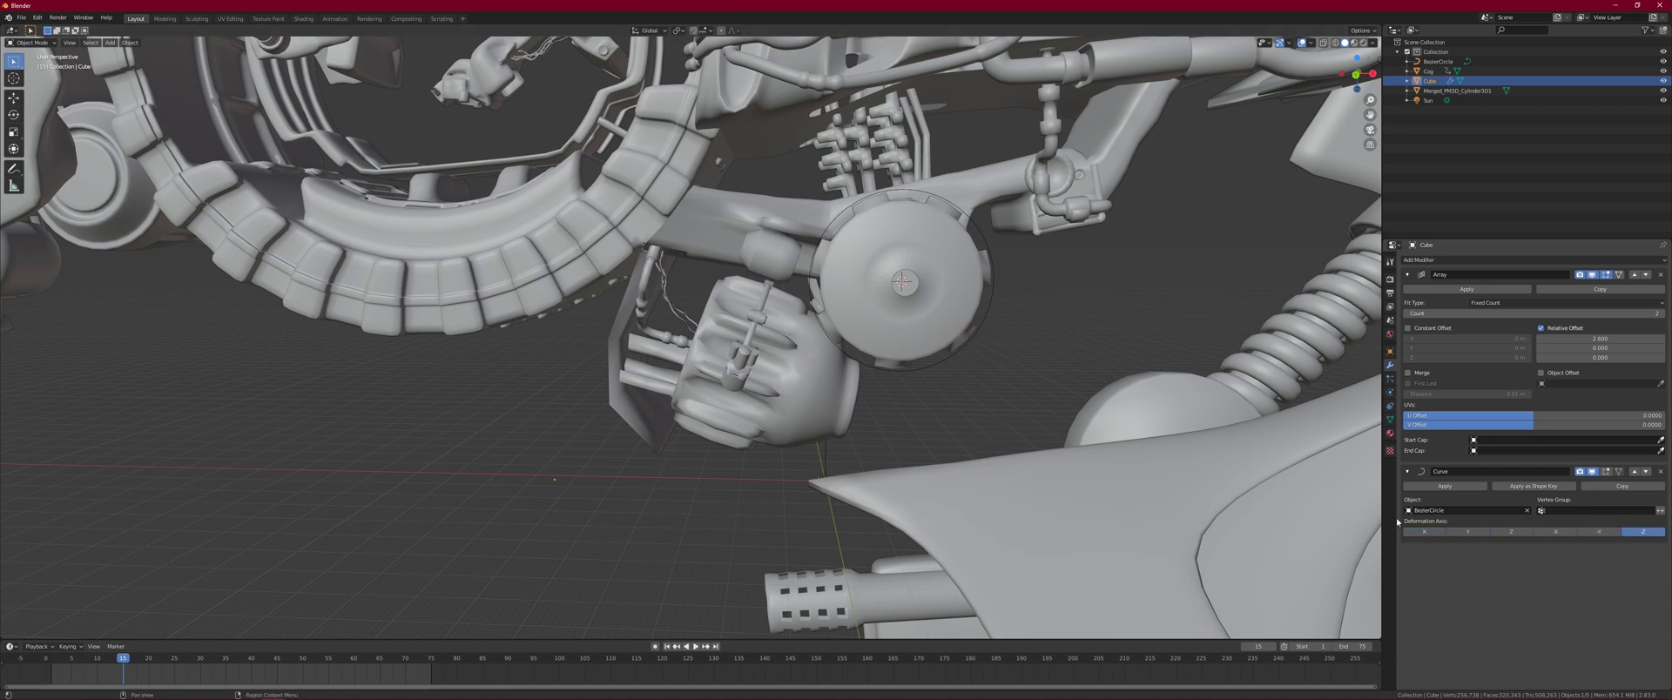
pyautogui.click(1467, 532)
pyautogui.click(1424, 532)
# Increase the Array modifier's relative Y offset and set its relative X offset to 0.
pyautogui.moveTo(1001, 435); pyautogui.dragTo(816, 361, button='middle')
pyautogui.moveTo(895, 223); pyautogui.dragTo(907, 272, button='middle')
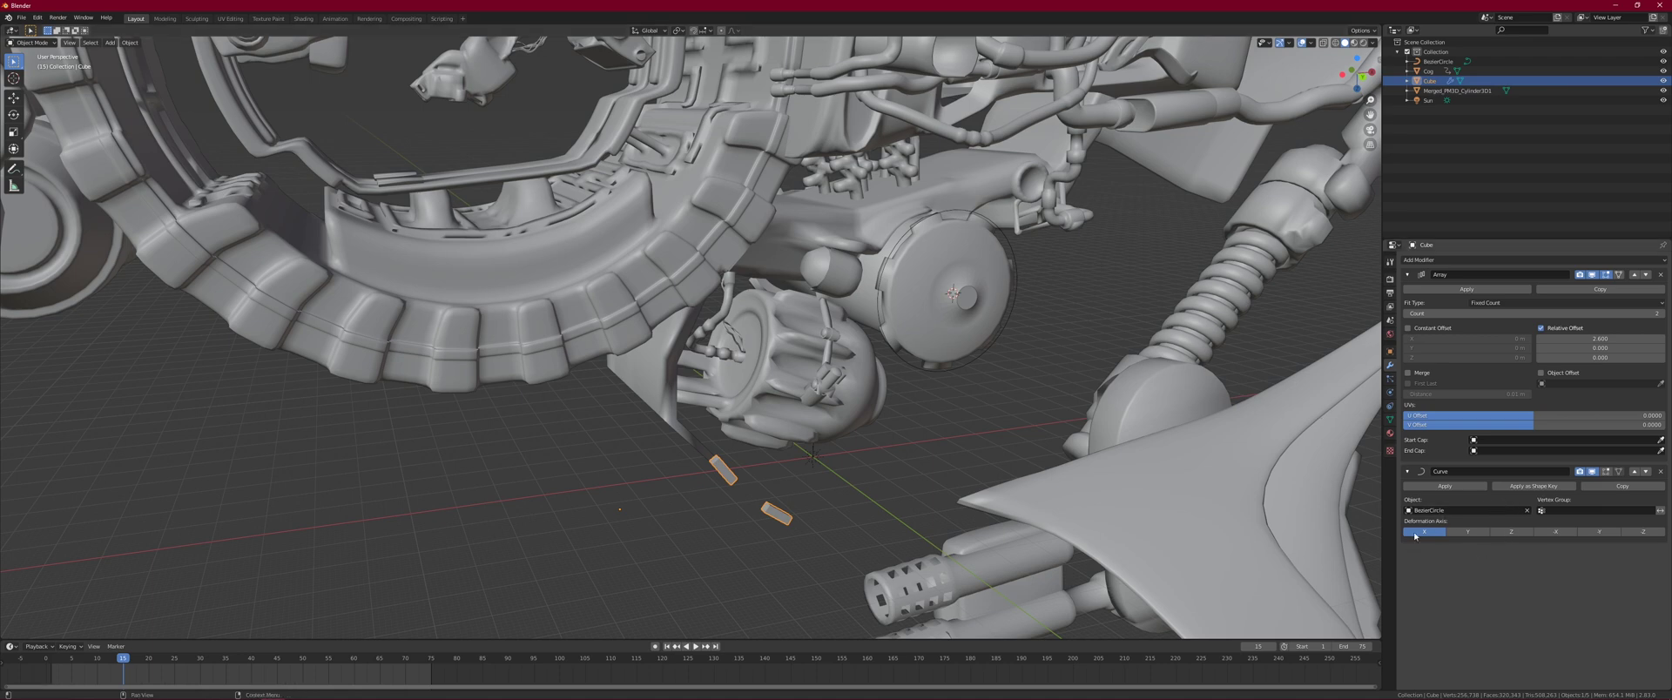
pyautogui.moveTo(904, 368); pyautogui.dragTo(945, 344, button='middle')
pyautogui.scroll(-1, 880, 352)
pyautogui.scroll(2, 907, 376)
pyautogui.moveTo(1599, 349); pyautogui.dragTo(1637, 347)
pyautogui.click(1607, 339)
pyautogui.write('0')
pyautogui.press('Return')
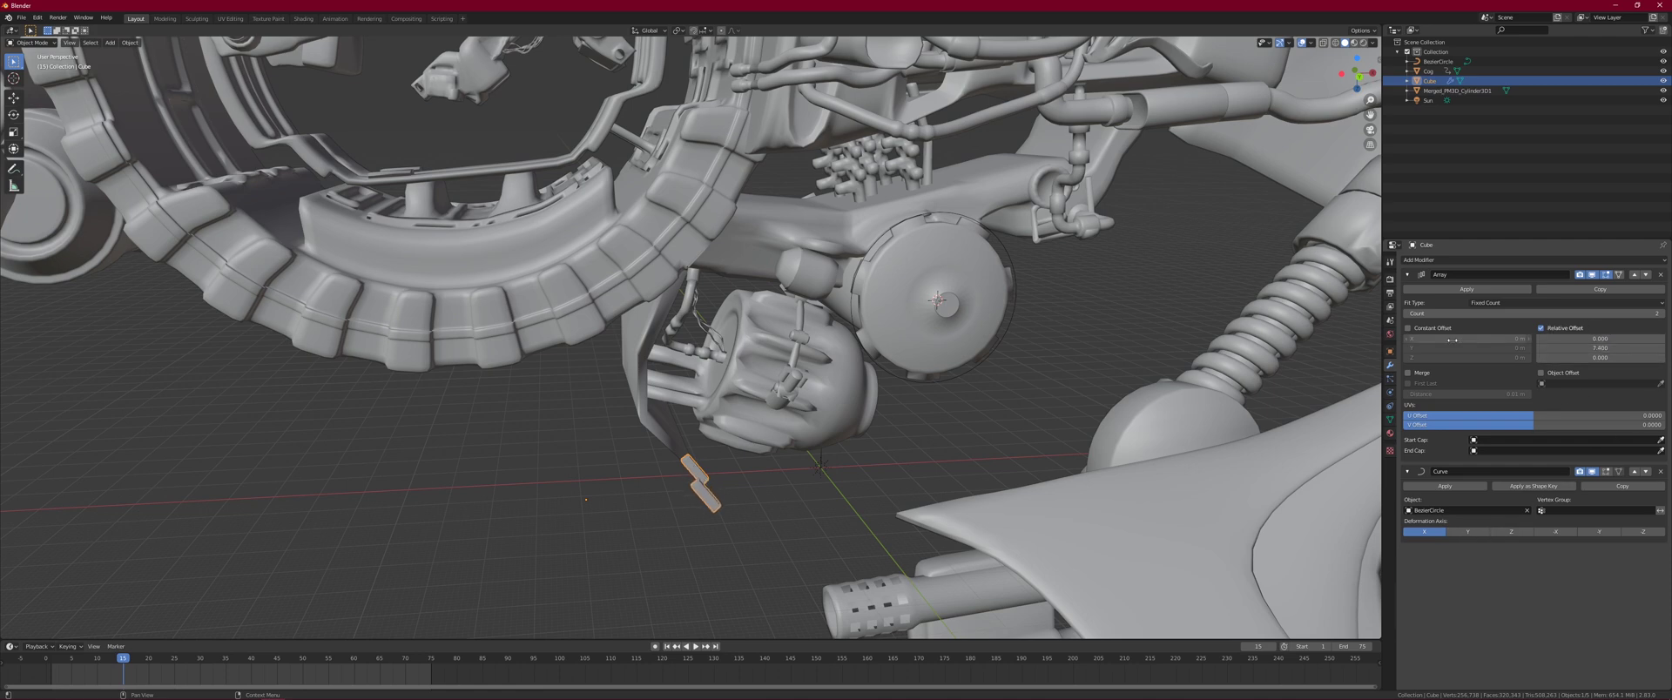
# Test the Curve modifier's deformation axes with the Y-spaced array and set the axis back to X.
pyautogui.click(1468, 532)
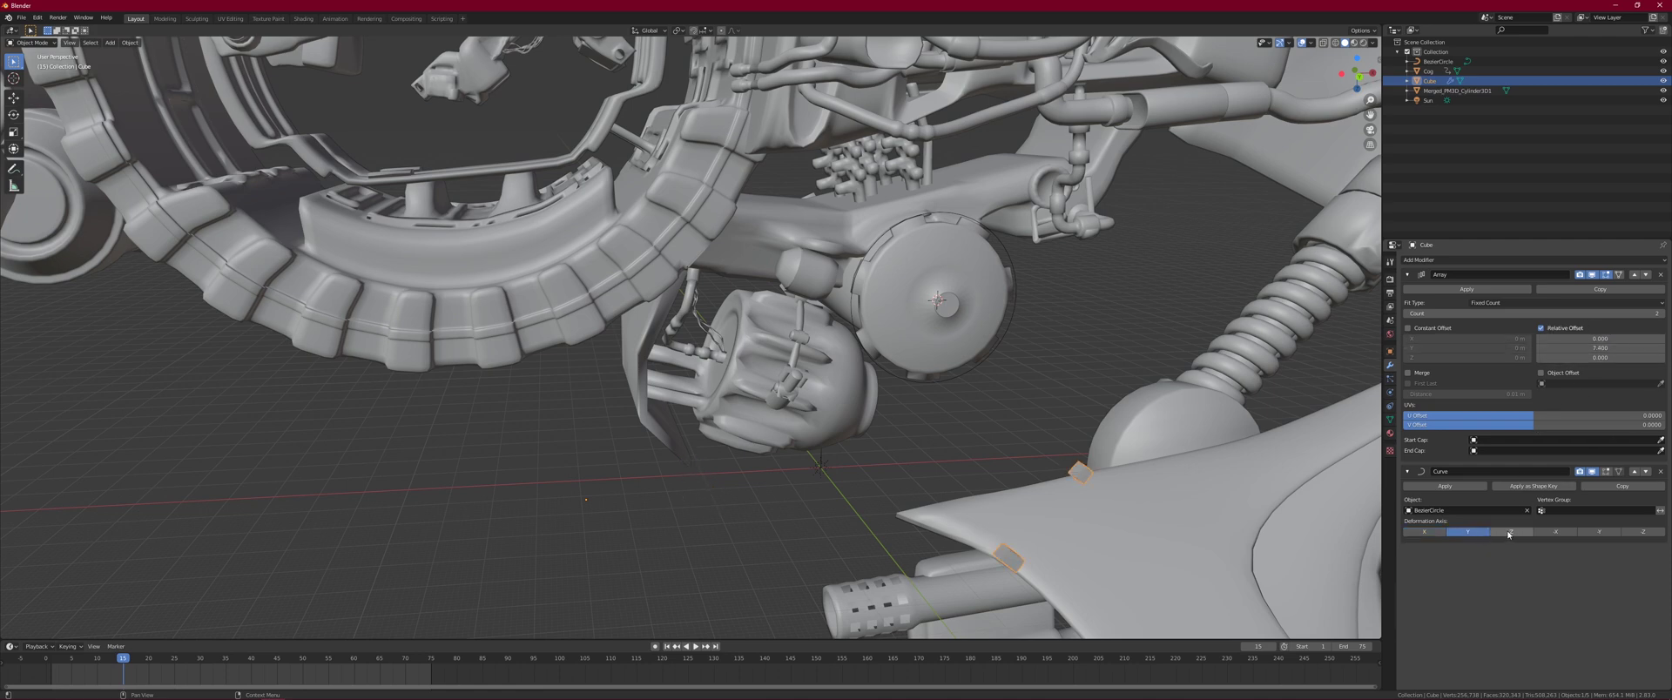
pyautogui.click(1509, 533)
pyautogui.click(1555, 532)
pyautogui.click(1599, 532)
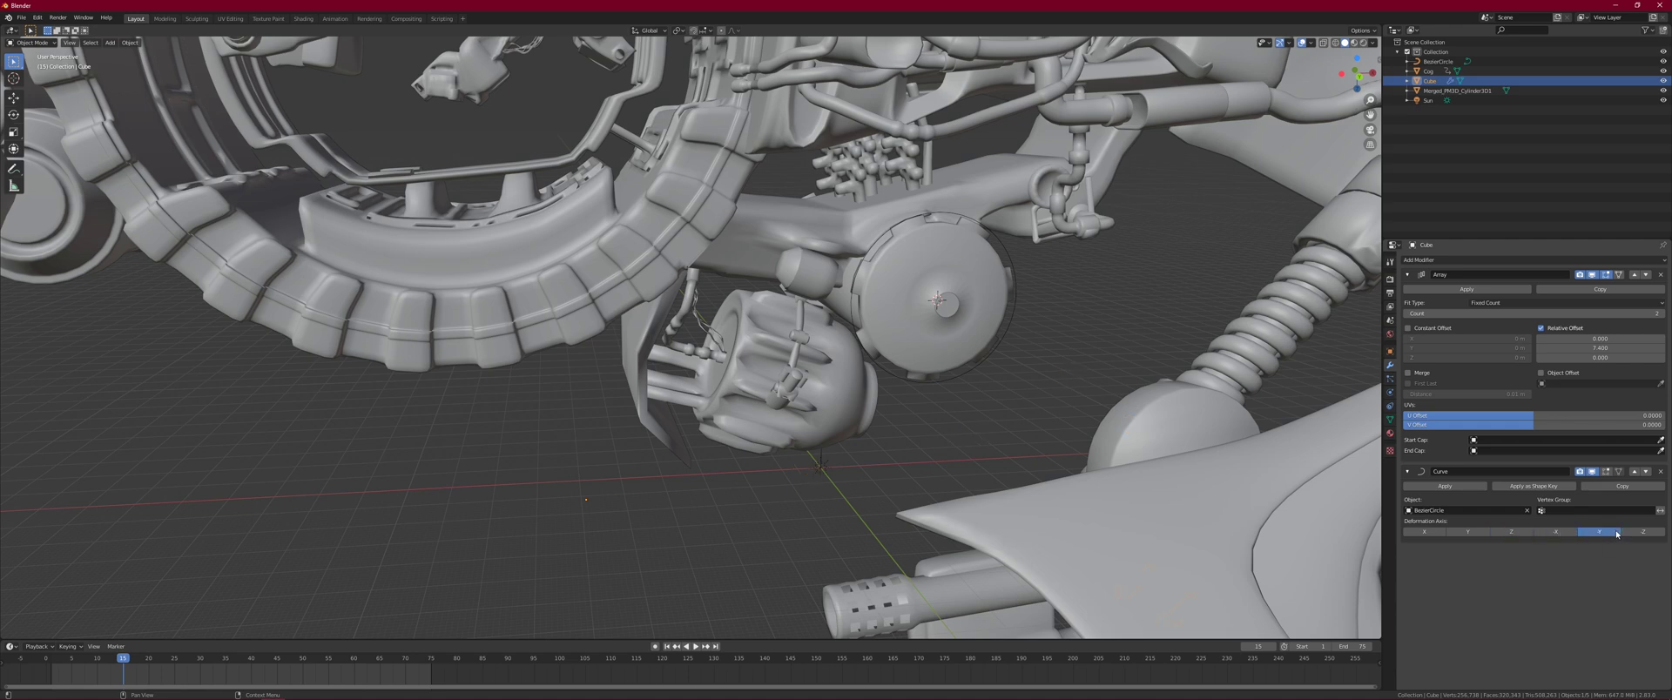
pyautogui.click(1642, 532)
pyautogui.moveTo(1201, 410); pyautogui.dragTo(1140, 357, button='middle')
pyautogui.click(1424, 531)
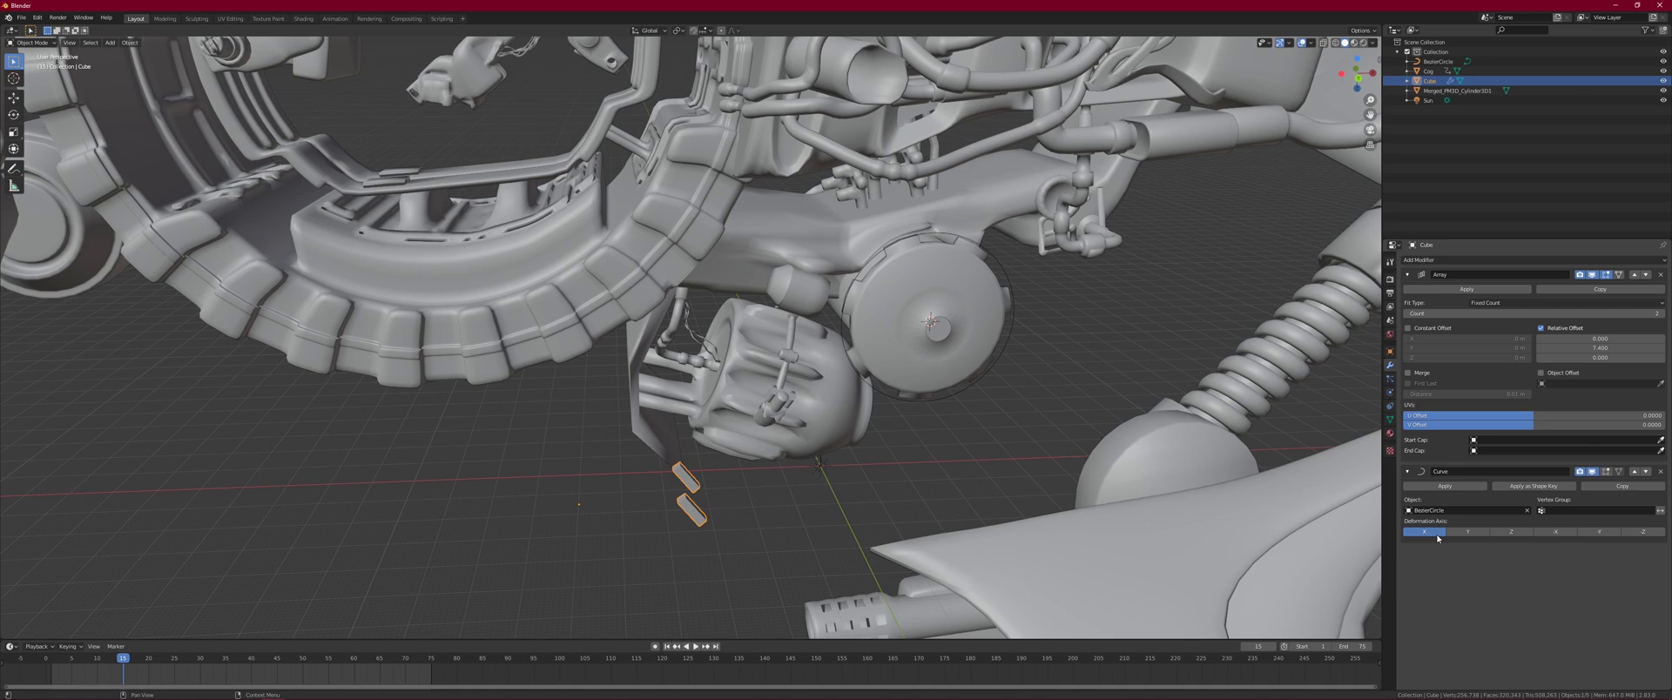
# Set the Array's relative Y offset to 0 and raise the relative X offset to separate the copies lengthwise.
pyautogui.click(1599, 349)
pyautogui.write('0')
pyautogui.press('Return')
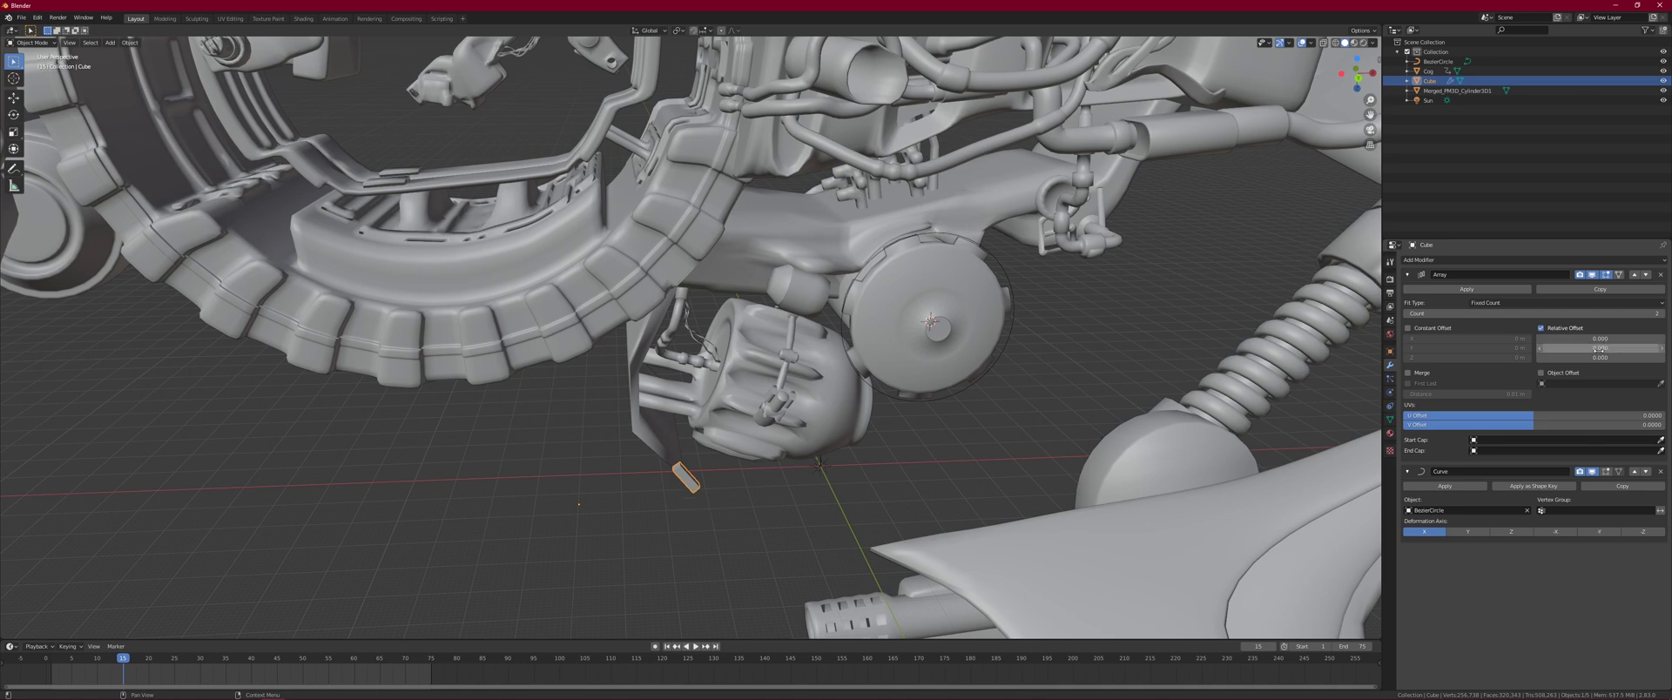
pyautogui.moveTo(1599, 339)
pyautogui.mouseDown()
pyautogui.moveTo(1625, 338)
pyautogui.moveTo(1605, 338)
pyautogui.mouseUp()
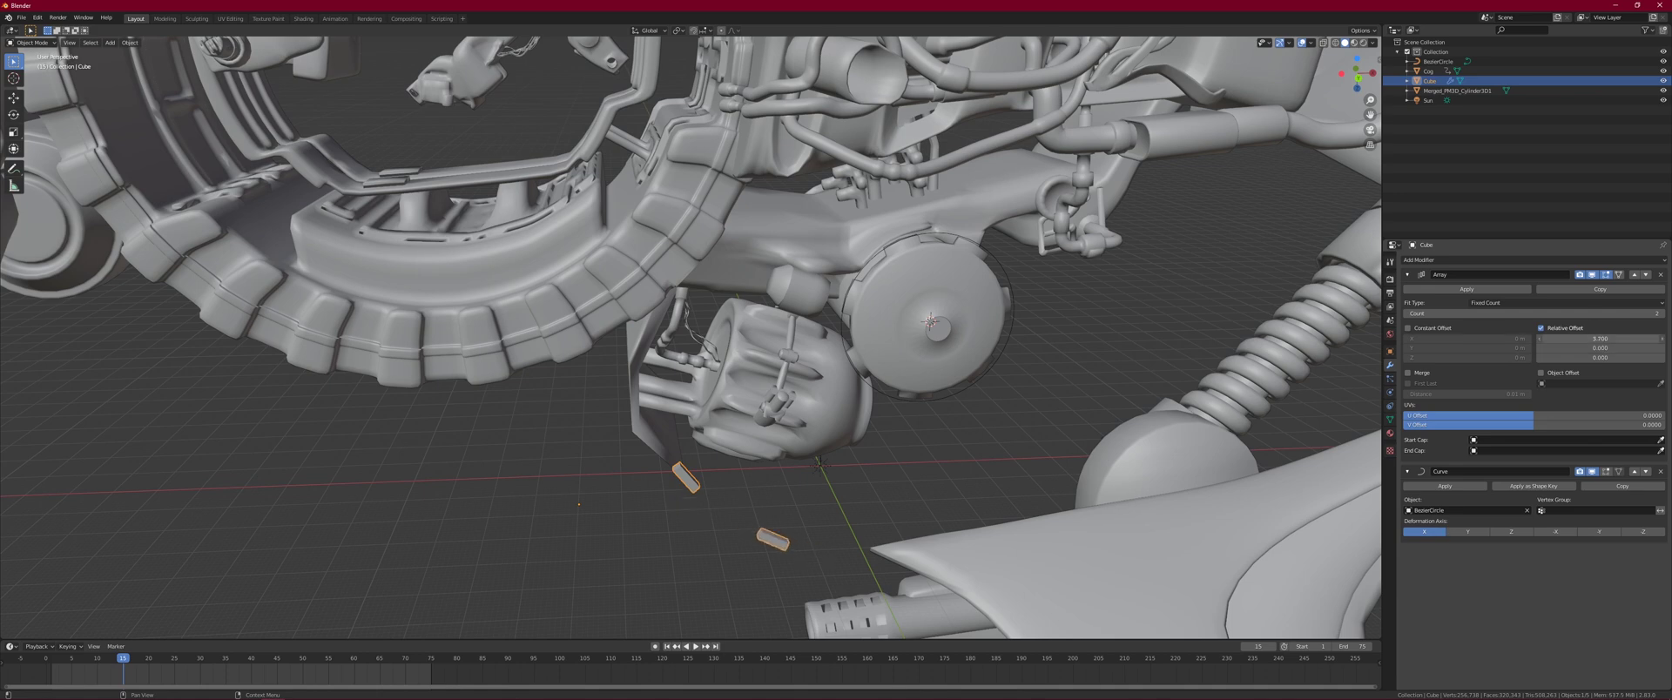
pyautogui.moveTo(1166, 340); pyautogui.dragTo(902, 351, button='middle')
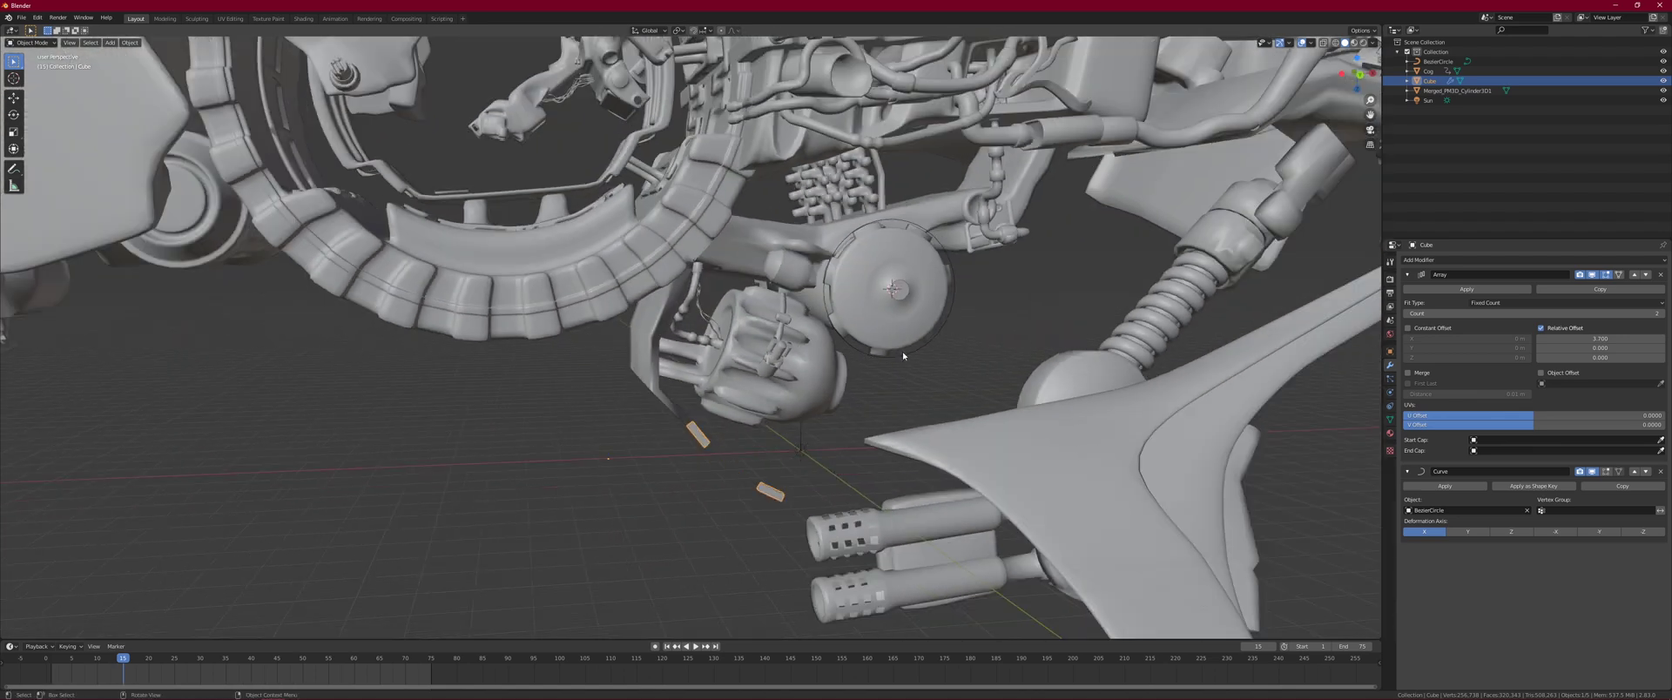
# Increase the Array count to carry the cubes around the circle and reduce the relative X offset to narrow the gaps.
pyautogui.click(1657, 313)
pyautogui.click(1657, 313)
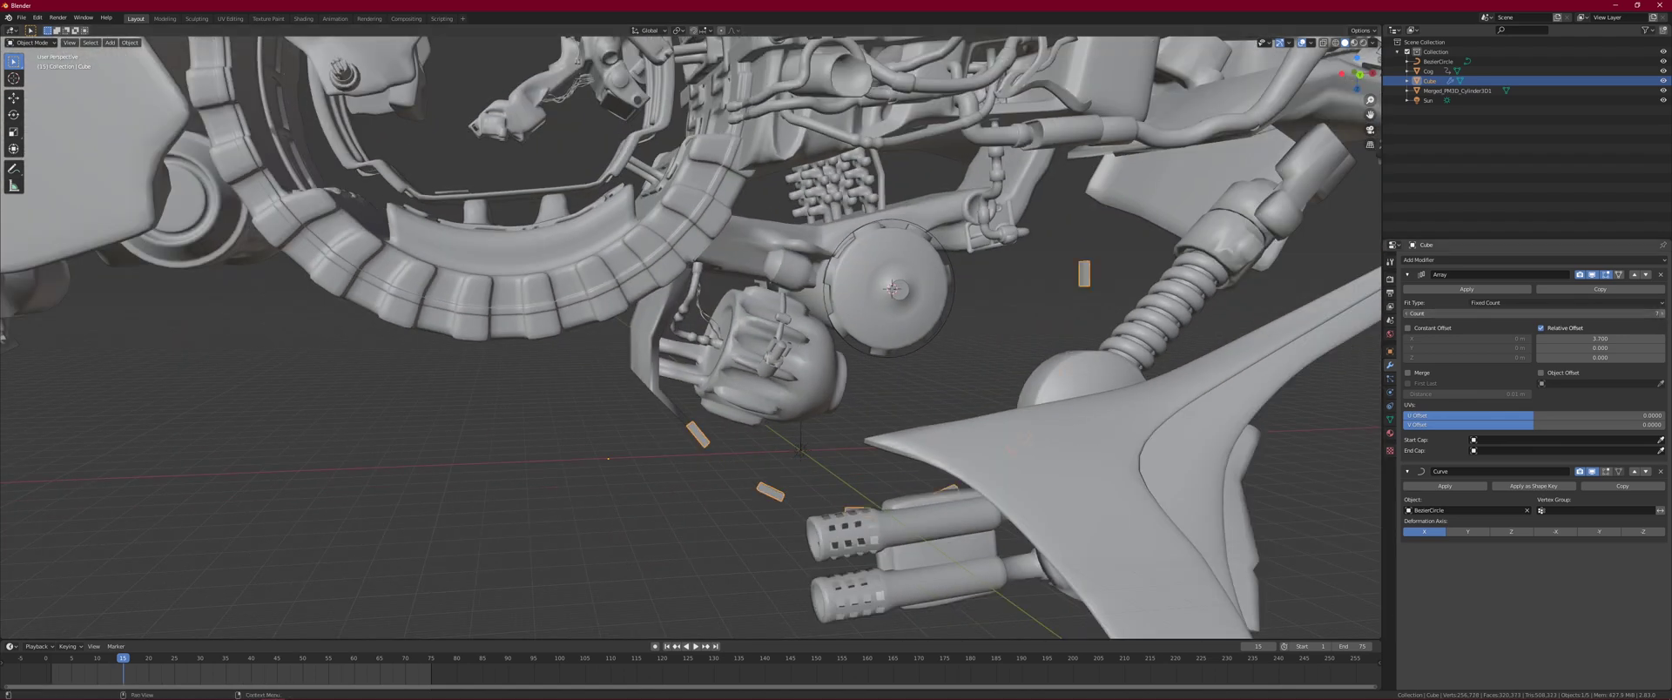
pyautogui.moveTo(1659, 313); pyautogui.dragTo(1663, 316)
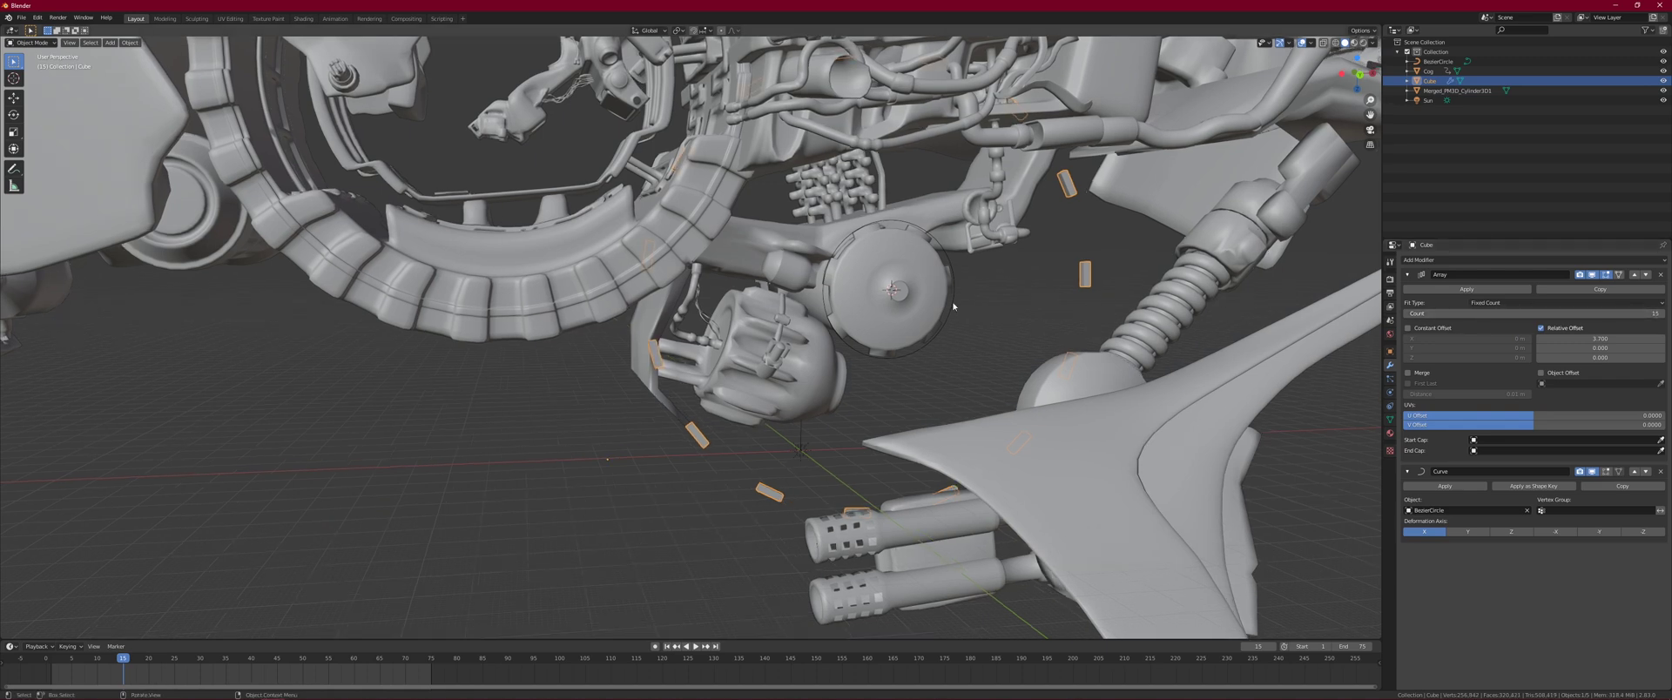
pyautogui.moveTo(1600, 338); pyautogui.dragTo(1568, 338)
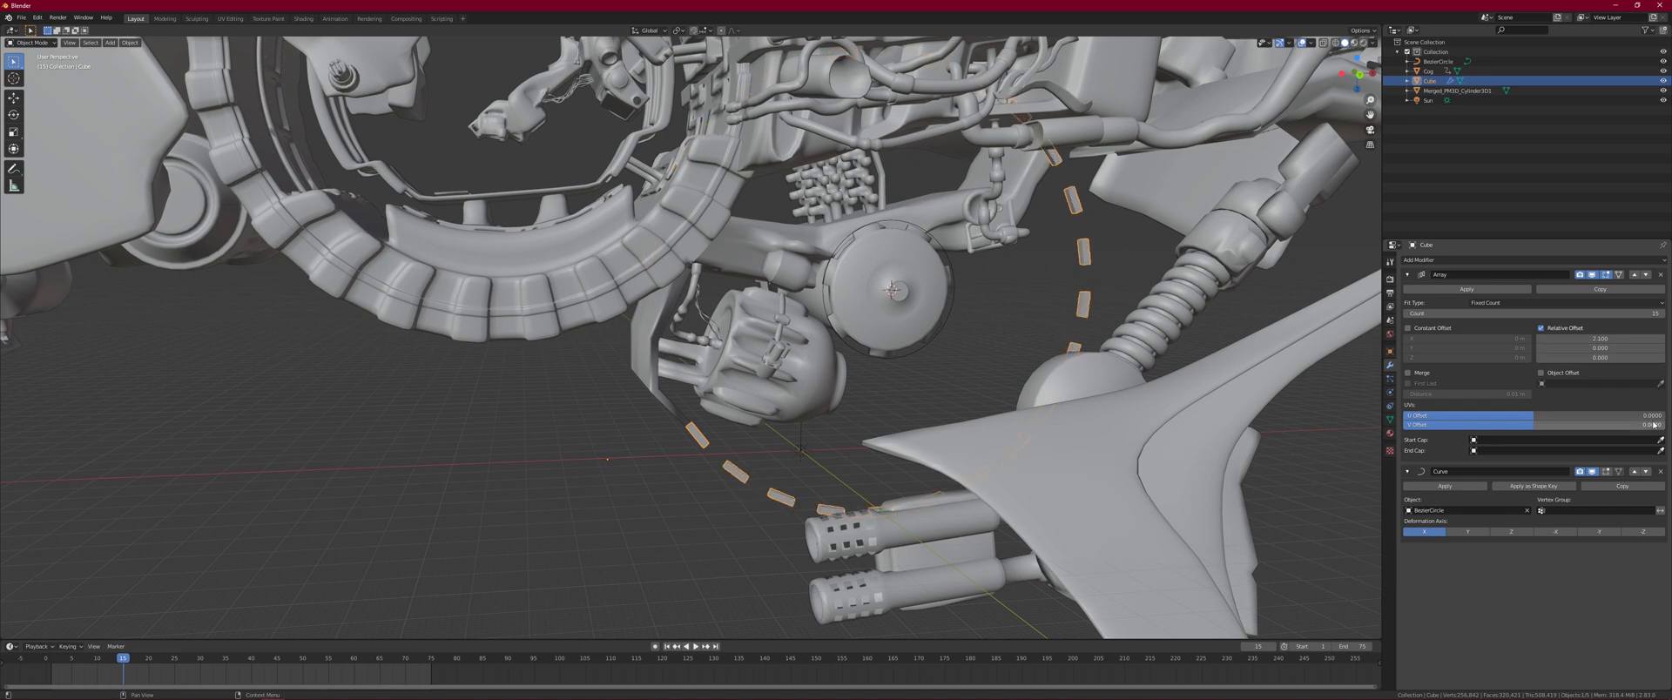
# Move the cube freely to shift its copies along the curve towards the disc.
pyautogui.moveTo(1064, 323); pyautogui.dragTo(1043, 316, button='middle')
pyautogui.press('g')
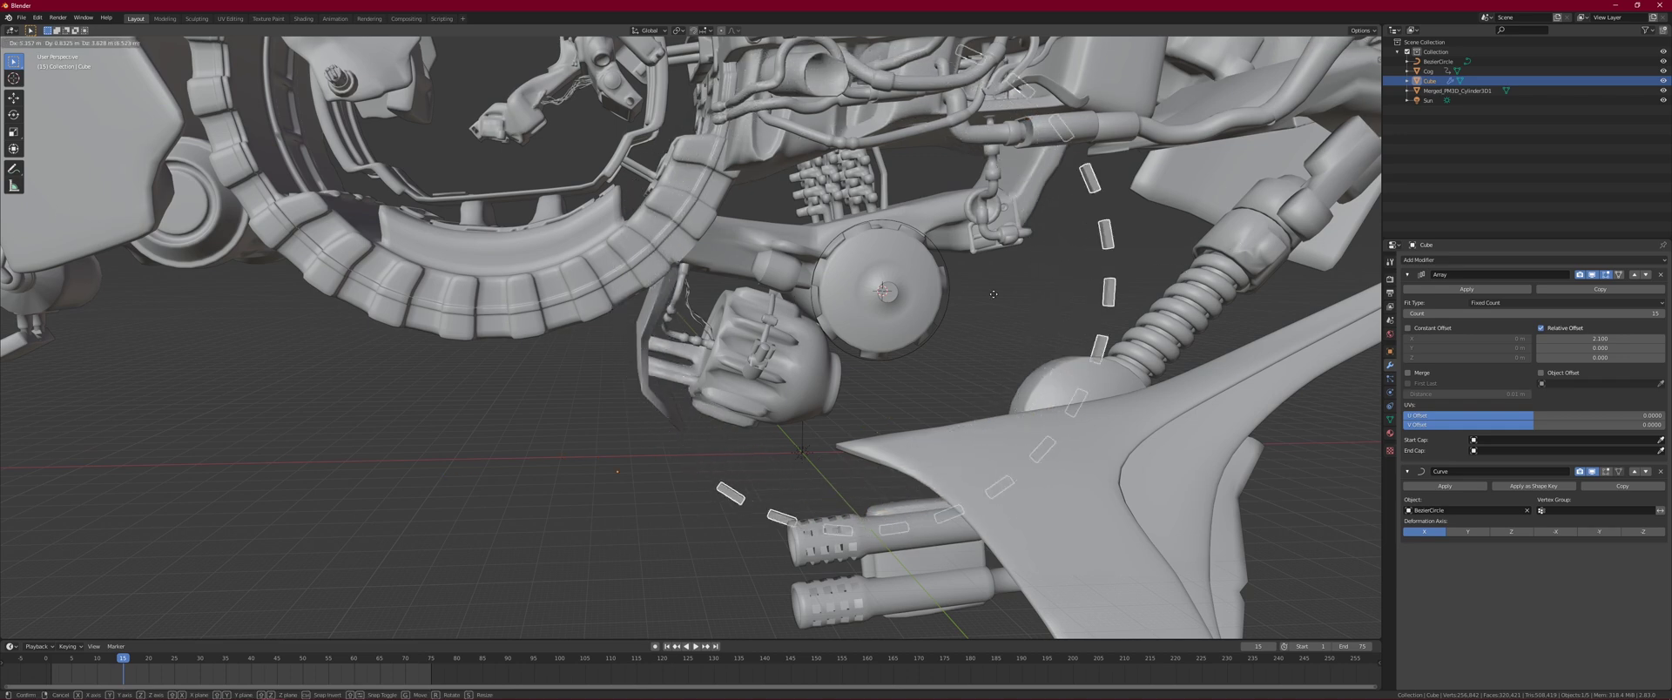
pyautogui.click(55, 203)
pyautogui.moveTo(55, 204); pyautogui.dragTo(111, 169, button='middle')
pyautogui.press('g')
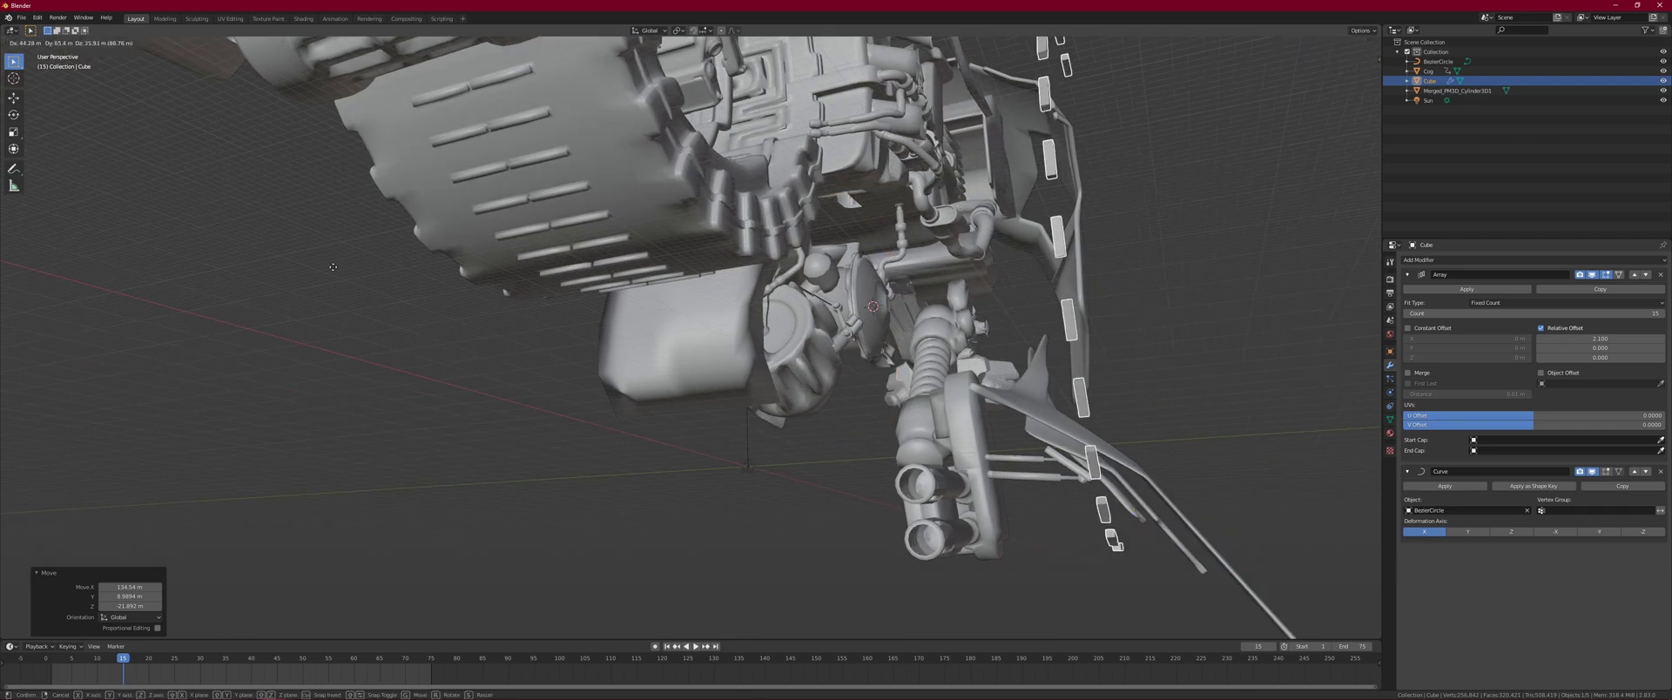
pyautogui.rightClick(362, 200)
pyautogui.moveTo(362, 201); pyautogui.dragTo(541, 354, button='middle')
pyautogui.scroll(-2, 348, 322)
pyautogui.scroll(3, 366, 322)
pyautogui.press('g')
pyautogui.click(263, 332)
pyautogui.scroll(2, 609, 313)
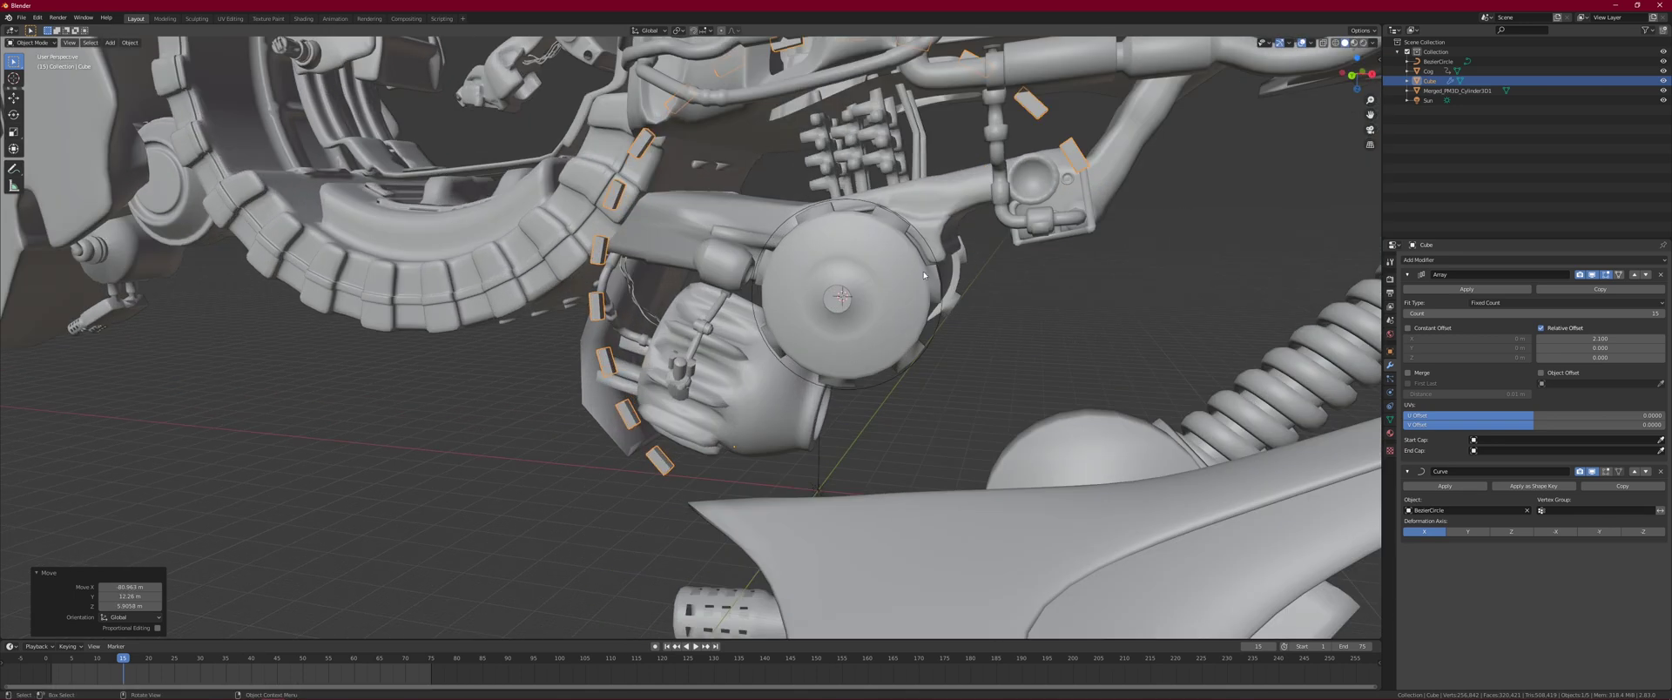
# Add a Copy Location constraint to the cube and pick the BezierCircle around the disc as its target.
pyautogui.click(1391, 406)
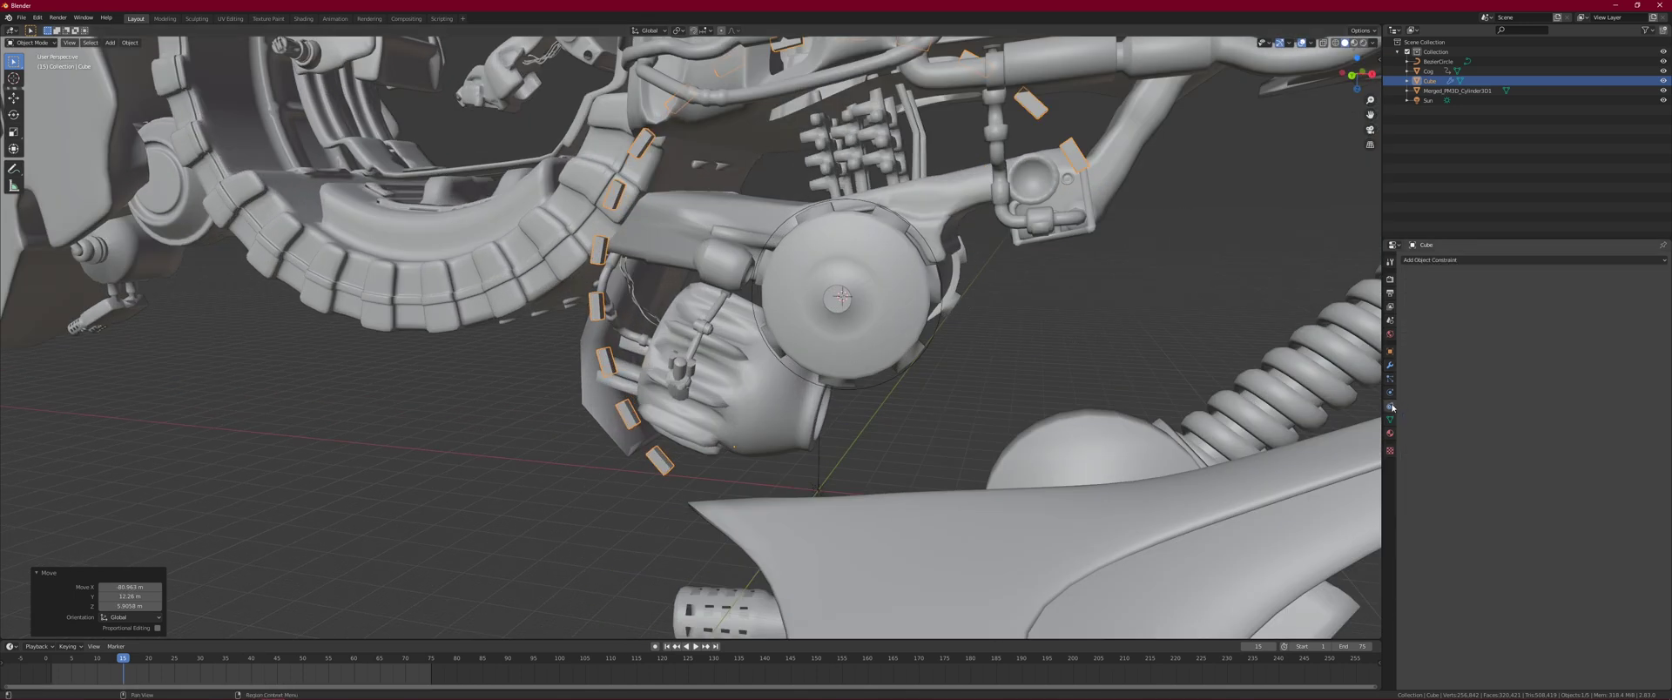
pyautogui.click(1433, 259)
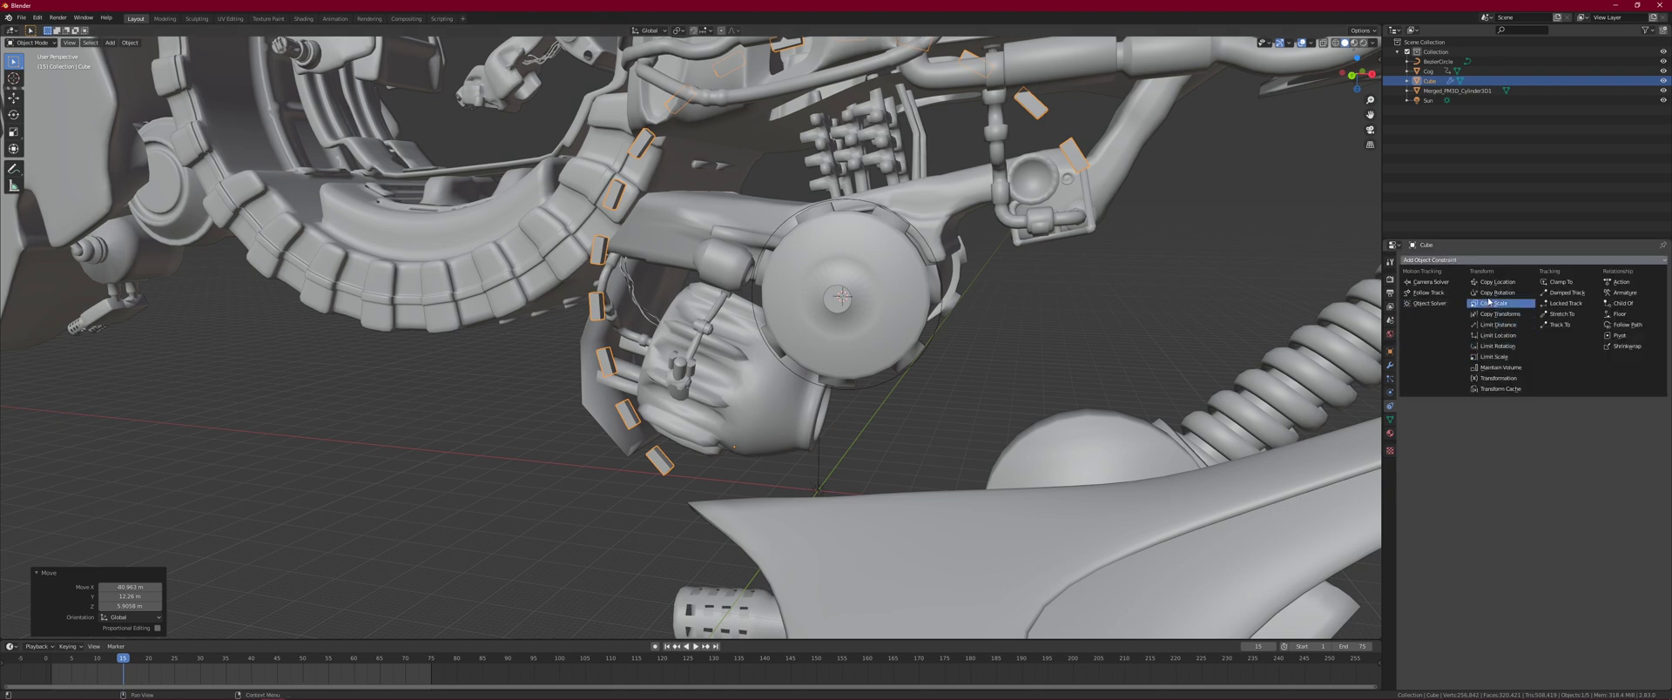
pyautogui.click(1492, 283)
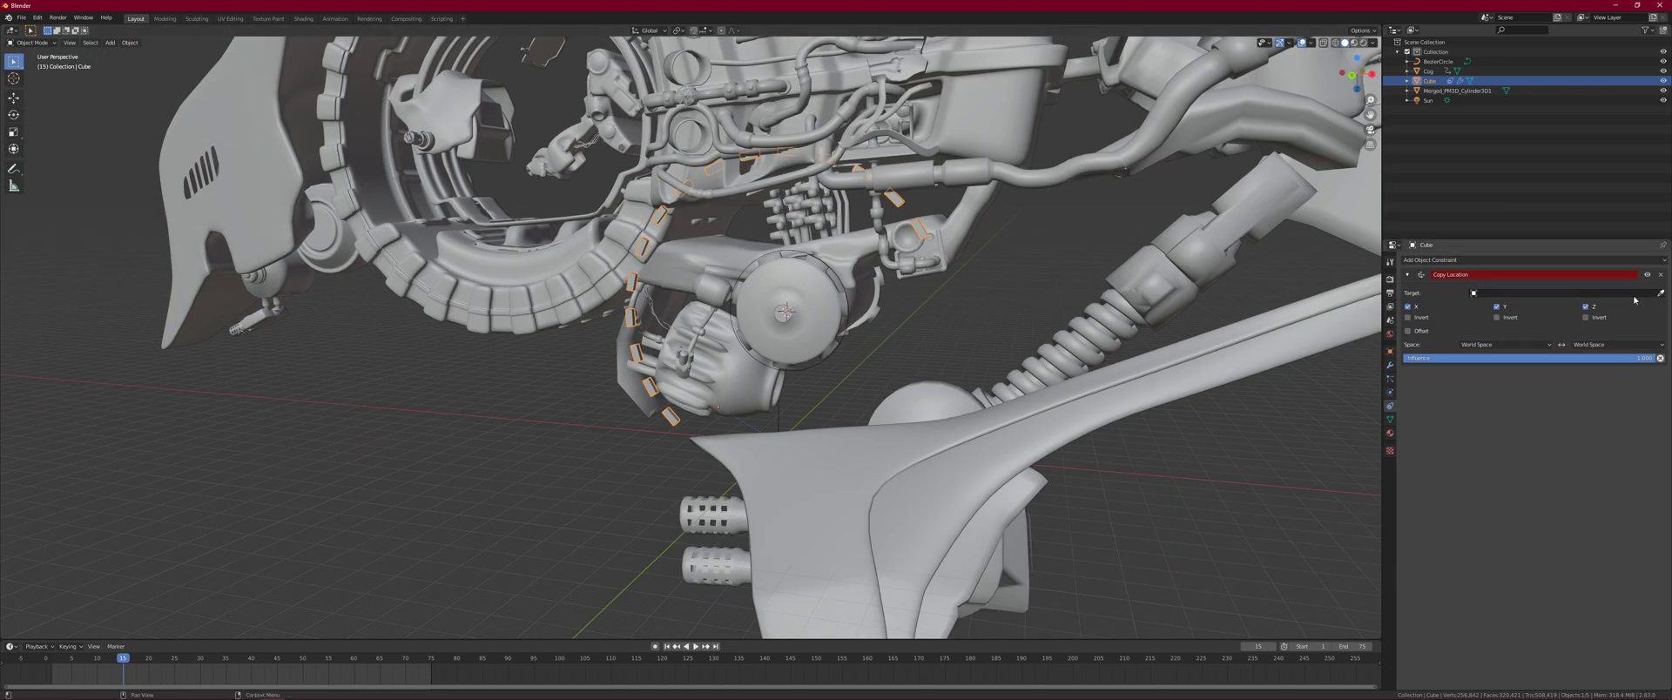
pyautogui.click(1660, 294)
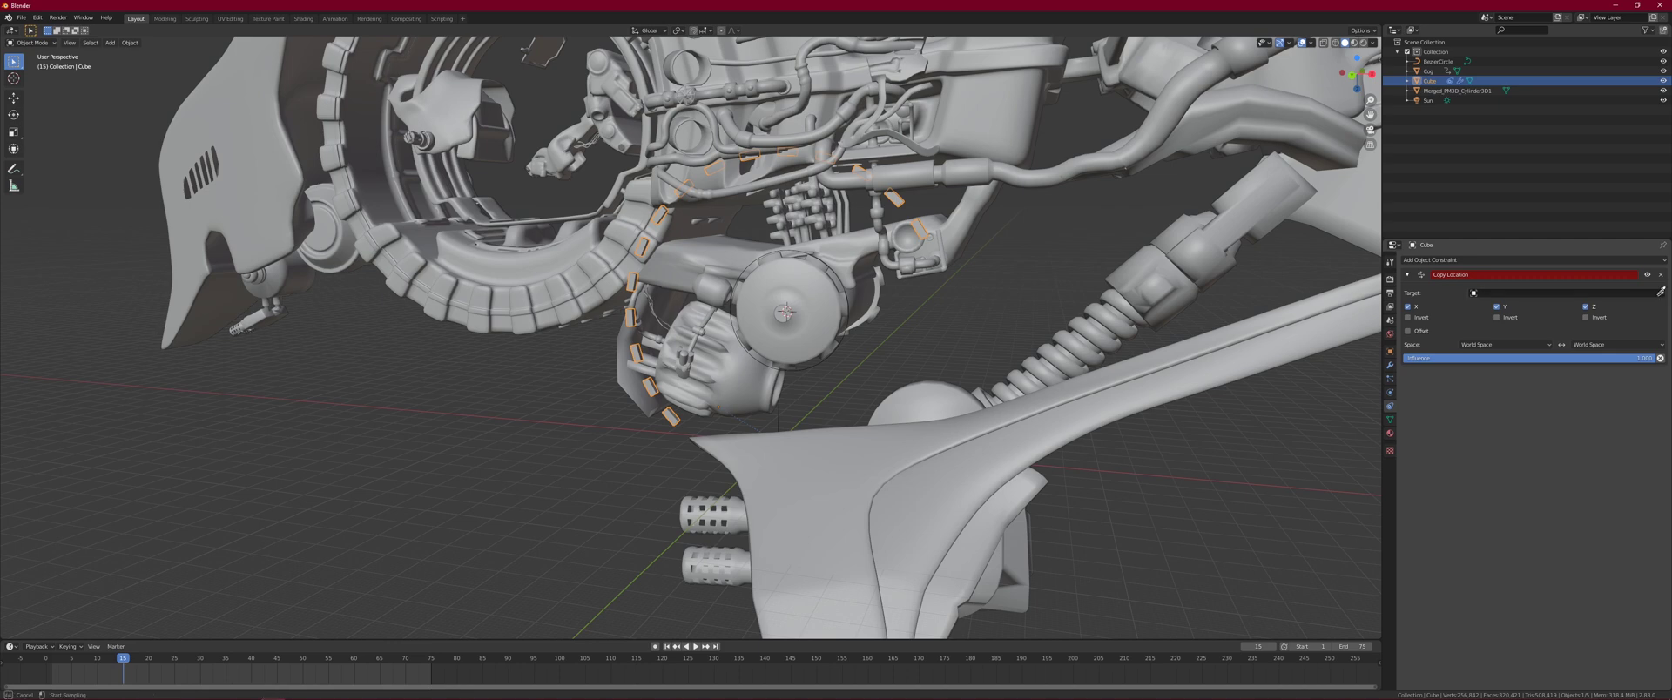
pyautogui.click(840, 276)
pyautogui.moveTo(840, 276); pyautogui.dragTo(891, 260, button='middle')
pyautogui.scroll(2, 875, 280)
pyautogui.scroll(1, 857, 243)
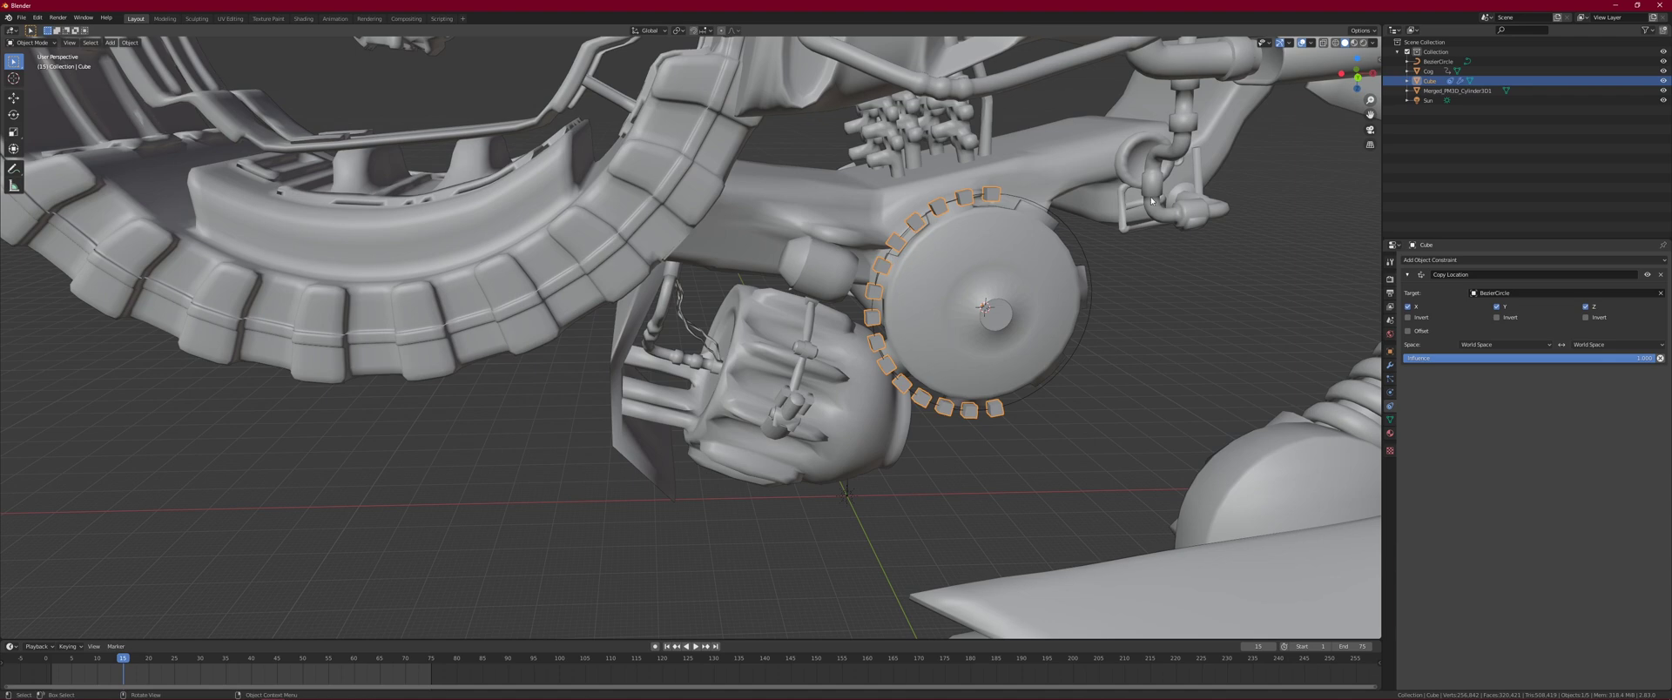
# Try to move the constrained cube and examine from several angles how the copies sit on the disc's rim.
pyautogui.press('g')
pyautogui.rightClick(948, 278)
pyautogui.scroll(-1, 992, 296)
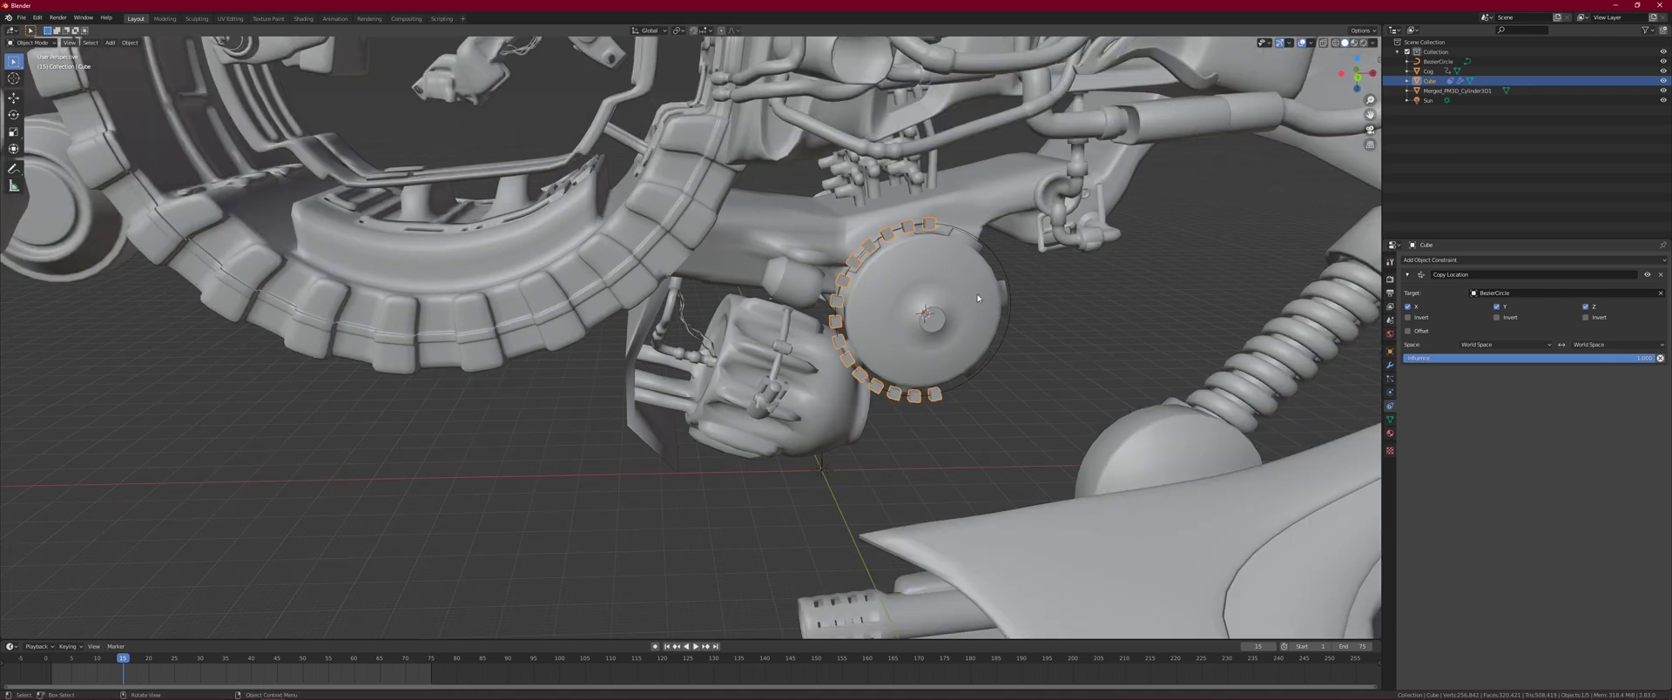
pyautogui.moveTo(996, 303)
pyautogui.mouseDown(button='middle')
pyautogui.moveTo(780, 294)
pyautogui.moveTo(908, 336)
pyautogui.moveTo(999, 300)
pyautogui.mouseUp(button='middle')
pyautogui.moveTo(1017, 257); pyautogui.dragTo(693, 263, button='middle')
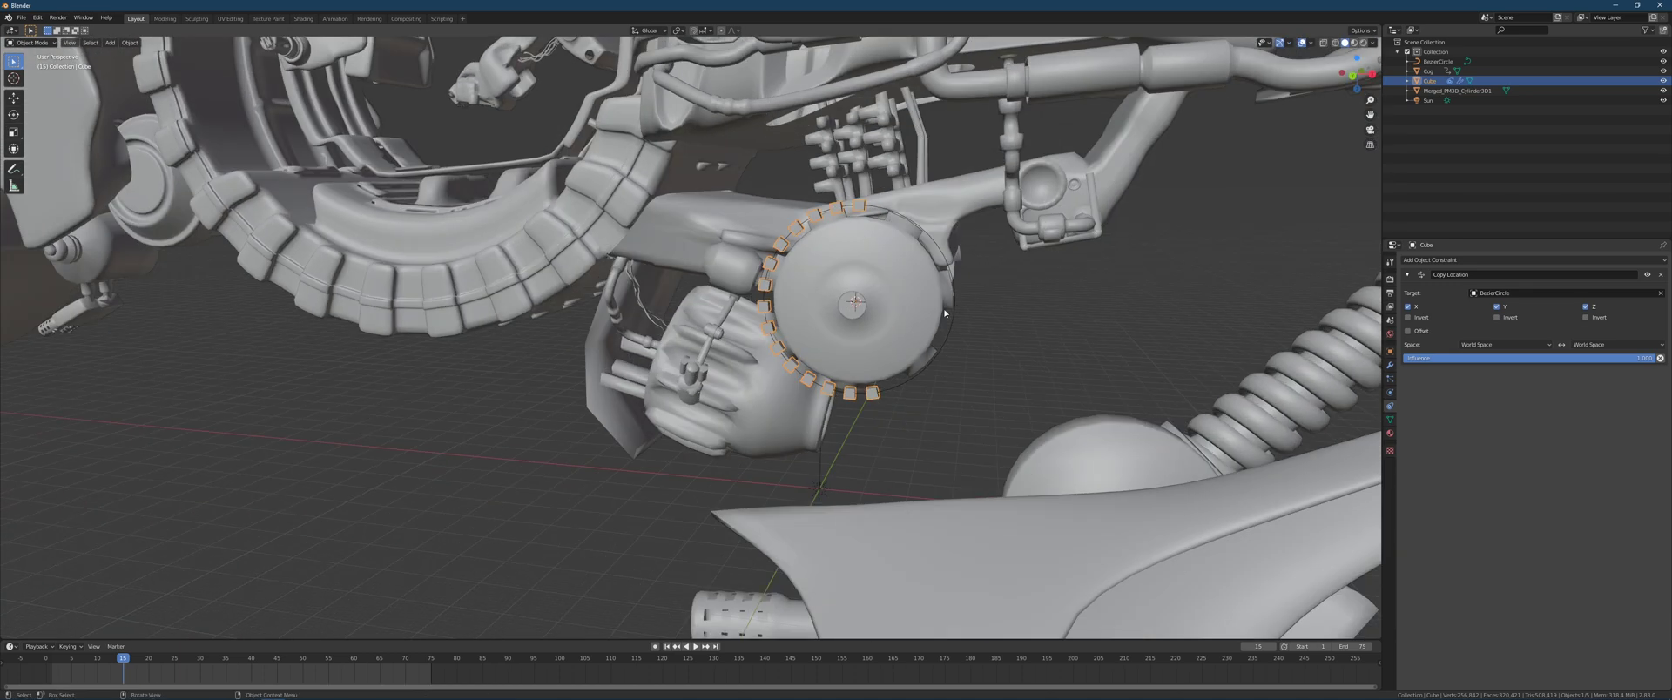
pyautogui.moveTo(945, 313); pyautogui.dragTo(899, 303, button='middle')
pyautogui.scroll(-3, 903, 302)
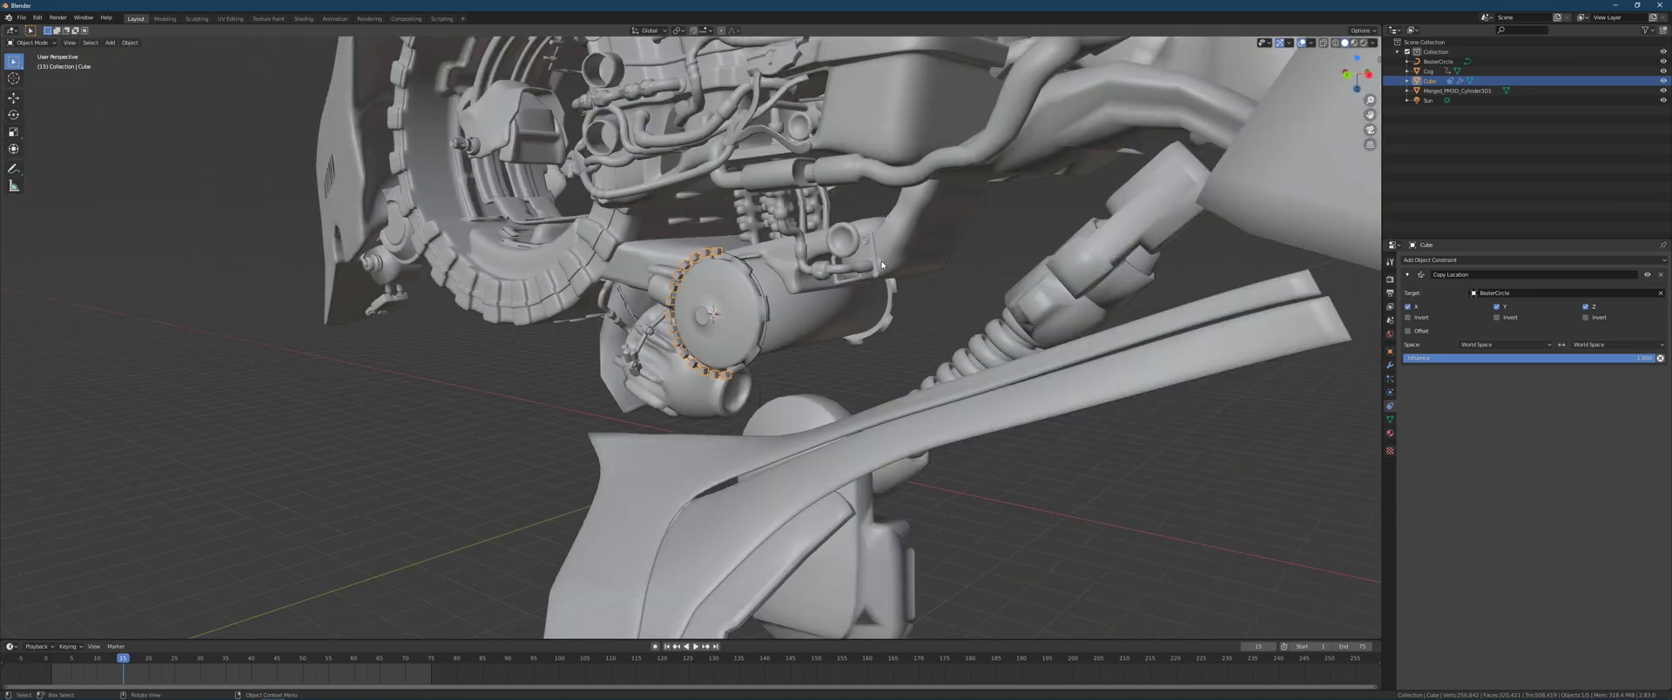
pyautogui.scroll(3, 809, 264)
pyautogui.moveTo(921, 270); pyautogui.dragTo(945, 276, button='middle')
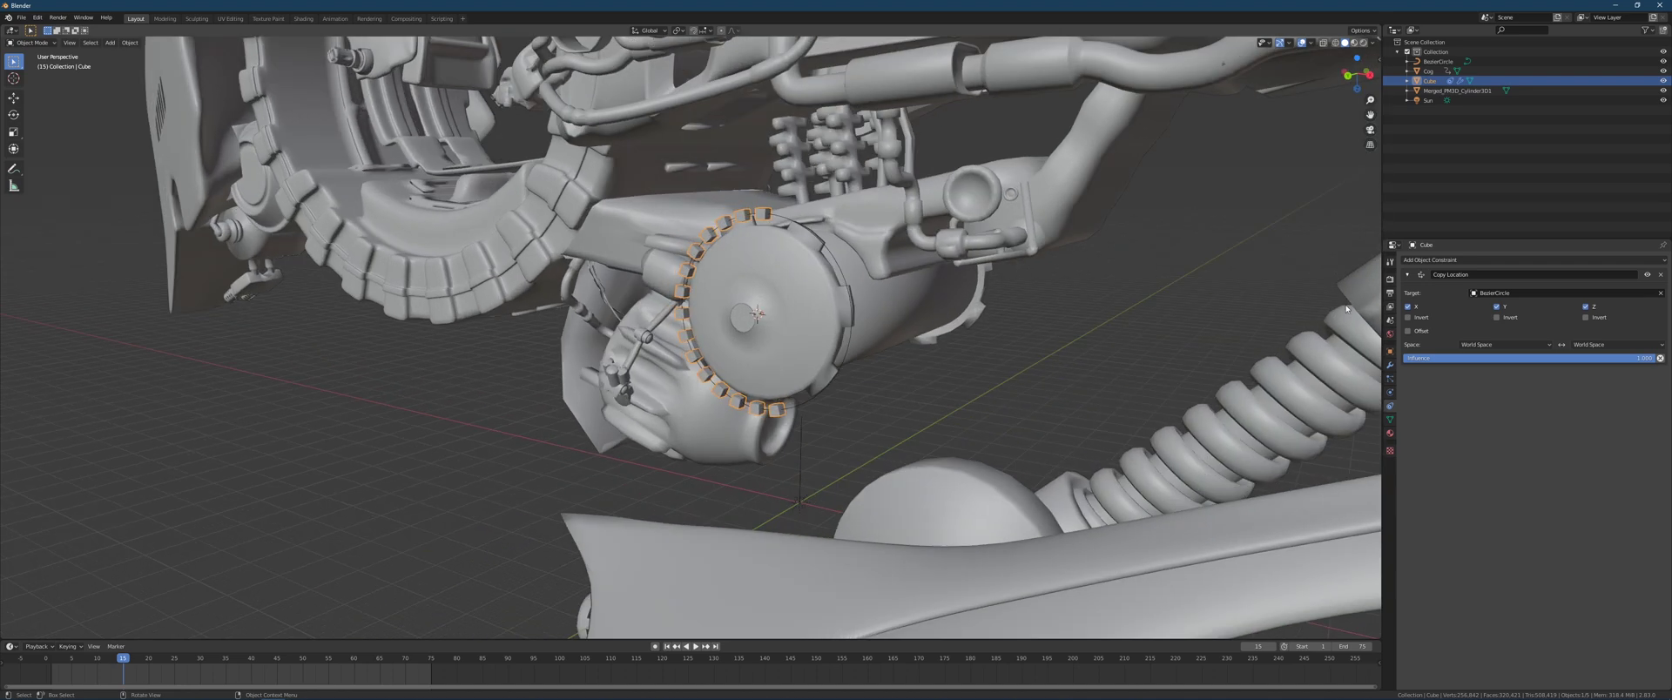
# Disable the X axis in the cube's Copy Location constraint and test moving the cube.
pyautogui.click(1419, 308)
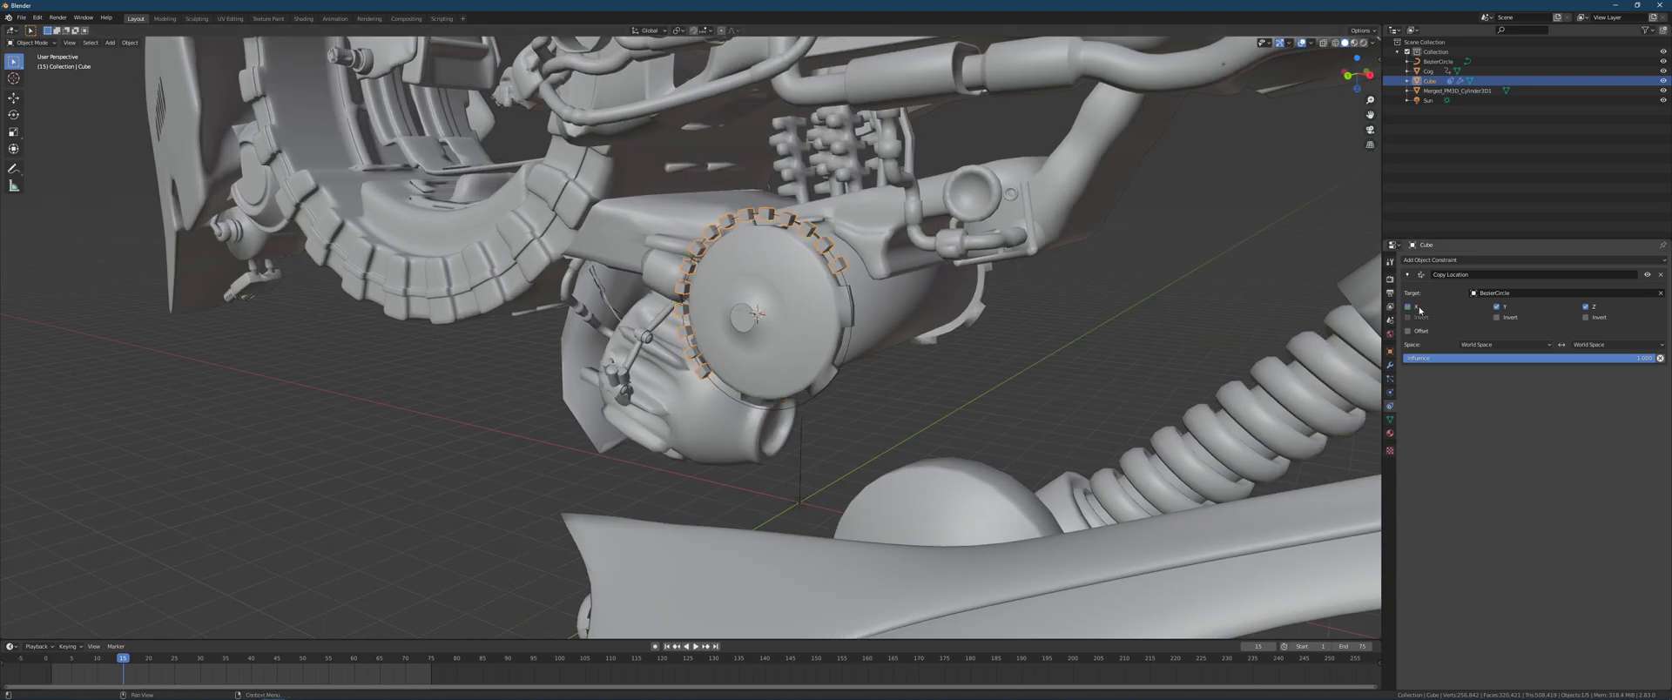
pyautogui.press('g')
pyautogui.click(1127, 294)
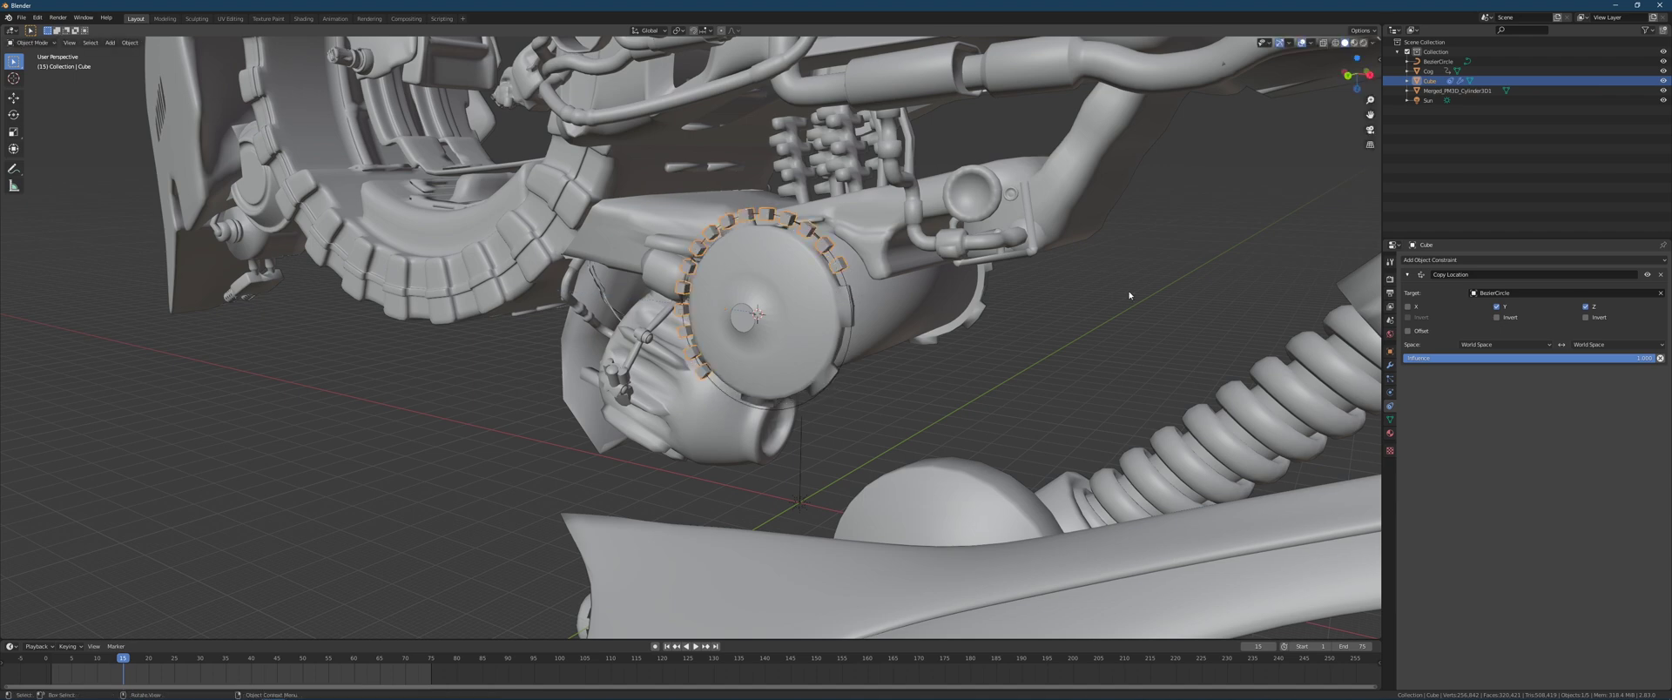
pyautogui.moveTo(1126, 295); pyautogui.dragTo(1080, 300, button='middle')
pyautogui.moveTo(1253, 304); pyautogui.dragTo(1175, 349, button='middle')
# Move the cube freely several times to slide its copies along the rim of the disc.
pyautogui.press('g')
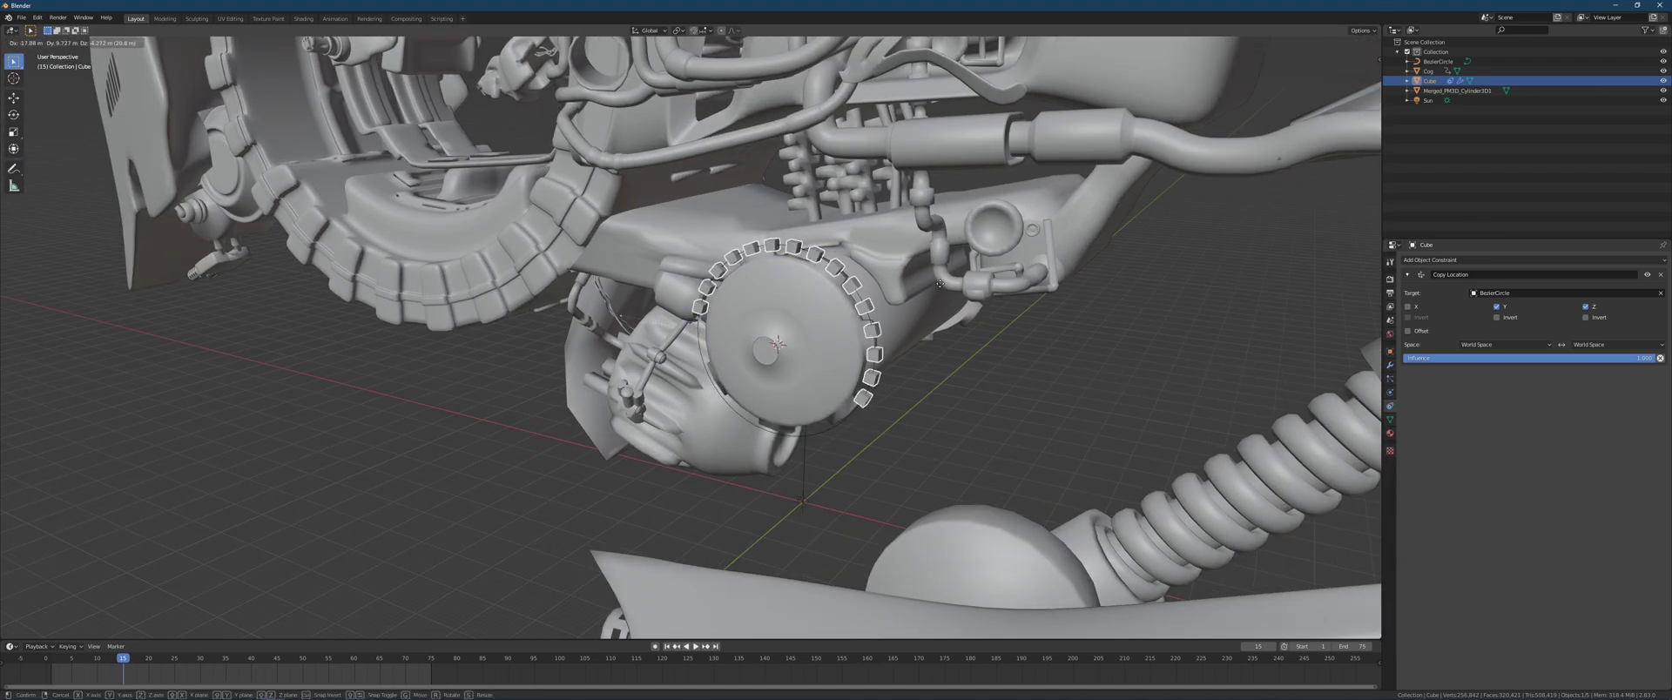
pyautogui.click(1075, 319)
pyautogui.moveTo(1075, 319); pyautogui.dragTo(958, 305, button='middle')
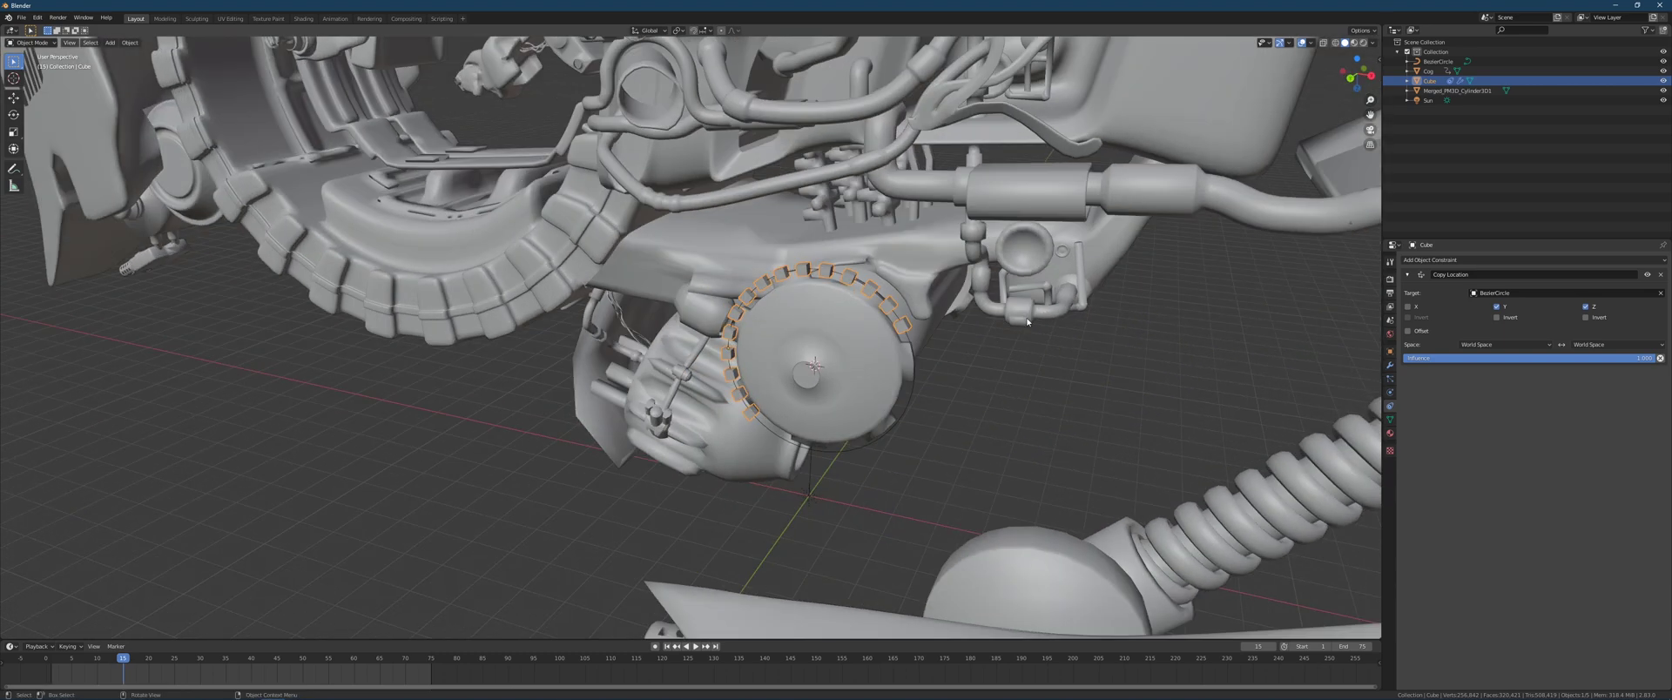
pyautogui.press('g')
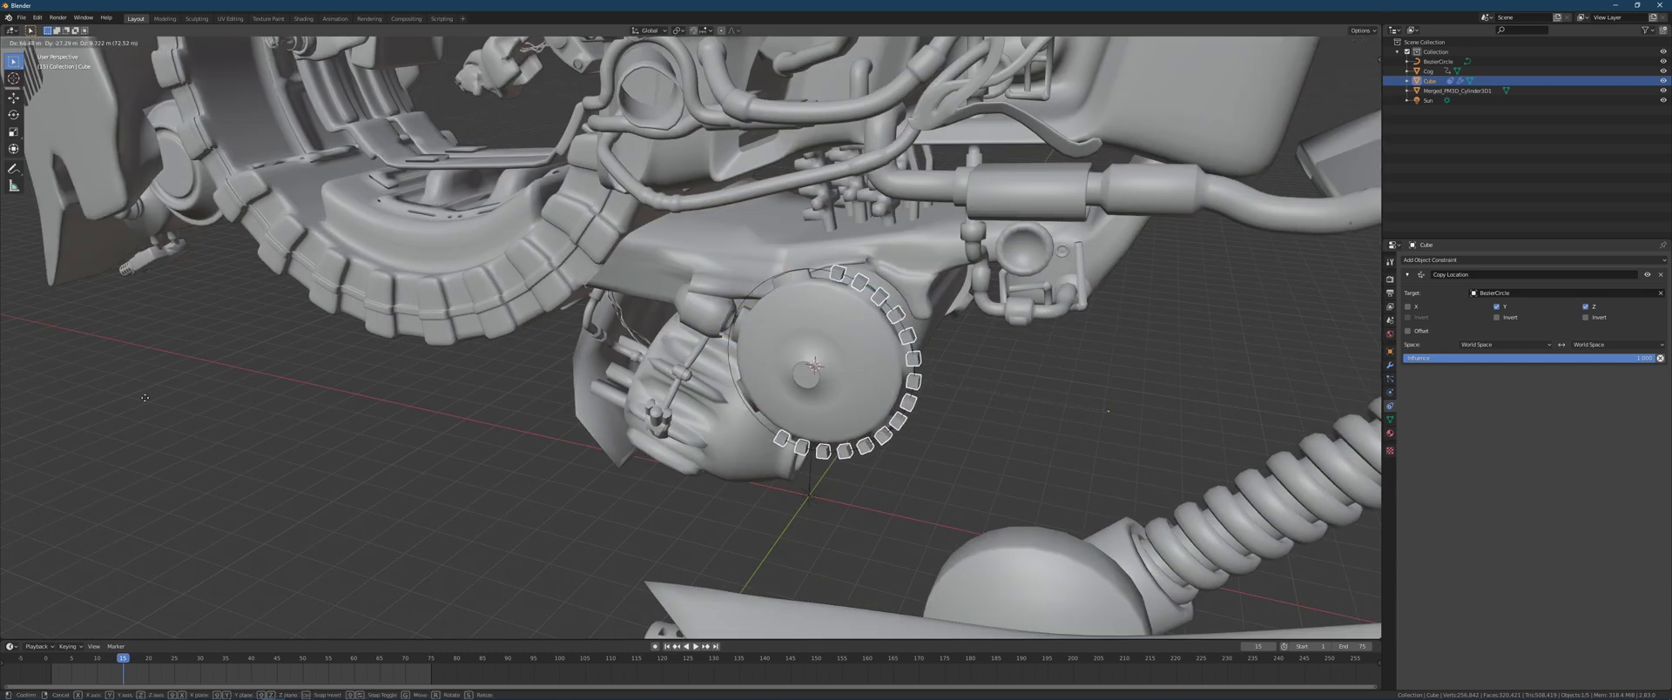
pyautogui.click(144, 398)
pyautogui.moveTo(1043, 416); pyautogui.dragTo(1250, 361, button='middle')
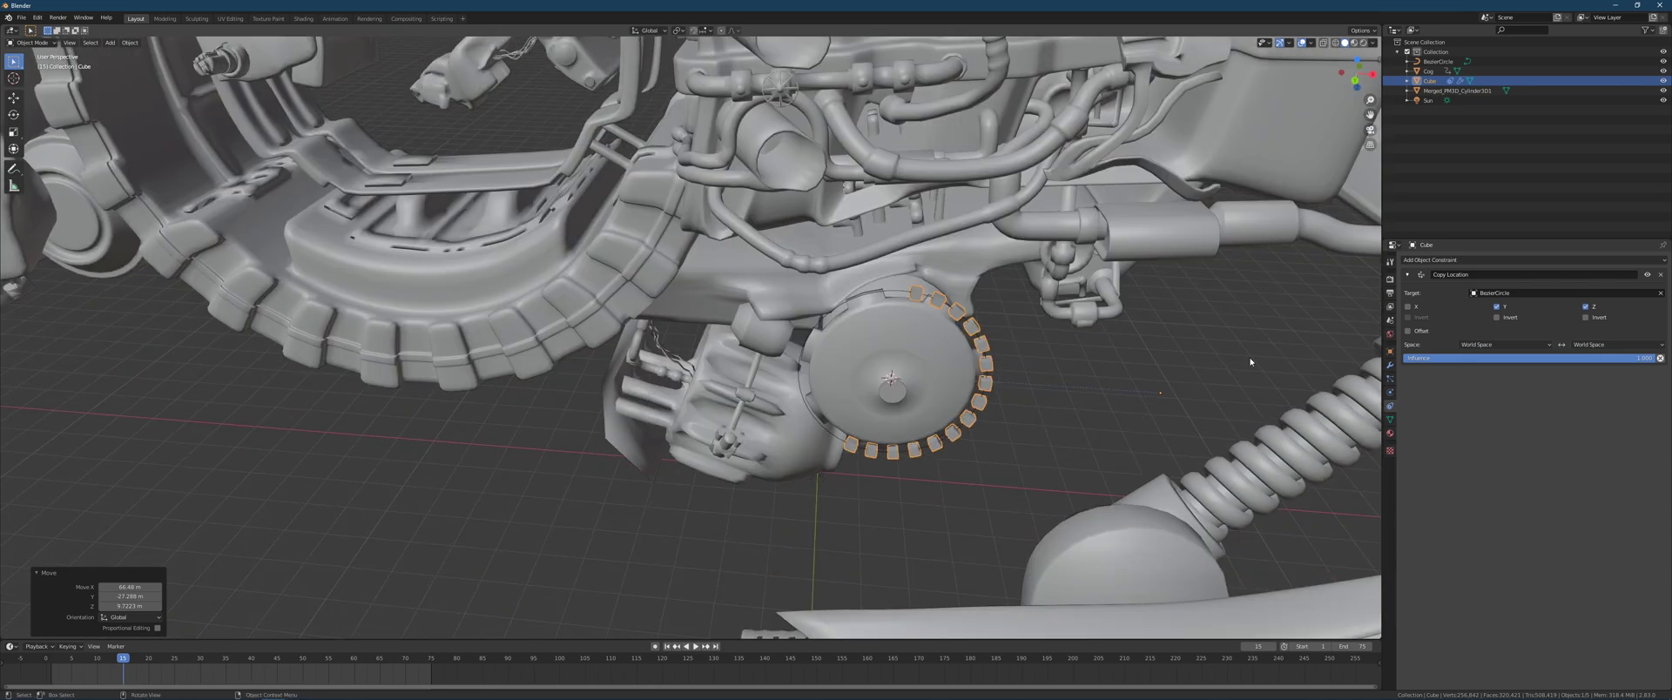
pyautogui.press('g')
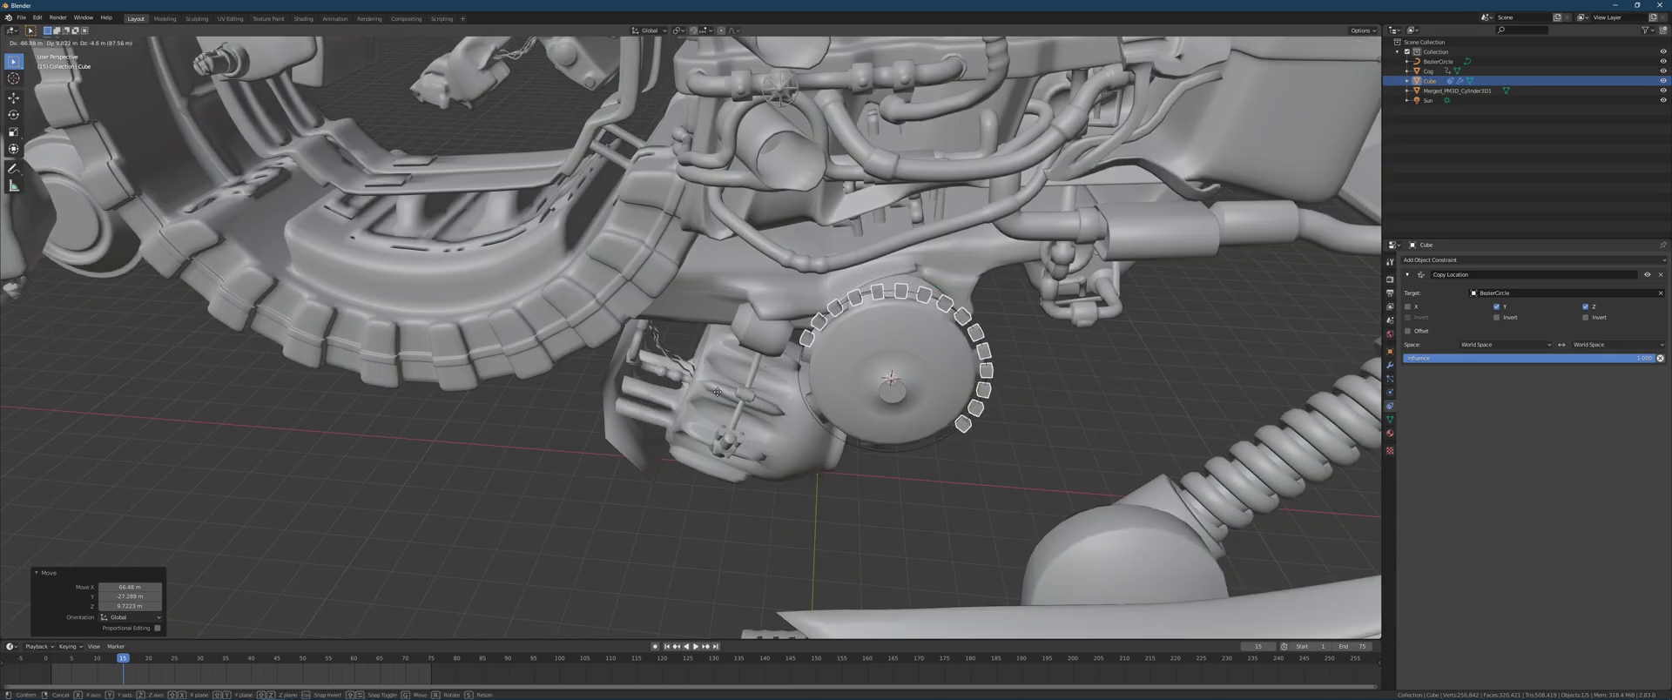
pyautogui.rightClick(1000, 406)
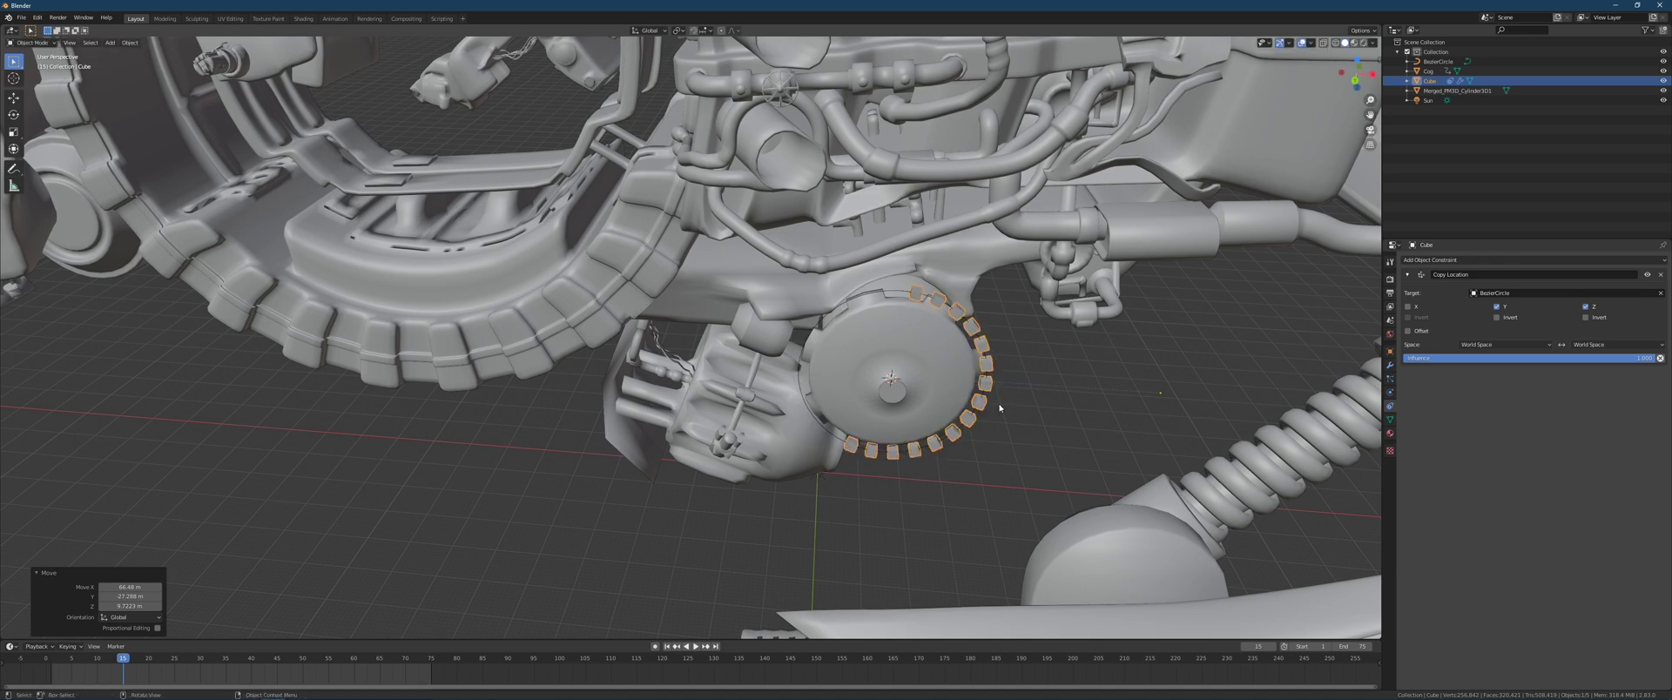
# Raise the Array modifier's count until the cube copies fill the whole rim of the disc, trimming any surplus.
pyautogui.moveTo(1000, 406); pyautogui.dragTo(1048, 350, button='middle')
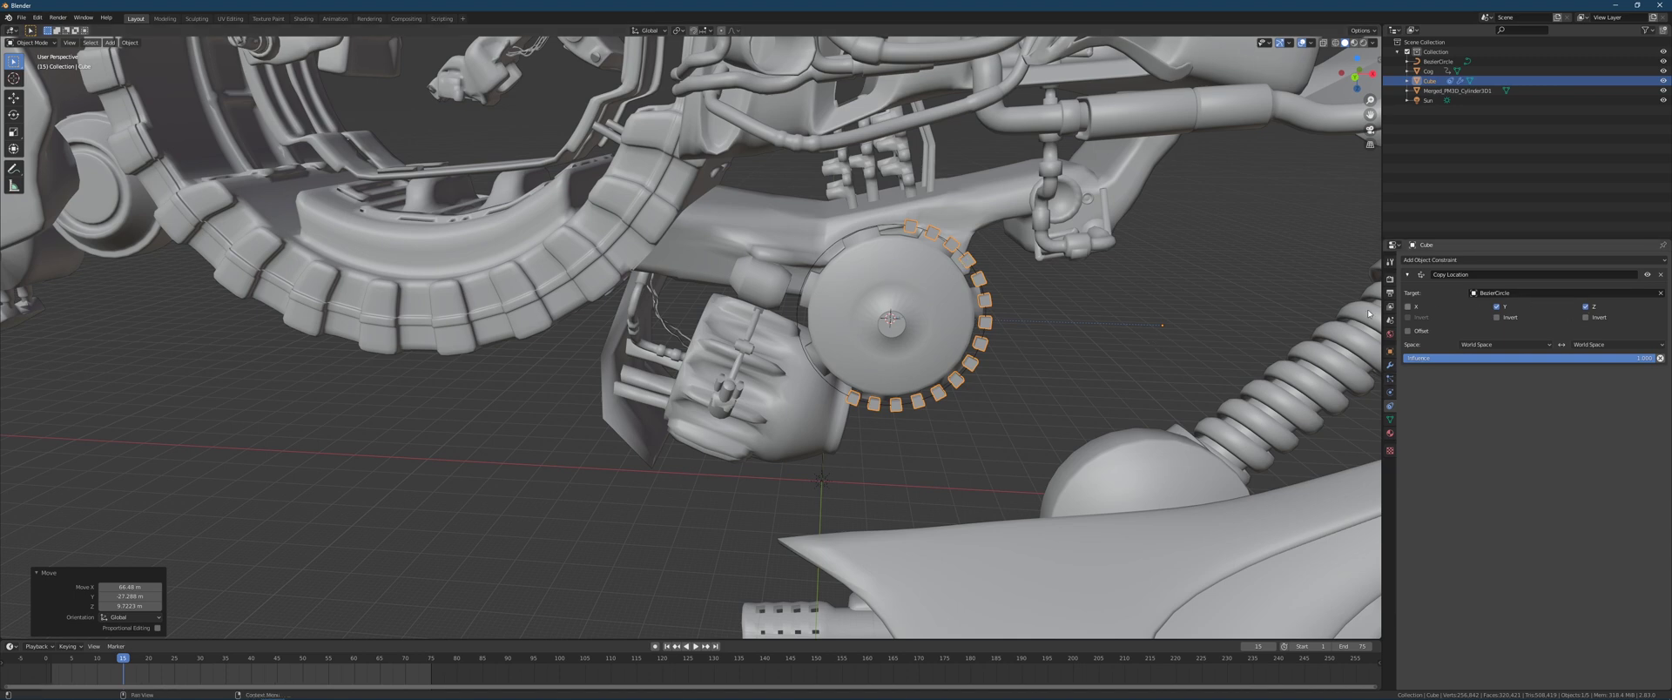
pyautogui.click(1391, 366)
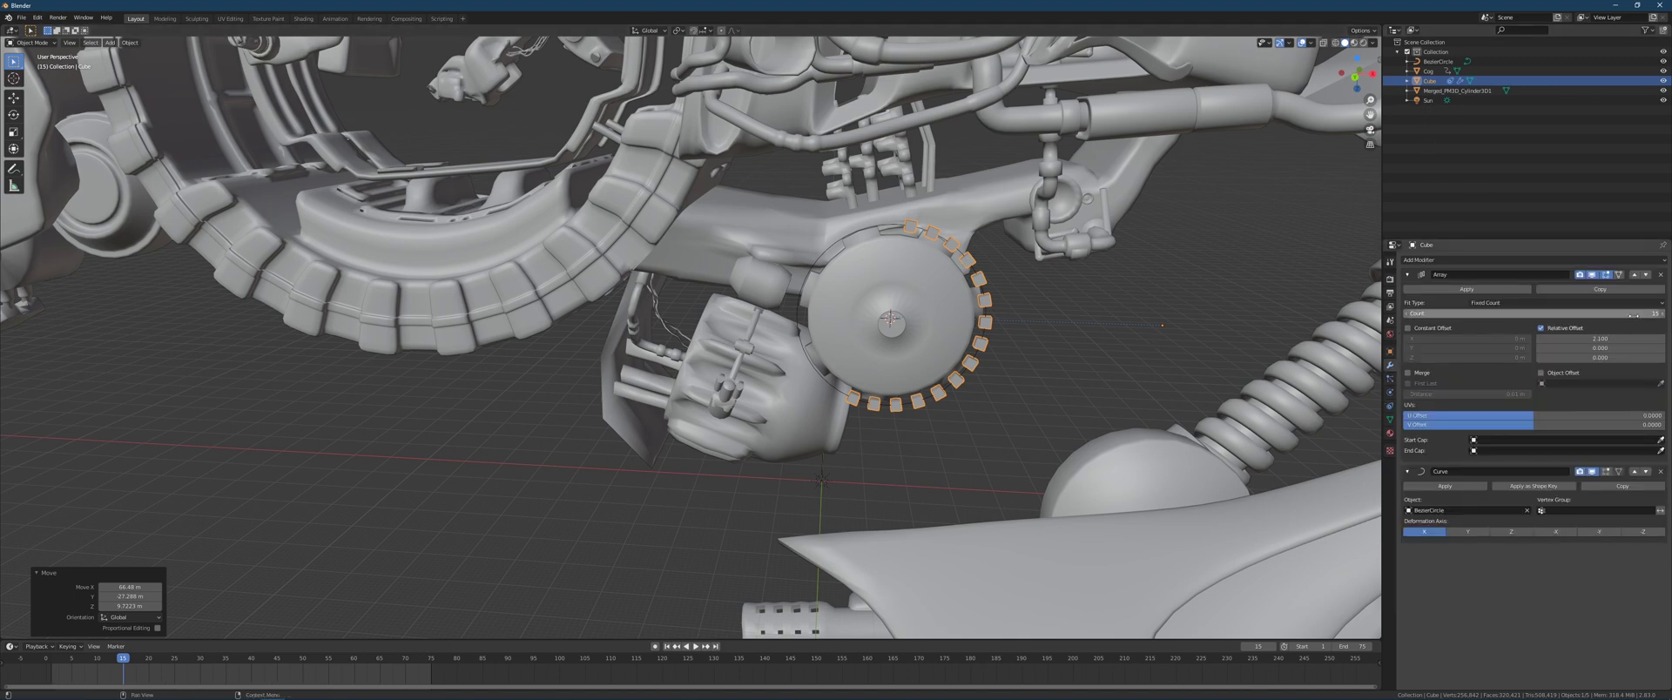
pyautogui.click(1660, 314)
pyautogui.click(1659, 313)
pyautogui.click(1660, 313)
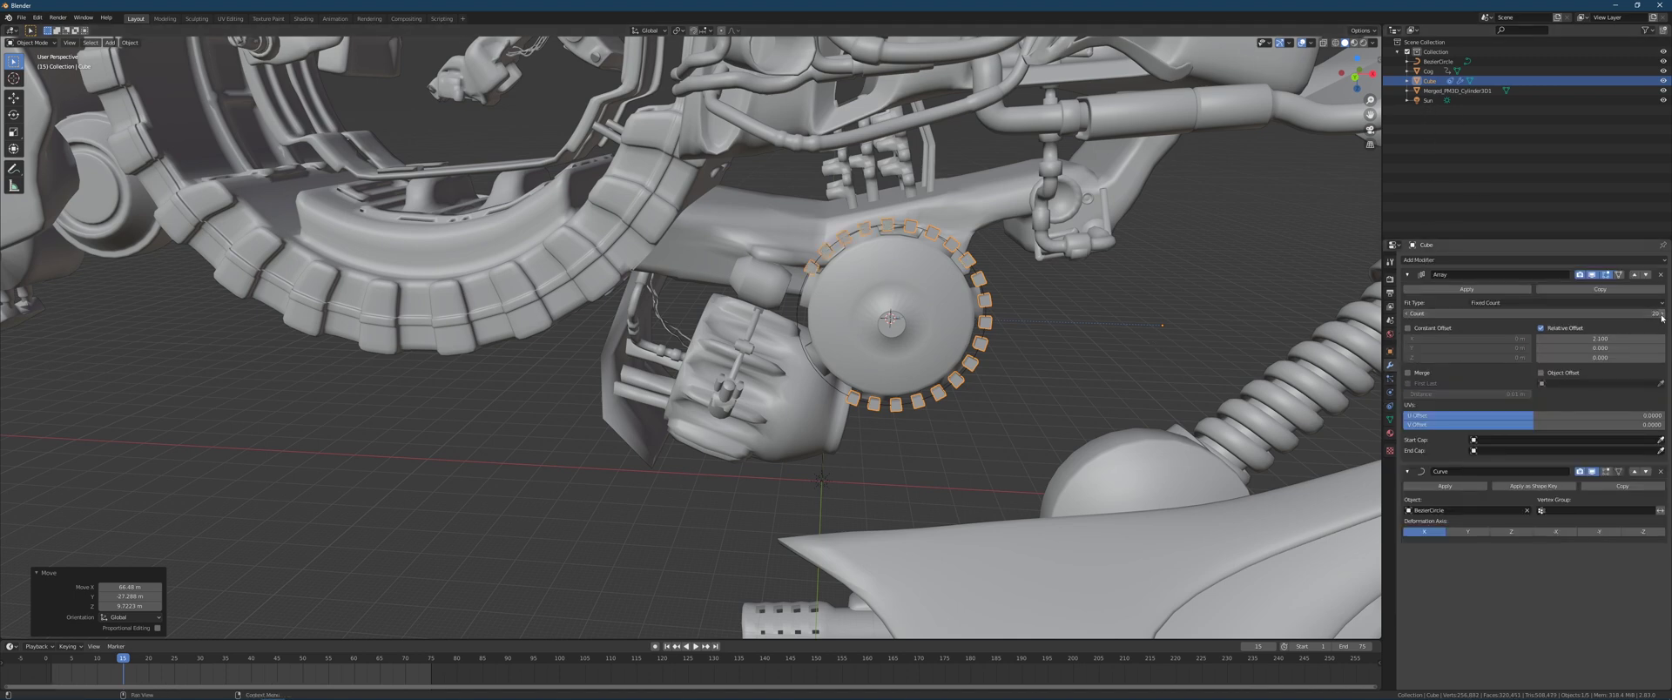
pyautogui.click(1660, 313)
pyautogui.click(1659, 314)
pyautogui.click(1660, 313)
pyautogui.click(1660, 313)
pyautogui.click(1659, 313)
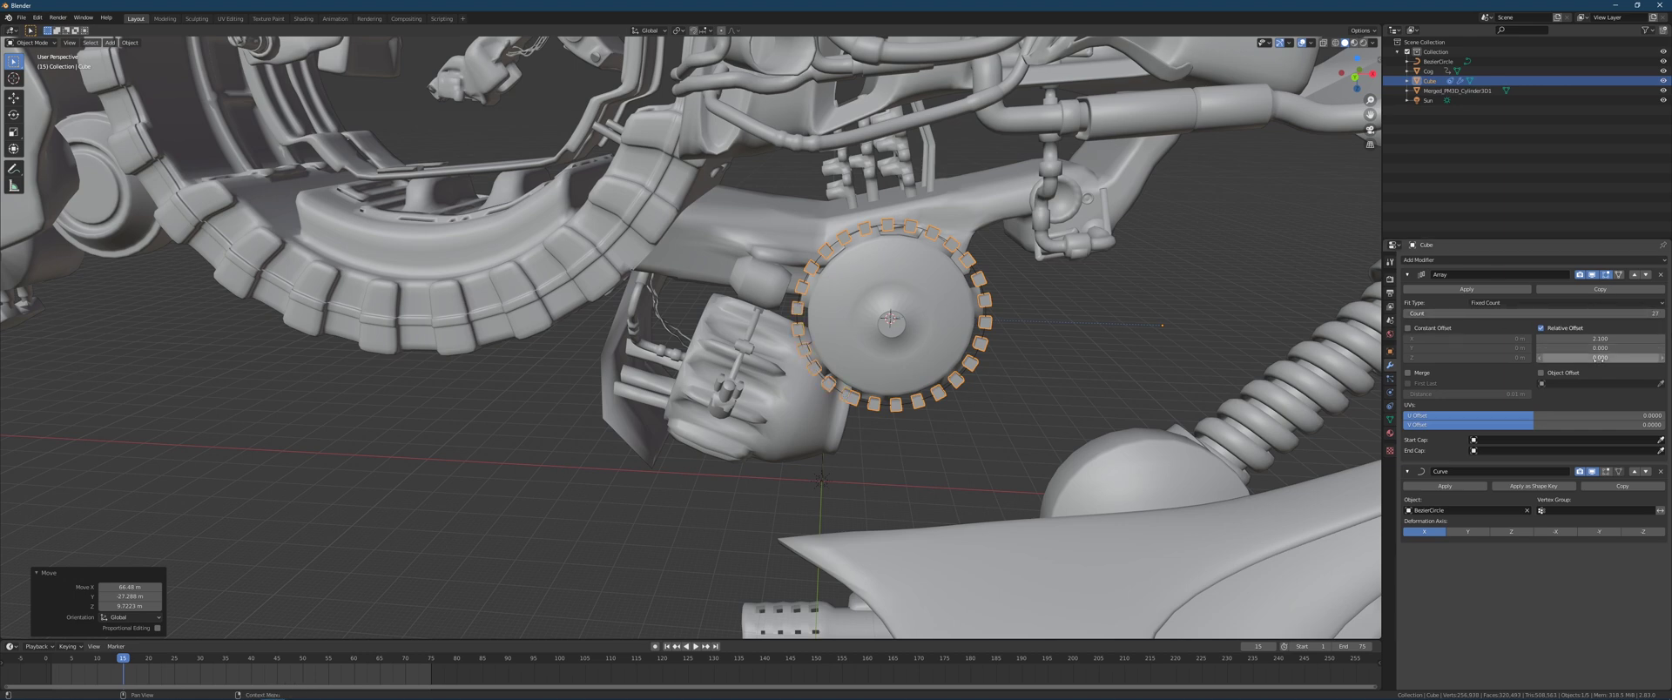
pyautogui.click(1409, 314)
# Set the Array modifier's relative X offset to 2.15 to even out the spacing of the copies.
pyautogui.moveTo(1132, 366); pyautogui.dragTo(1130, 338, button='middle')
pyautogui.scroll(1, 1131, 338)
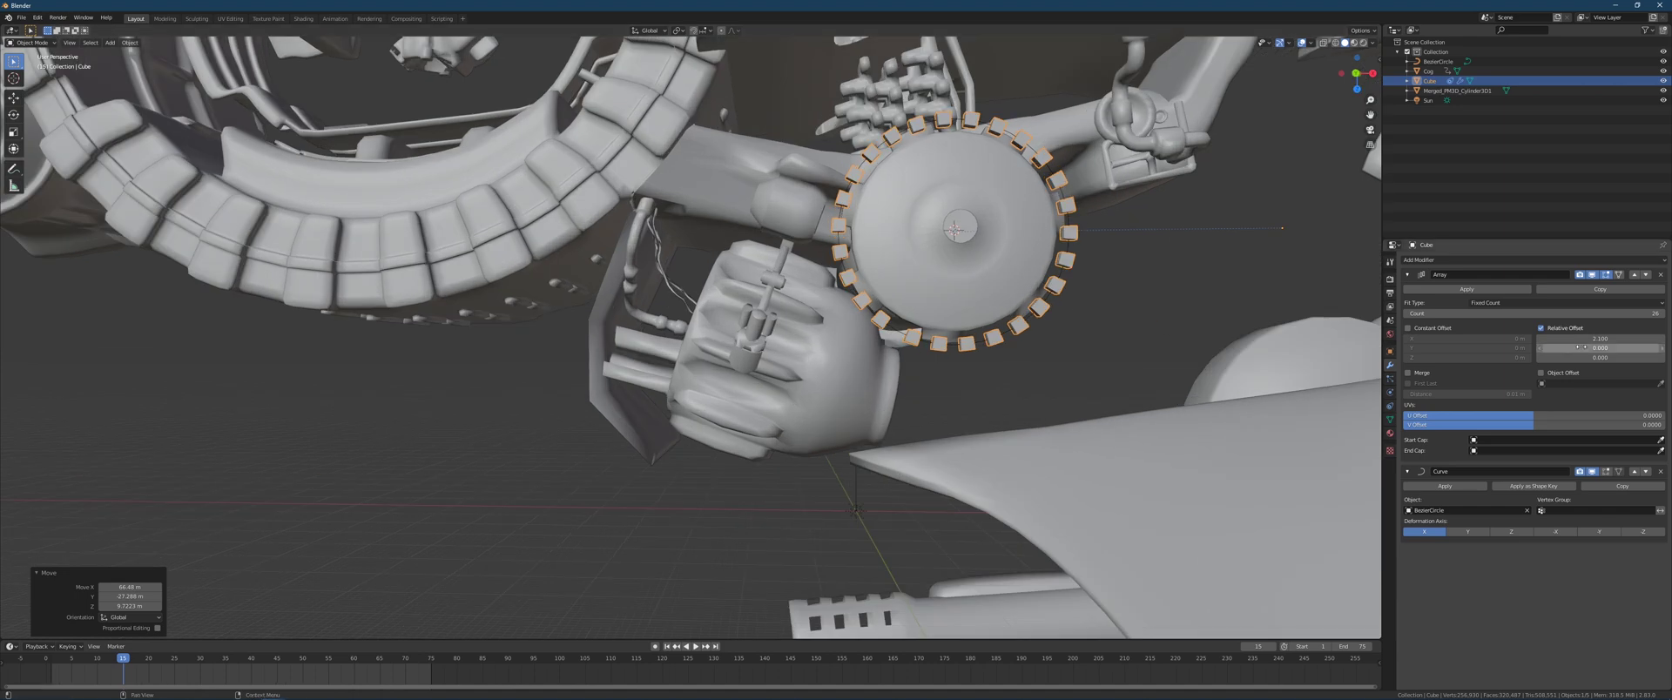
pyautogui.click(1656, 338)
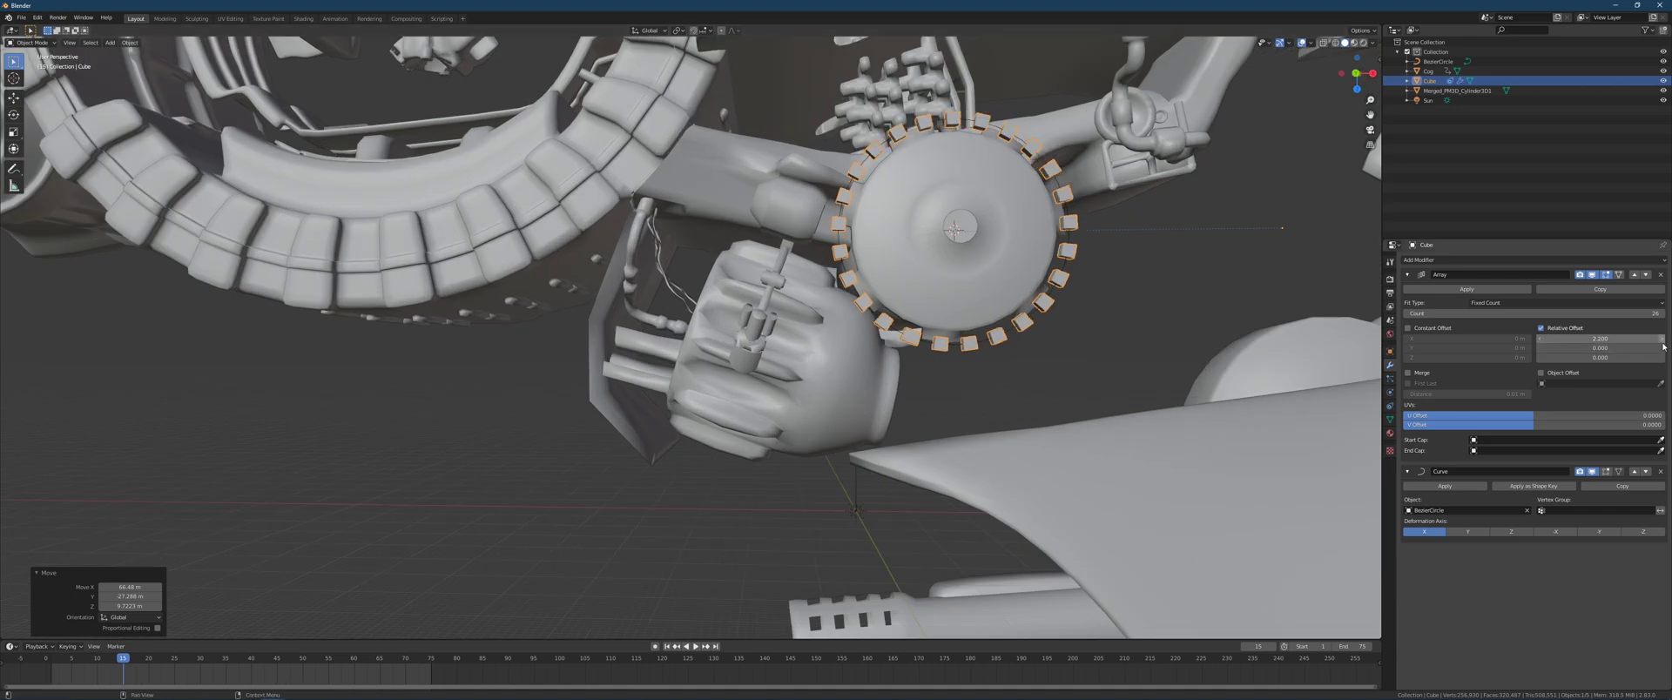
pyautogui.moveTo(1219, 349); pyautogui.dragTo(1200, 369, button='middle')
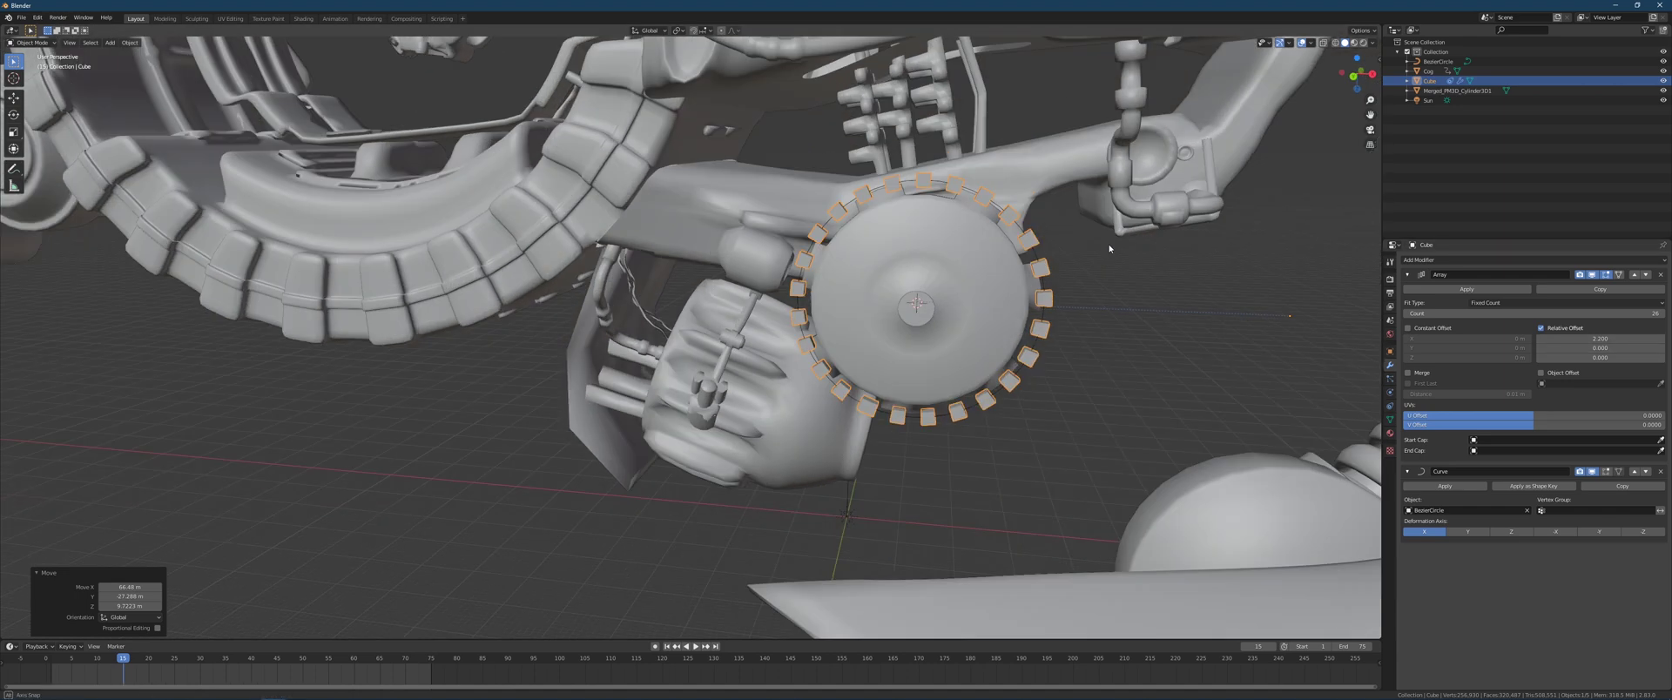
pyautogui.click(1613, 340)
pyautogui.write('2.15')
pyautogui.press('Return')
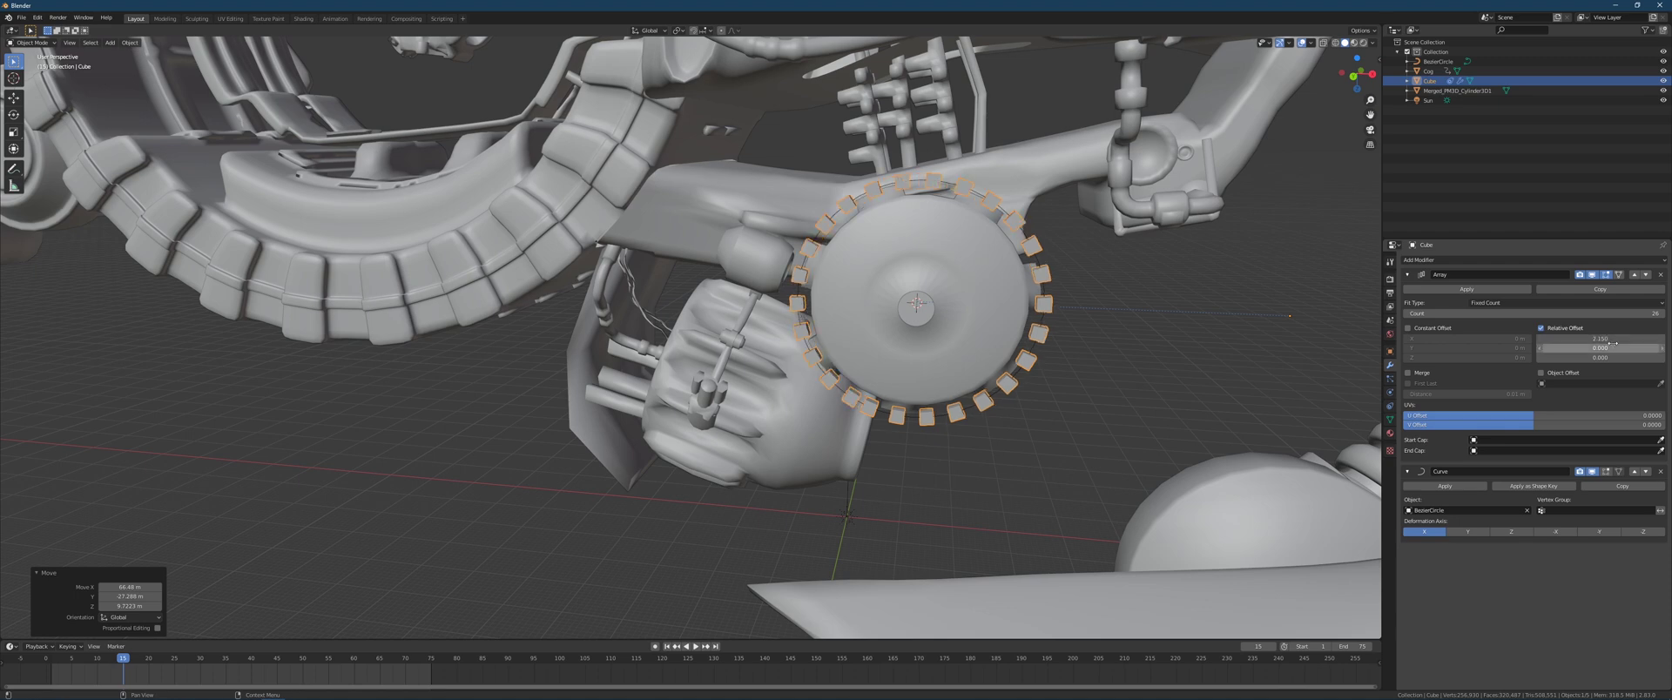
# Test moving the cube to examine how the closed ring of copies runs around the disc.
pyautogui.moveTo(1141, 284)
pyautogui.mouseDown(button='middle')
pyautogui.moveTo(1078, 272)
pyautogui.moveTo(1115, 292)
pyautogui.mouseUp(button='middle')
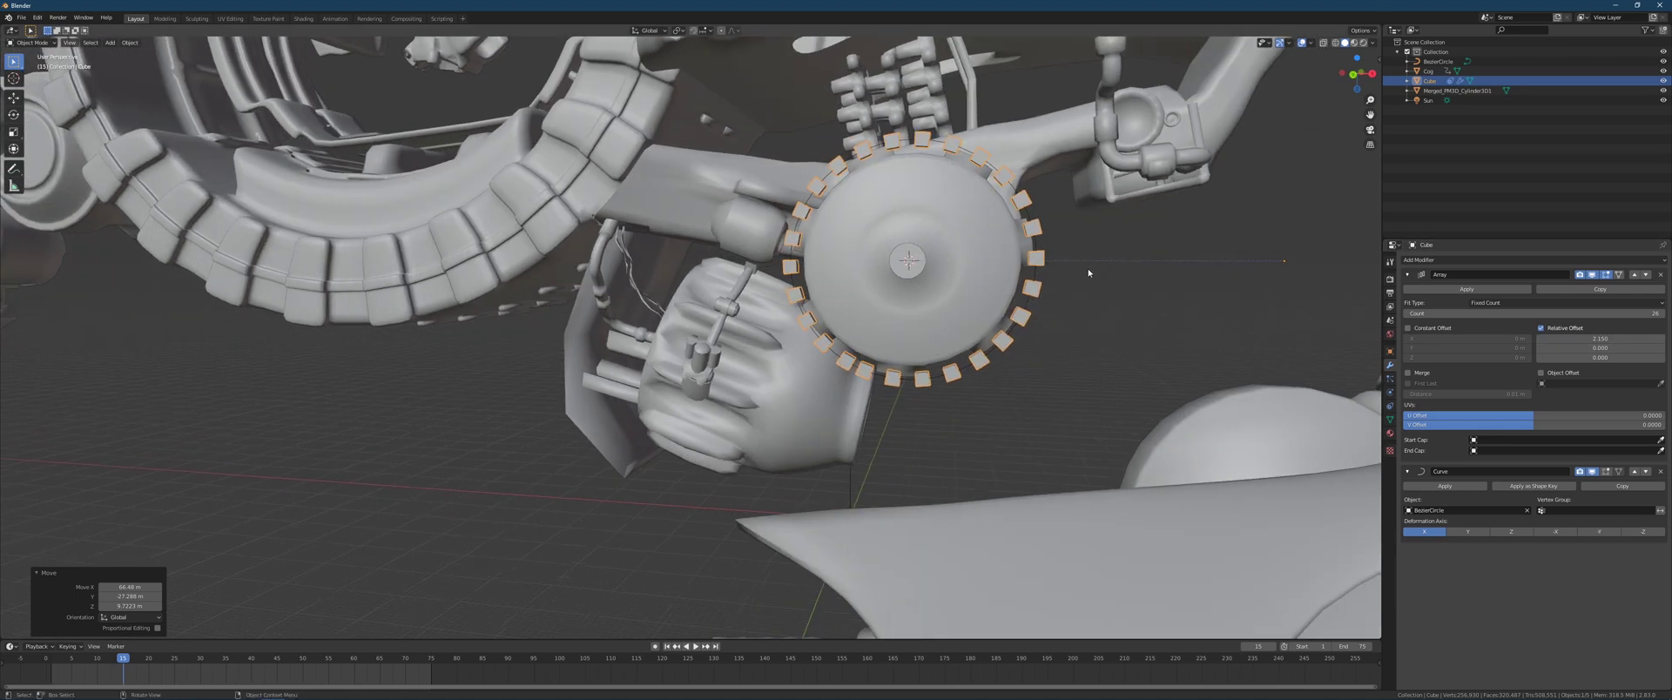
pyautogui.press('g')
pyautogui.rightClick(1025, 293)
pyautogui.press('g')
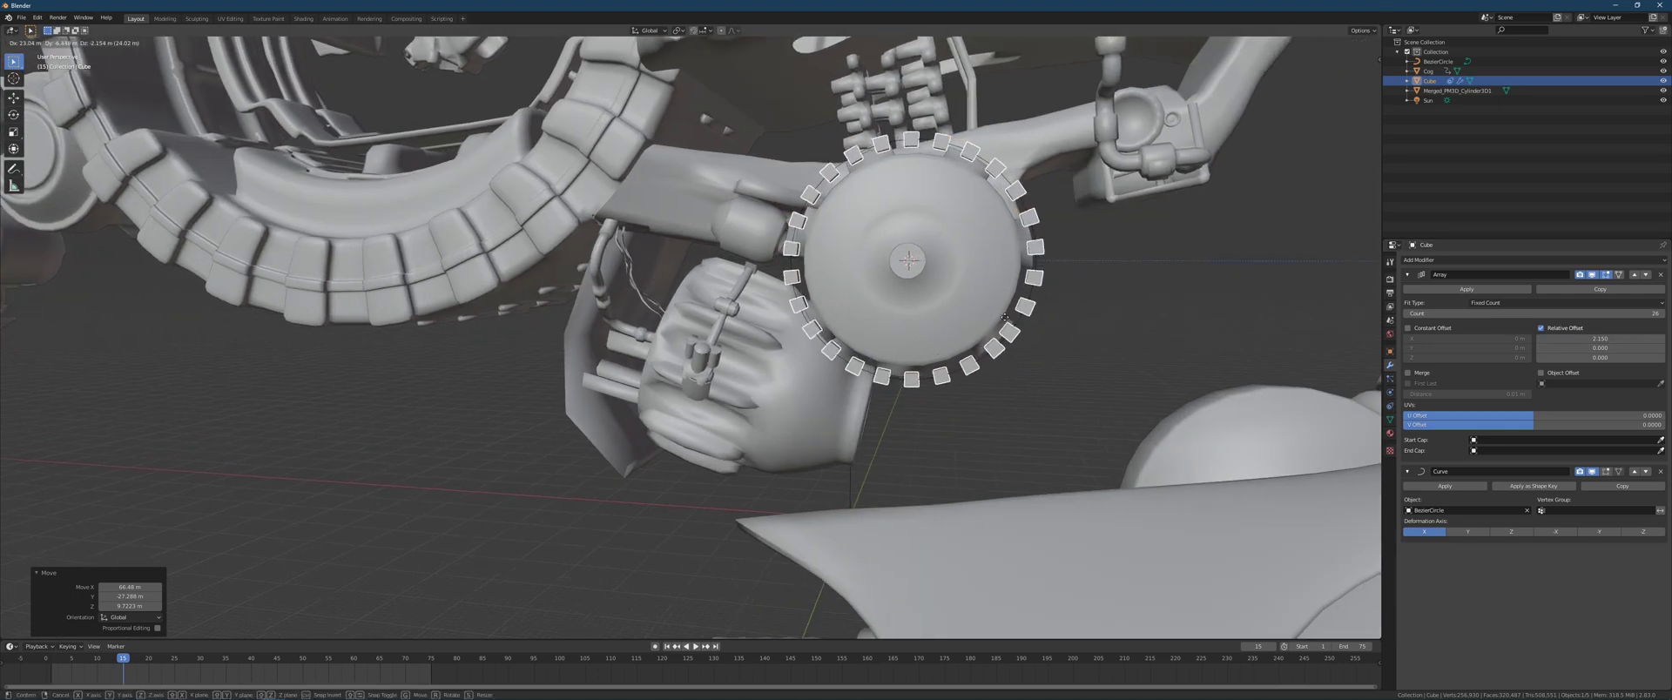
pyautogui.rightClick(706, 298)
pyautogui.moveTo(705, 300); pyautogui.dragTo(944, 307, button='middle')
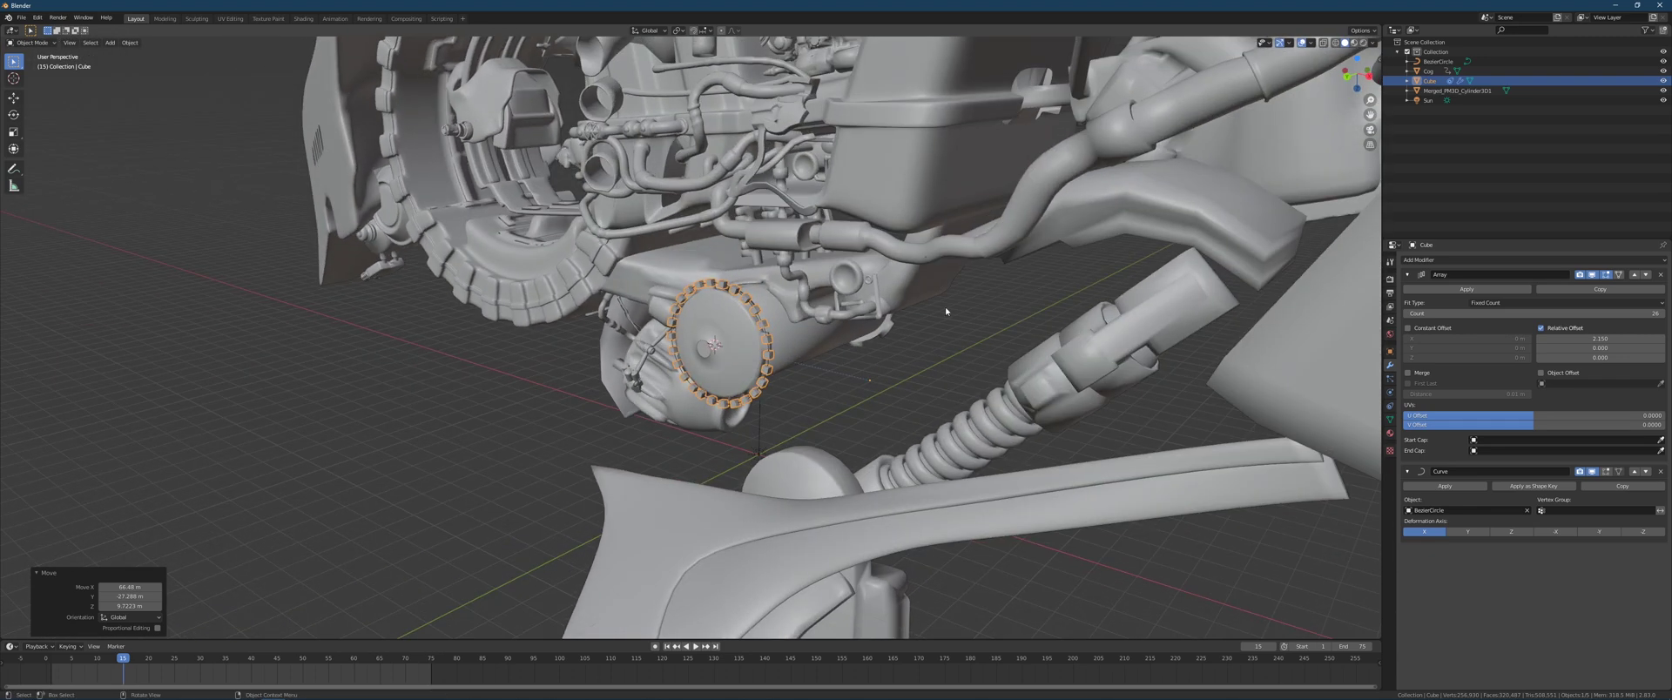
# Change the Array modifier's fit type to Fit Curve and choose BezierCircle as its curve.
pyautogui.click(1389, 406)
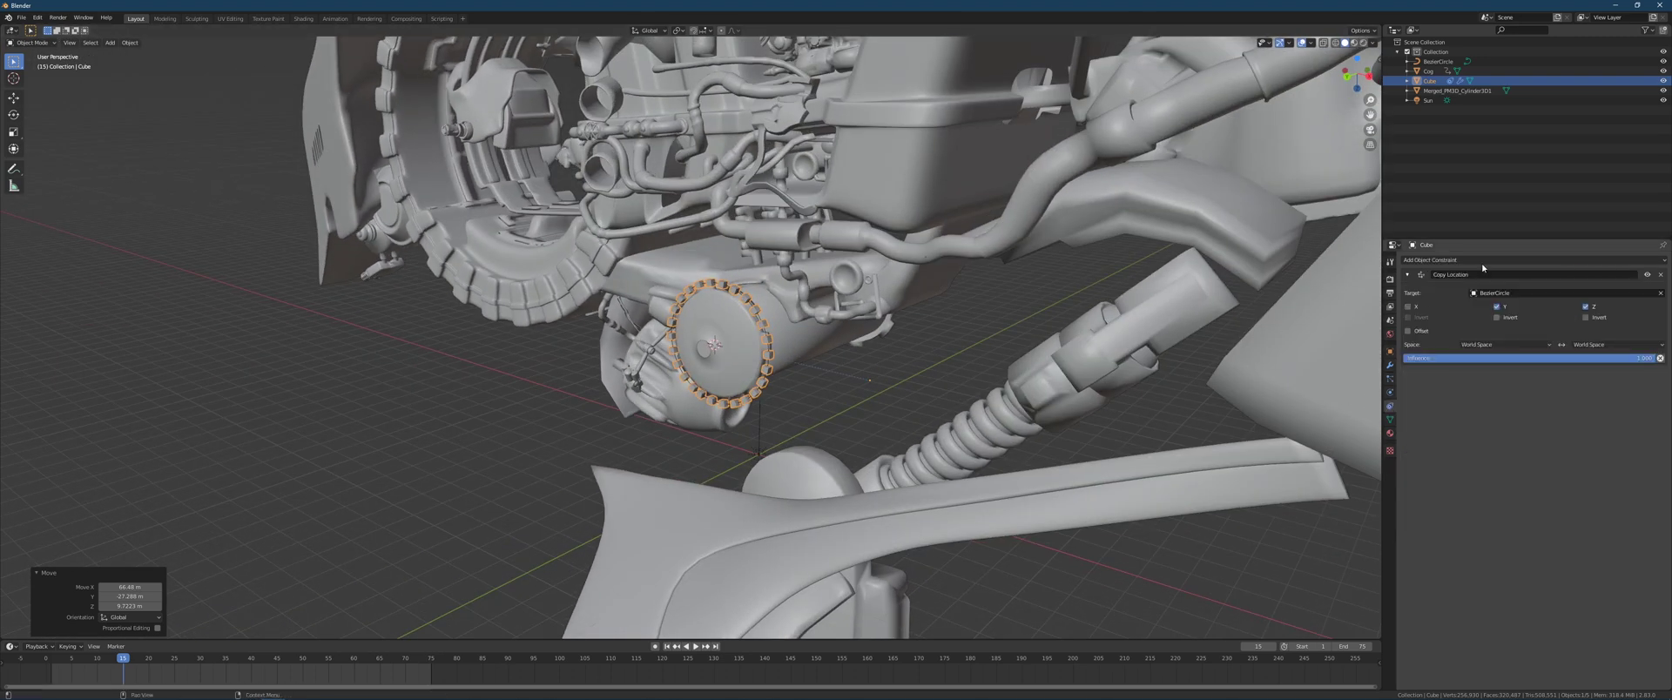
pyautogui.click(1389, 364)
pyautogui.moveTo(701, 261); pyautogui.dragTo(844, 308, button='middle')
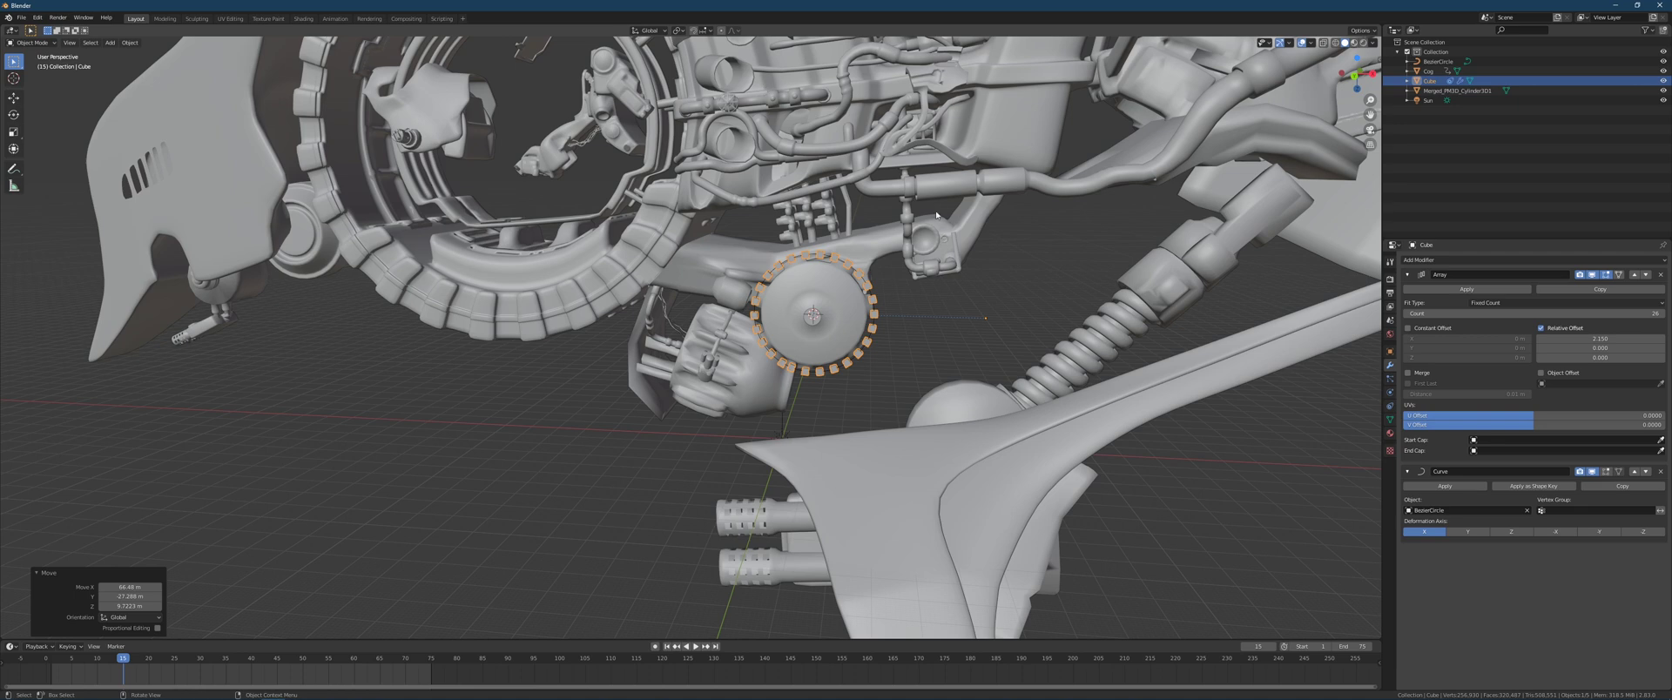
pyautogui.moveTo(916, 328); pyautogui.dragTo(975, 267, button='middle')
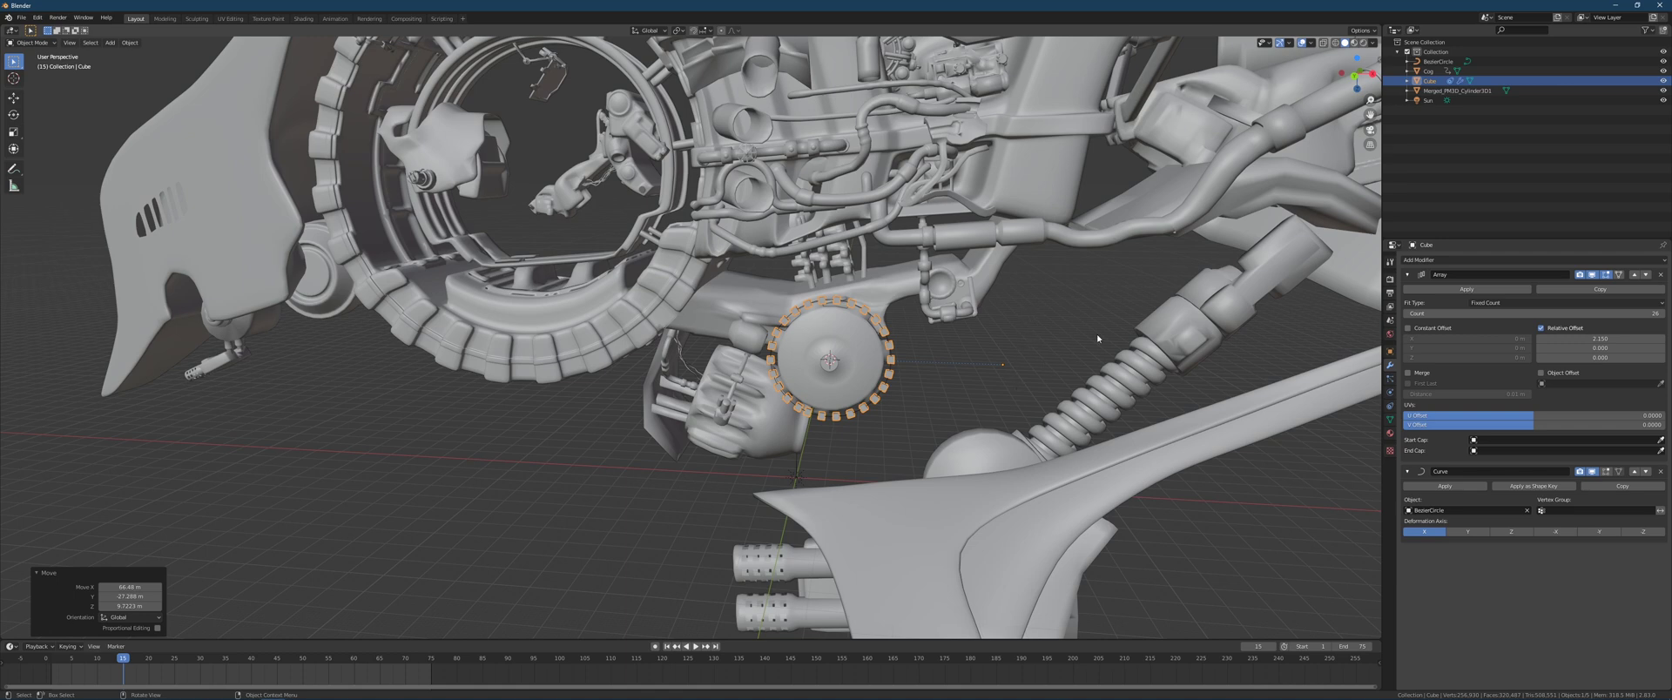
pyautogui.click(1480, 302)
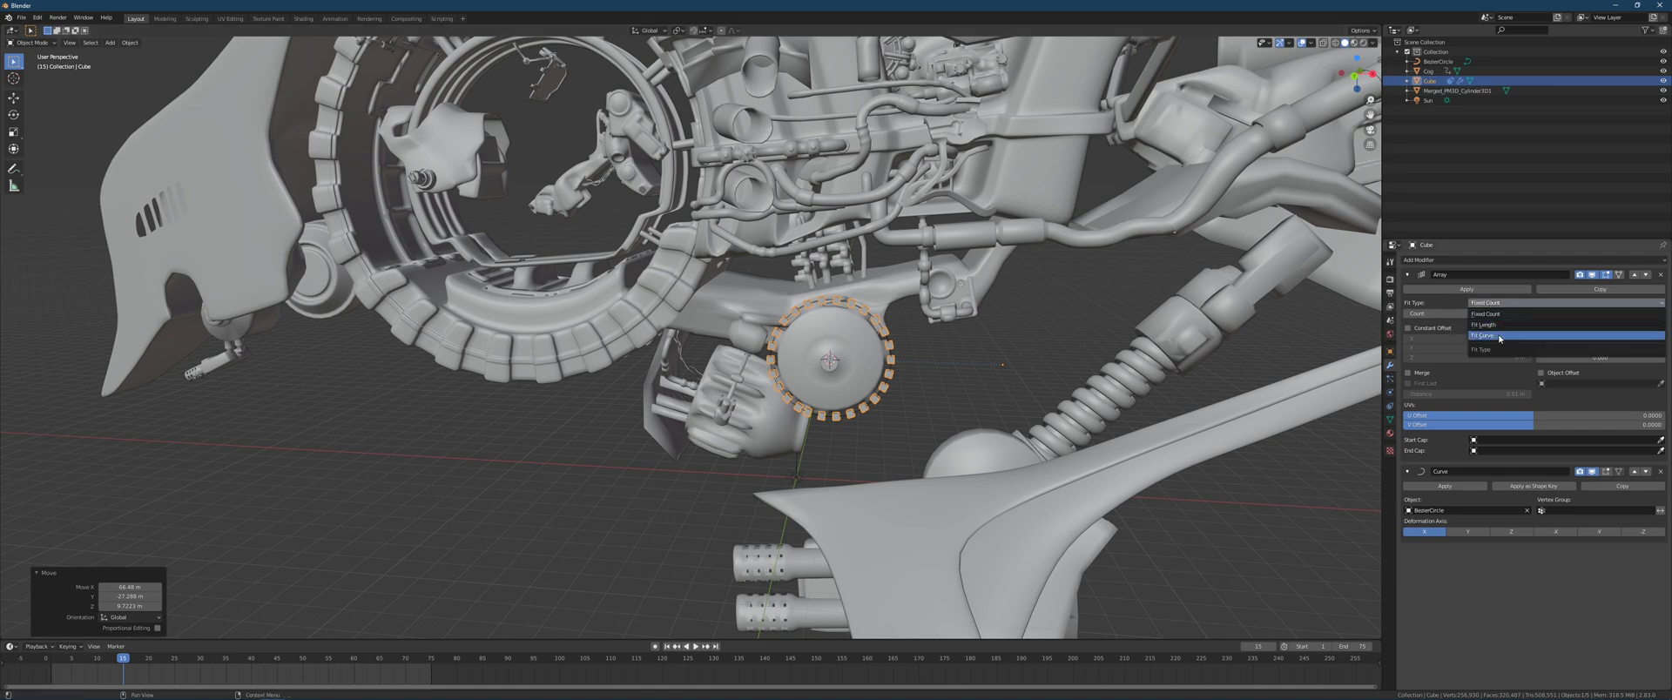
pyautogui.click(1506, 340)
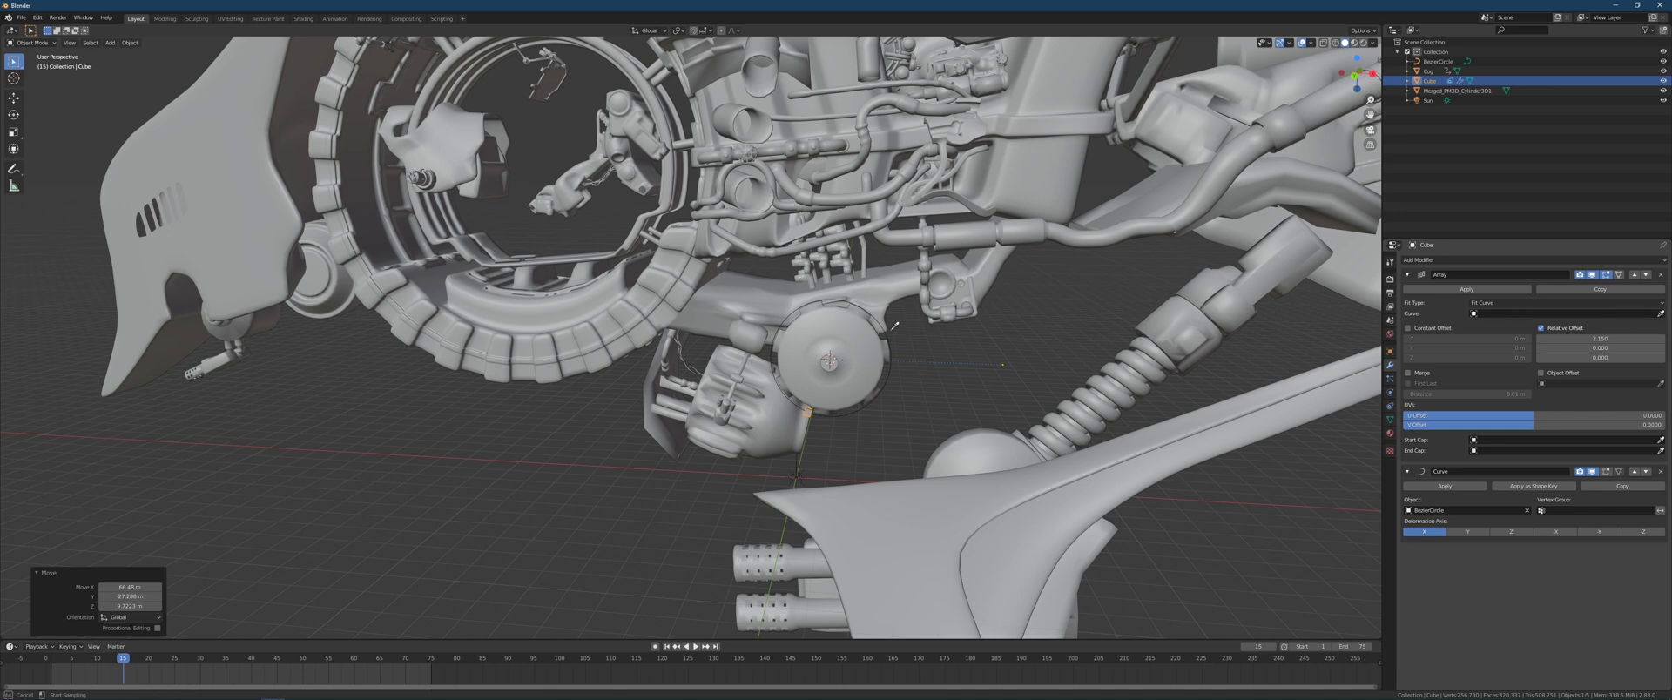
pyautogui.click(880, 358)
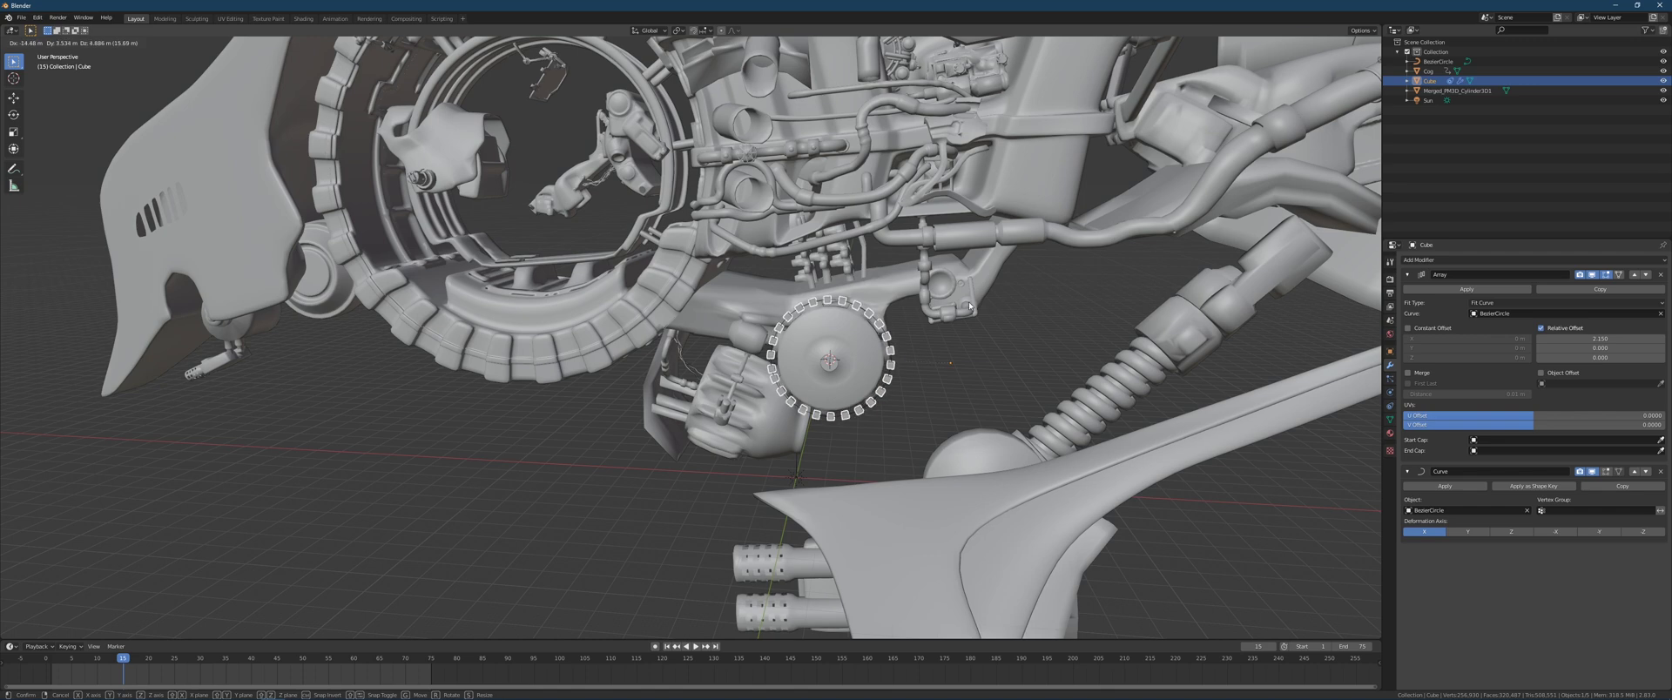
# In an X-ray back view, move the BezierCircle's uppermost control point up over the round part above the disc.
pyautogui.moveTo(1022, 246); pyautogui.dragTo(727, 393, button='middle')
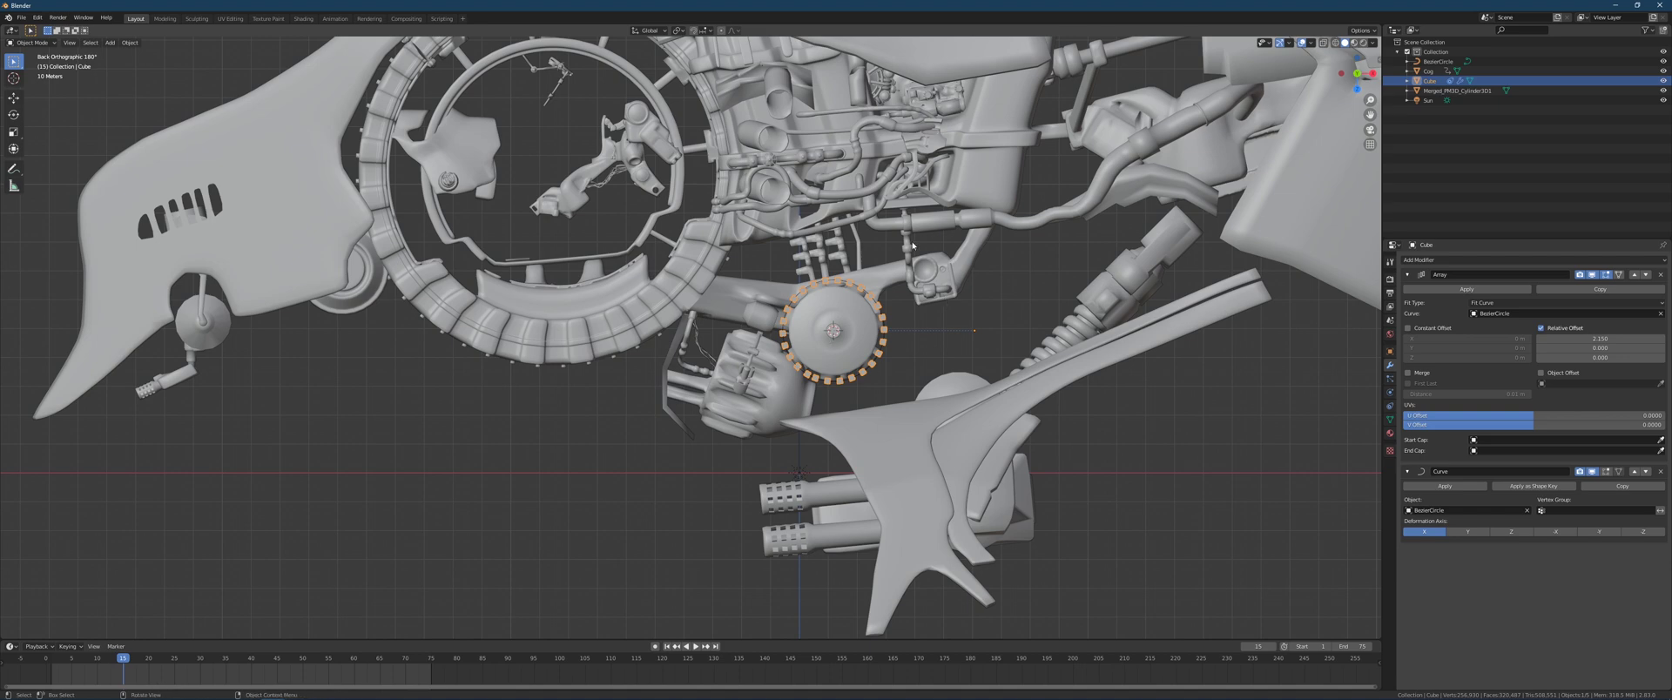
pyautogui.hotkey('alt', 'z')
pyautogui.keyDown('shift'); pyautogui.moveTo(913, 278); pyautogui.dragTo(921, 371, button='middle'); pyautogui.keyUp('shift')
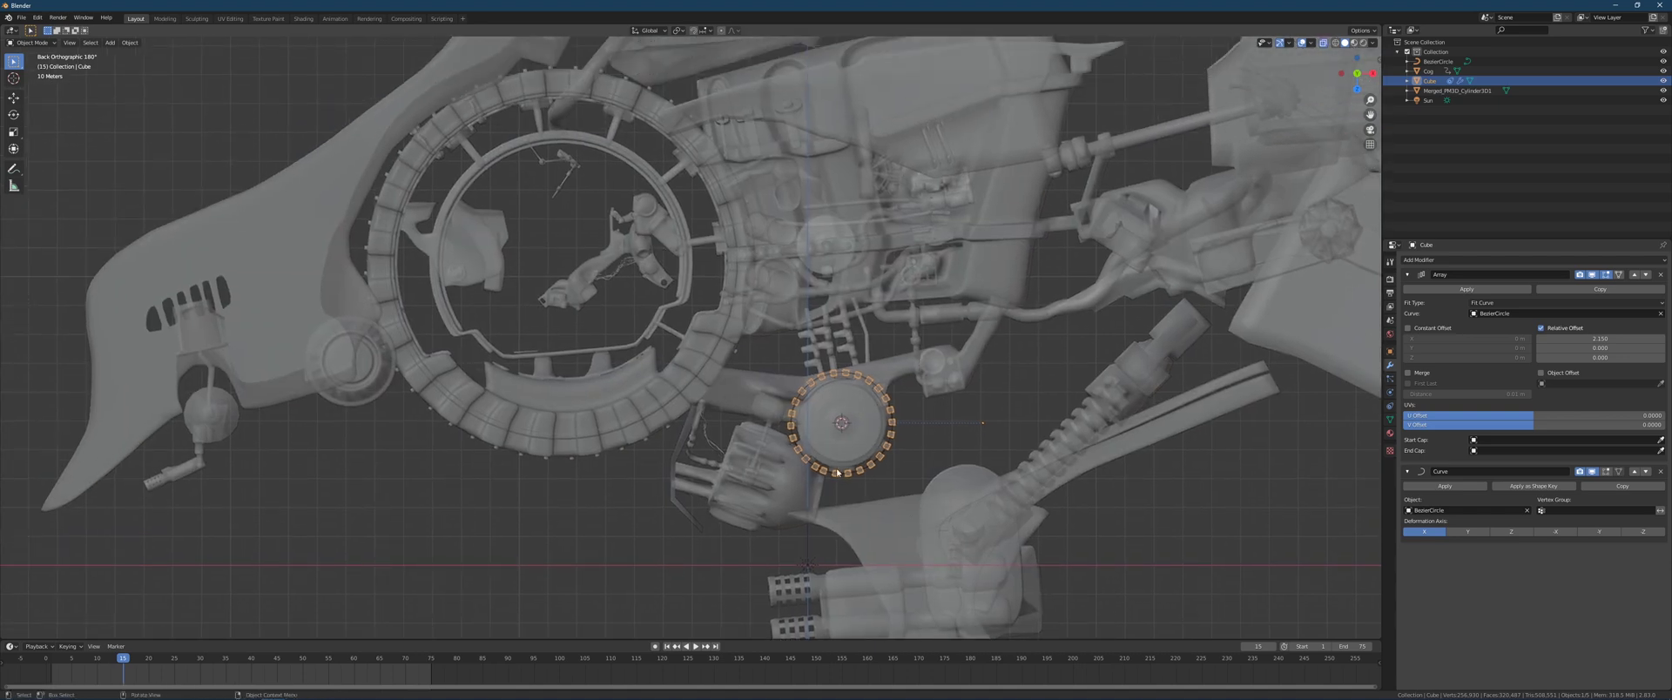
pyautogui.click(1439, 62)
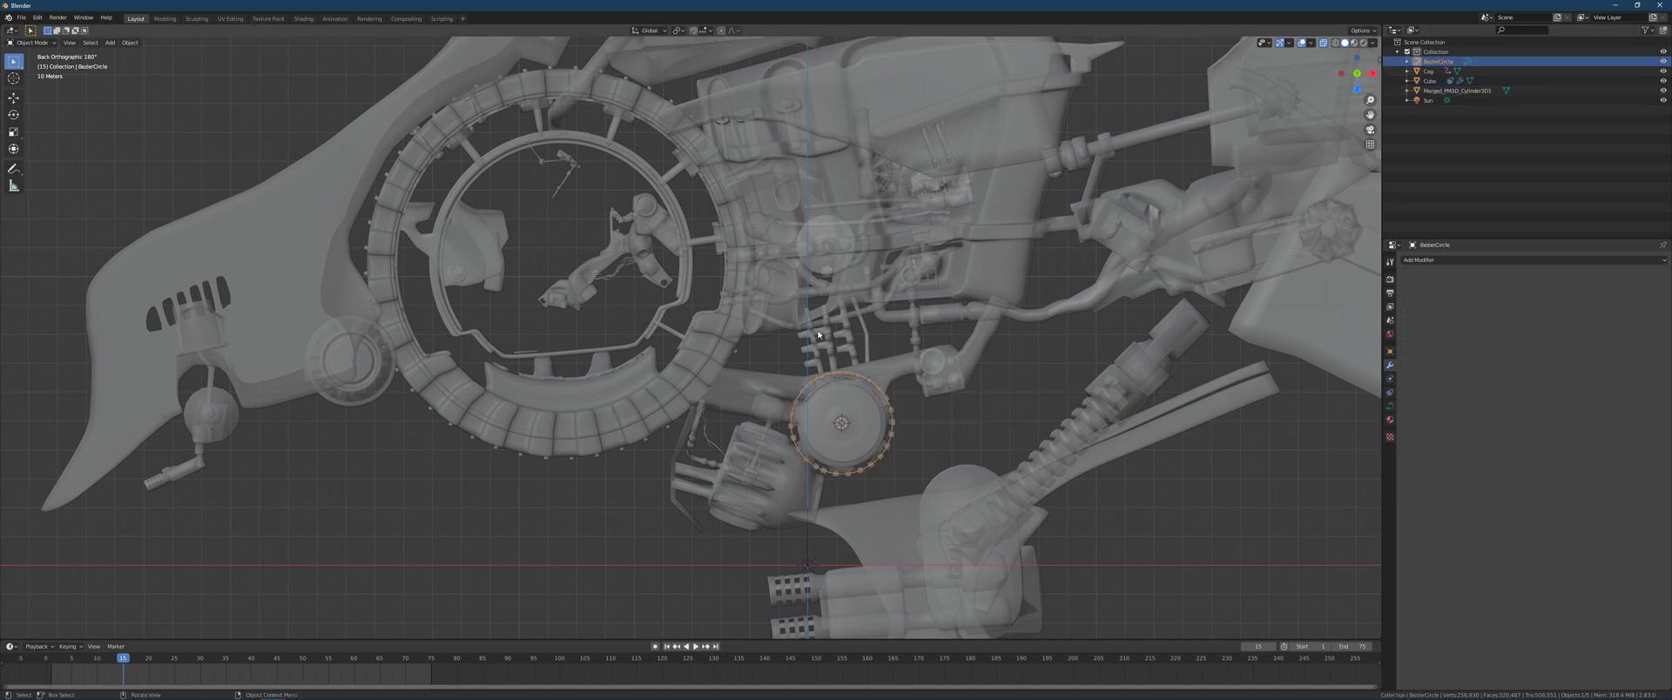
pyautogui.press('Tab')
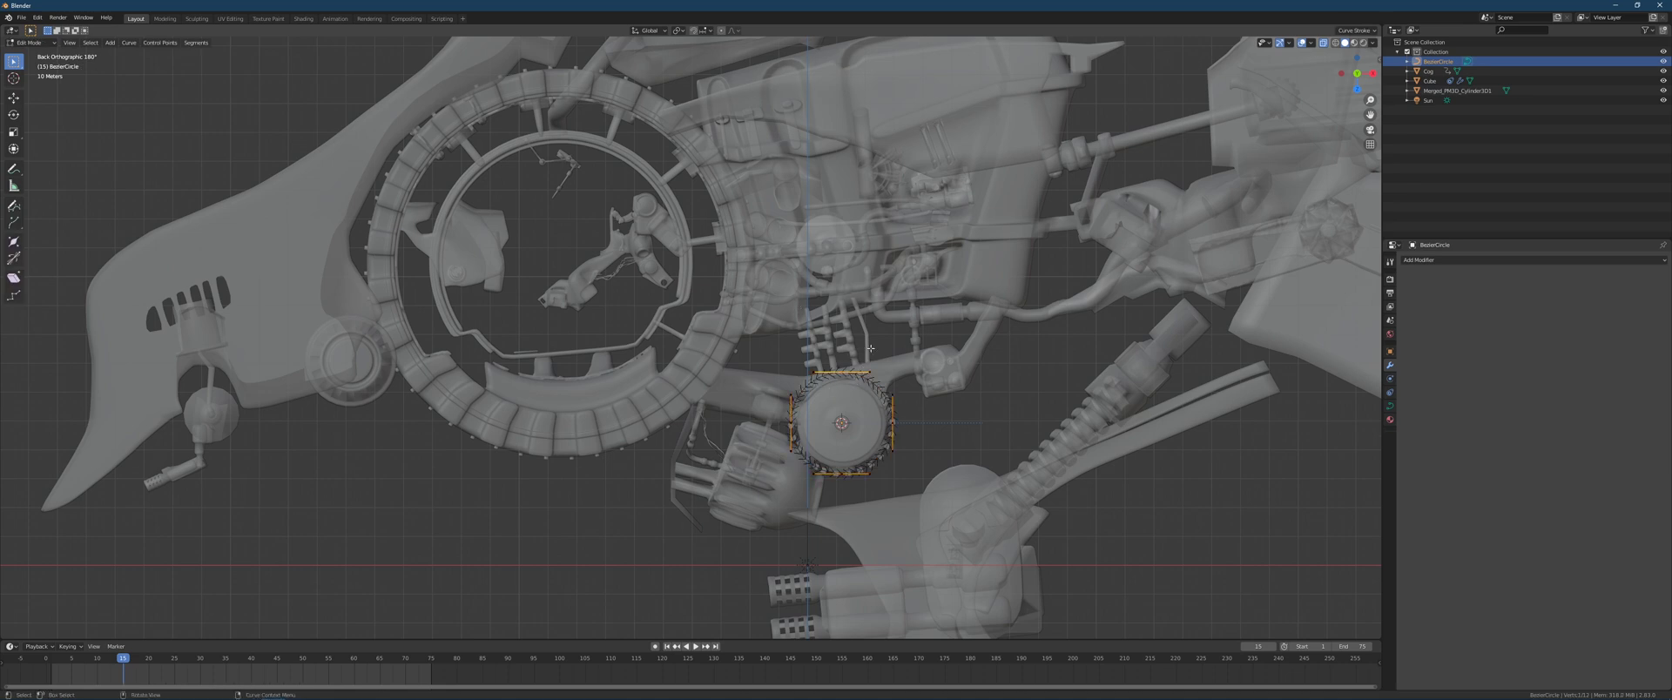
pyautogui.moveTo(871, 348); pyautogui.dragTo(803, 380)
pyautogui.press('g')
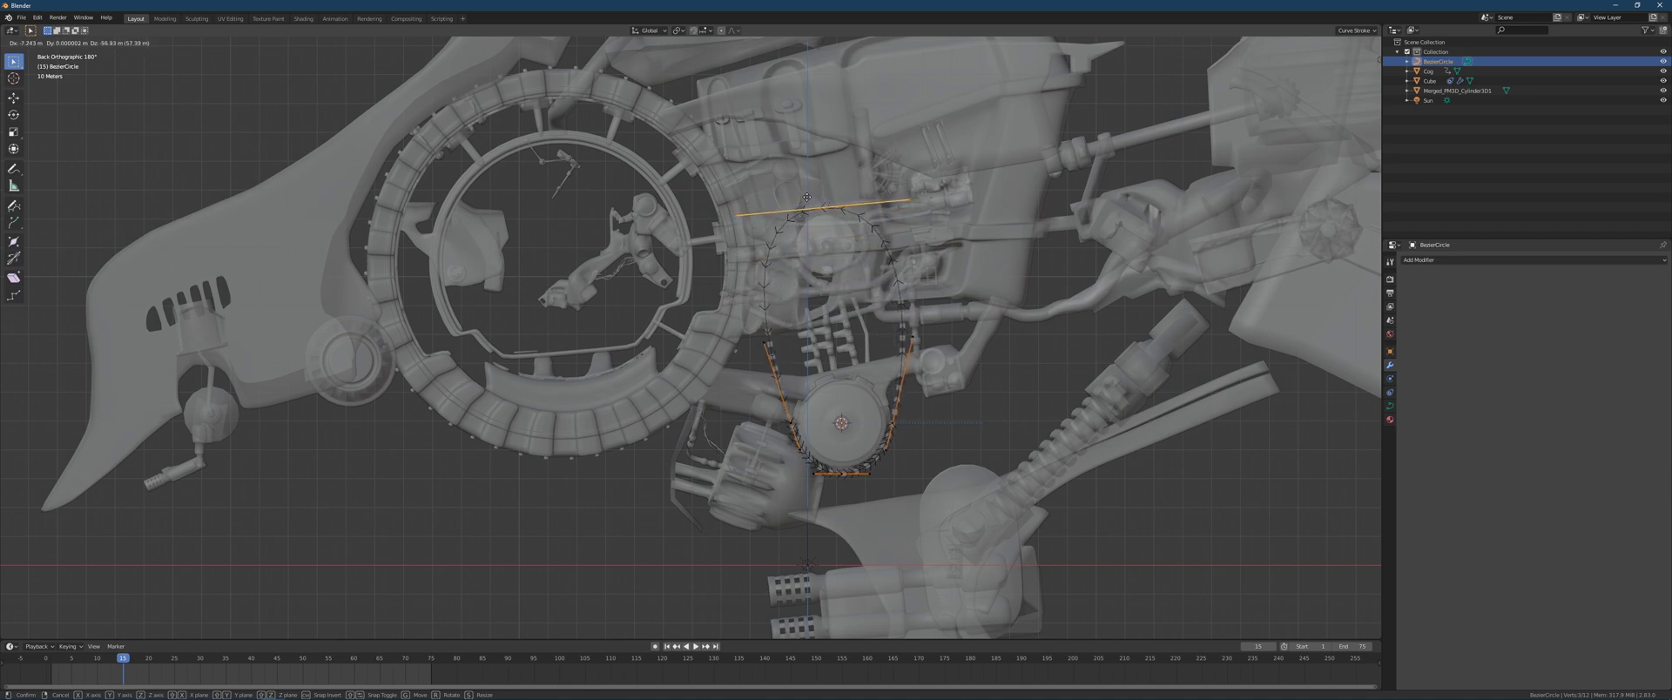
pyautogui.click(809, 201)
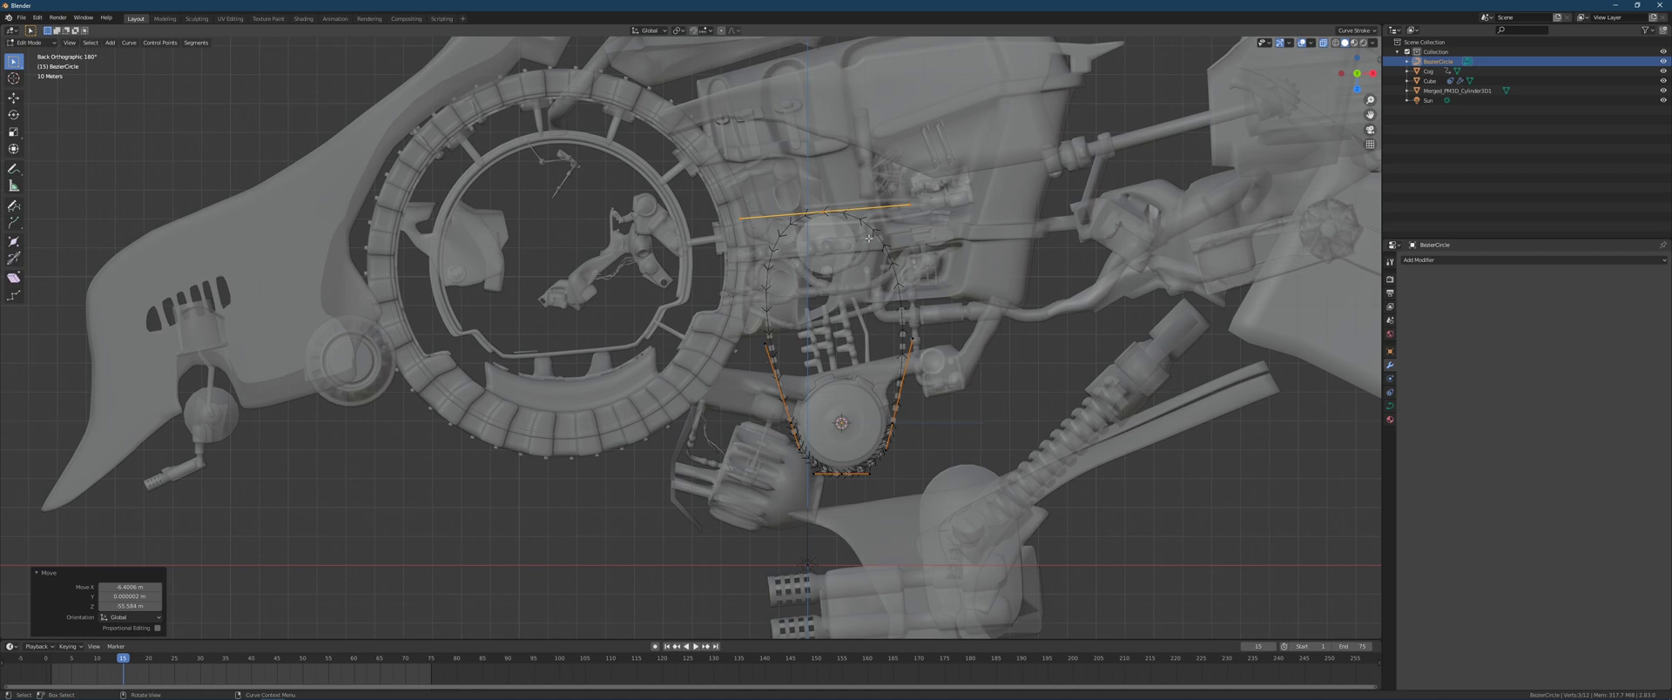
# Try to reposition a handle of the curve's uppermost control point.
pyautogui.click(912, 206)
pyautogui.press('g')
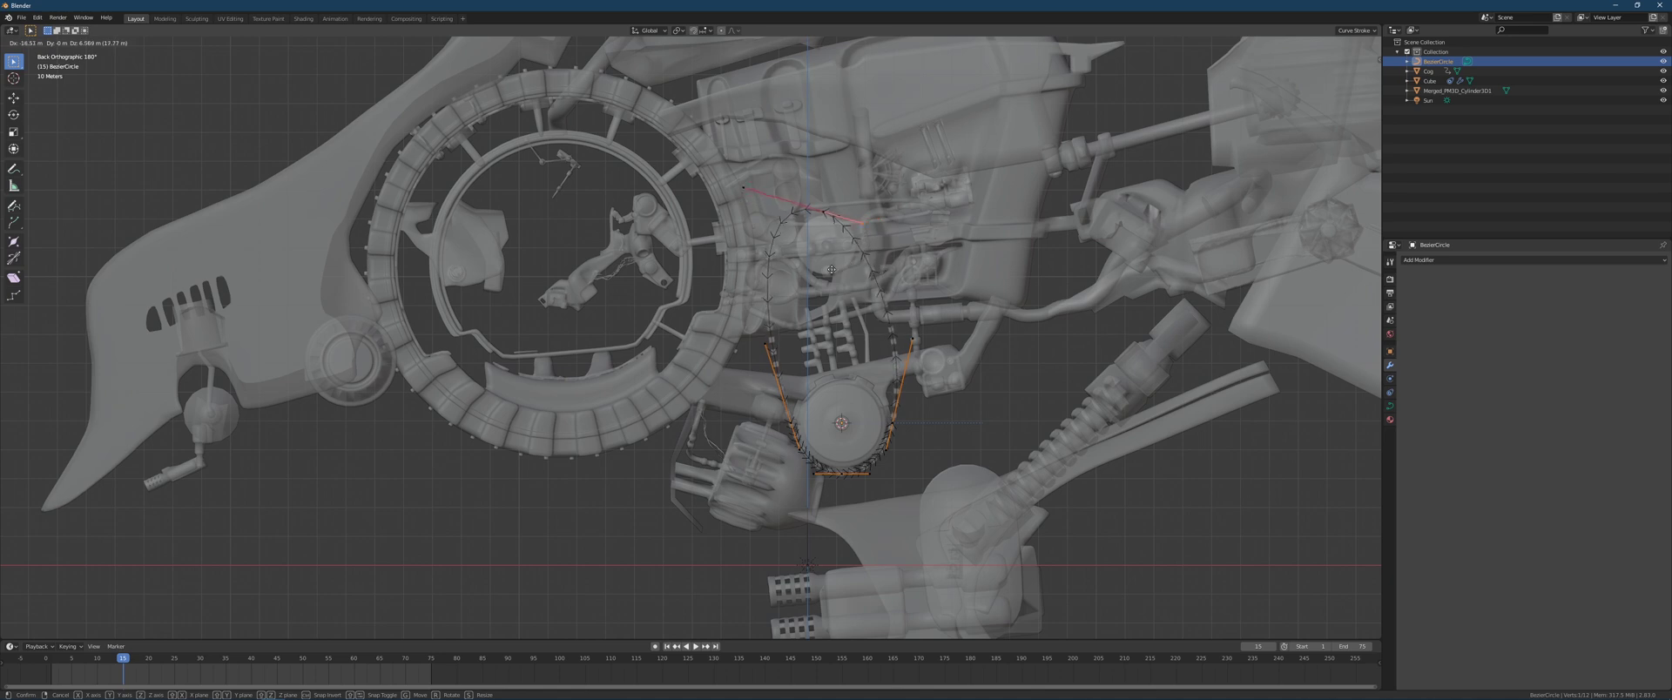
pyautogui.click(902, 175)
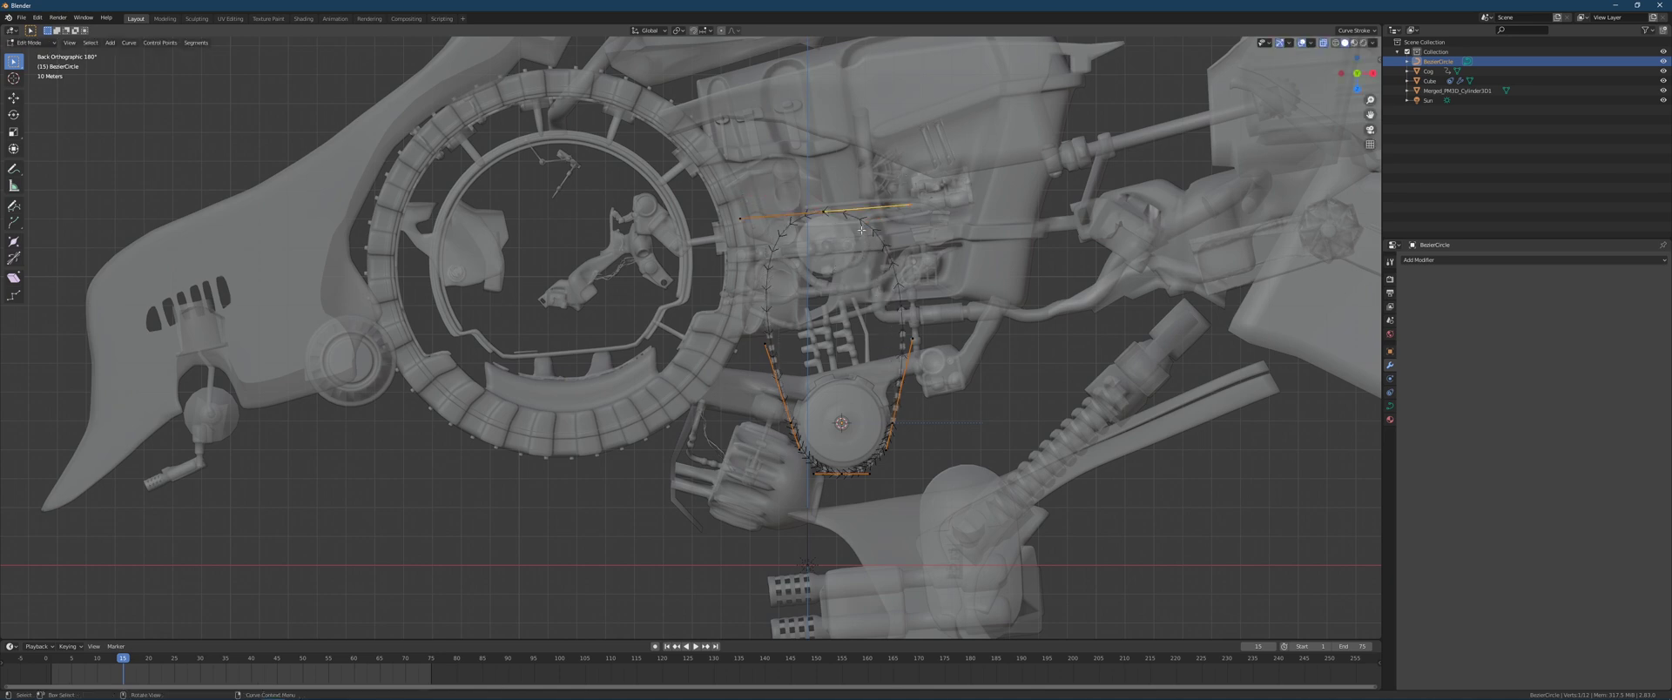
pyautogui.click(742, 241)
pyautogui.rightClick(773, 248)
# Subdivide all segments of the BezierCircle with one cut to add control points between the existing ones.
pyautogui.moveTo(827, 239); pyautogui.dragTo(885, 225, button='middle')
pyautogui.scroll(-1, 870, 231)
pyautogui.moveTo(988, 185); pyautogui.dragTo(723, 461)
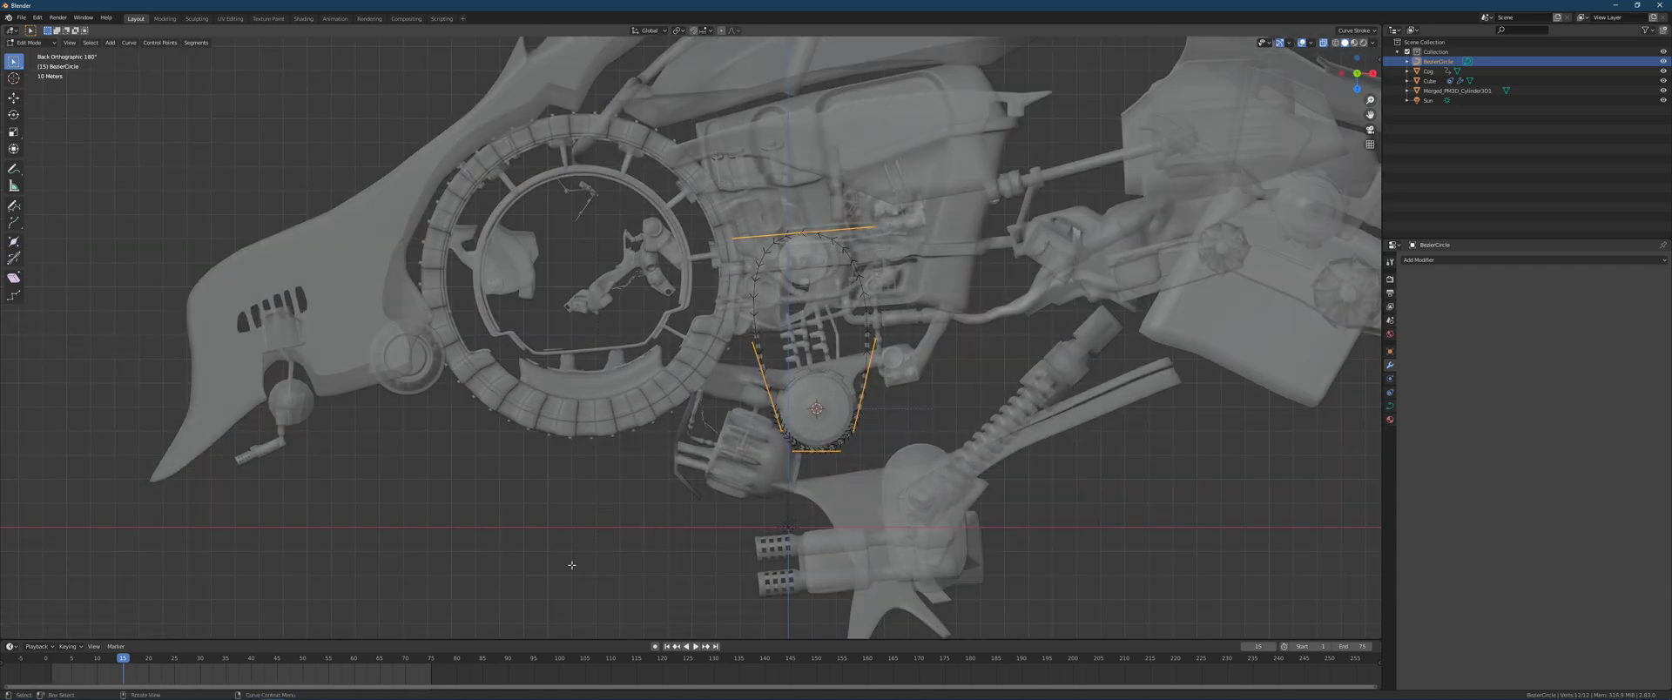
pyautogui.rightClick(819, 322)
pyautogui.click(766, 321)
# Shift the new control point on the curve's upper right side slightly to refine the loop's shape.
pyautogui.scroll(4, 924, 297)
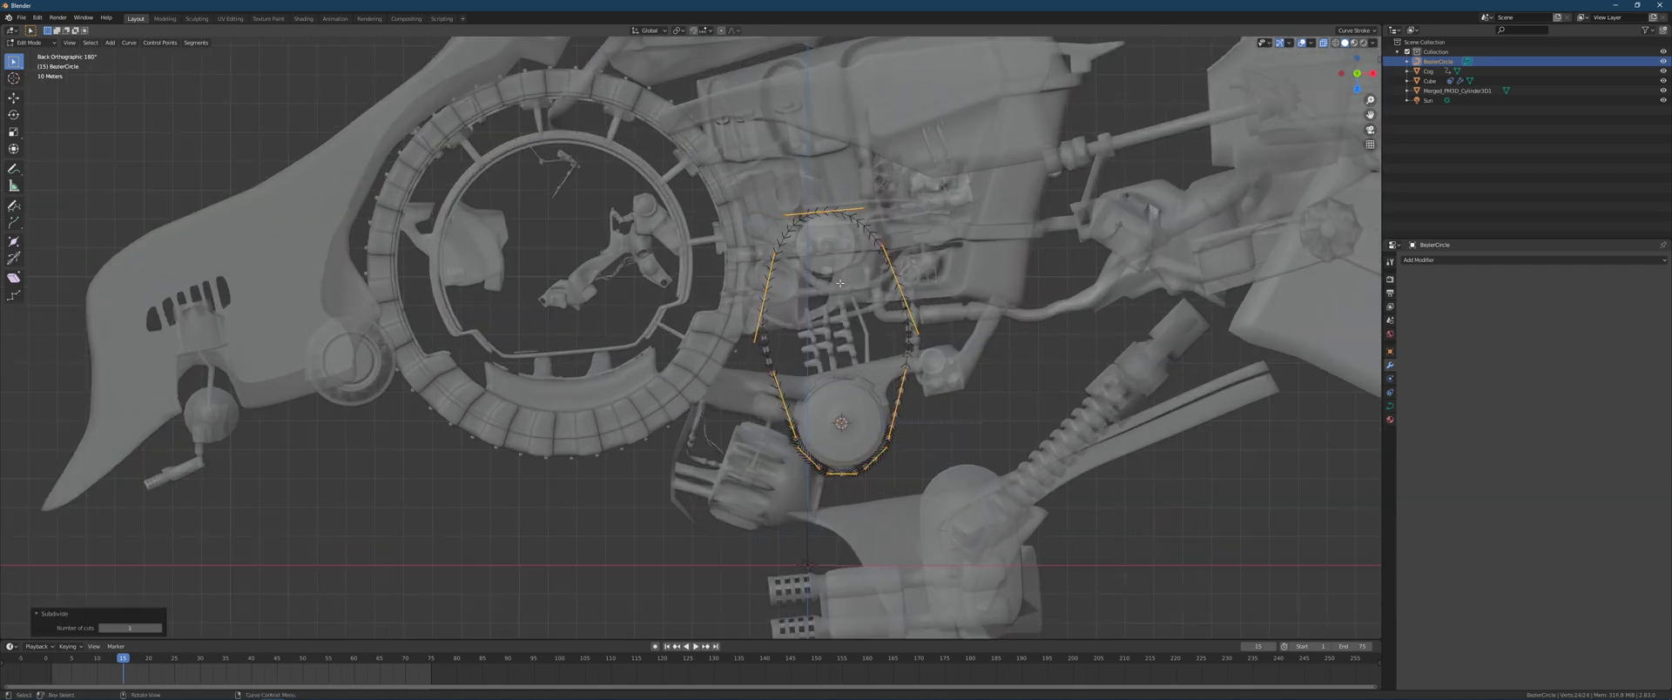
pyautogui.click(993, 265)
pyautogui.press('g')
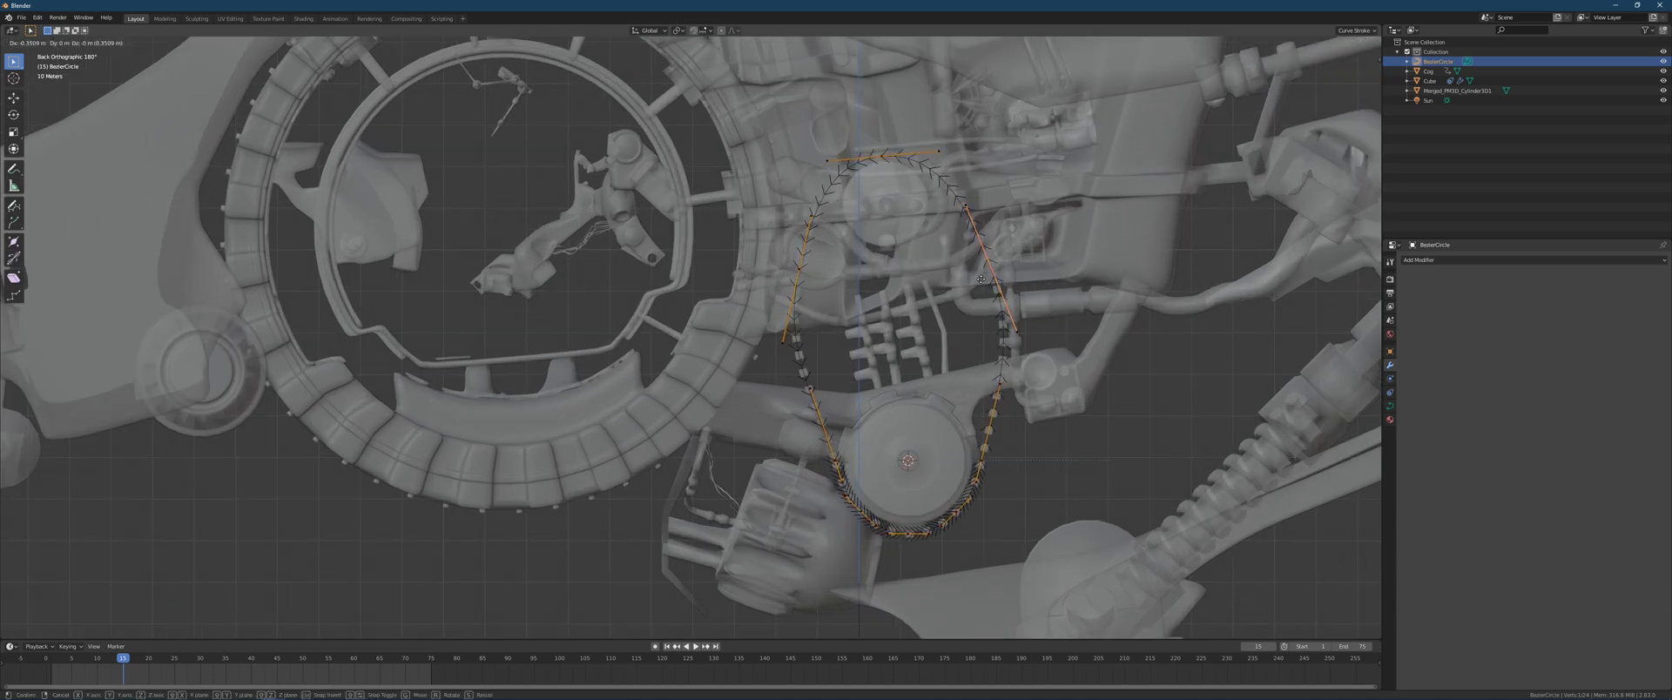
pyautogui.click(982, 285)
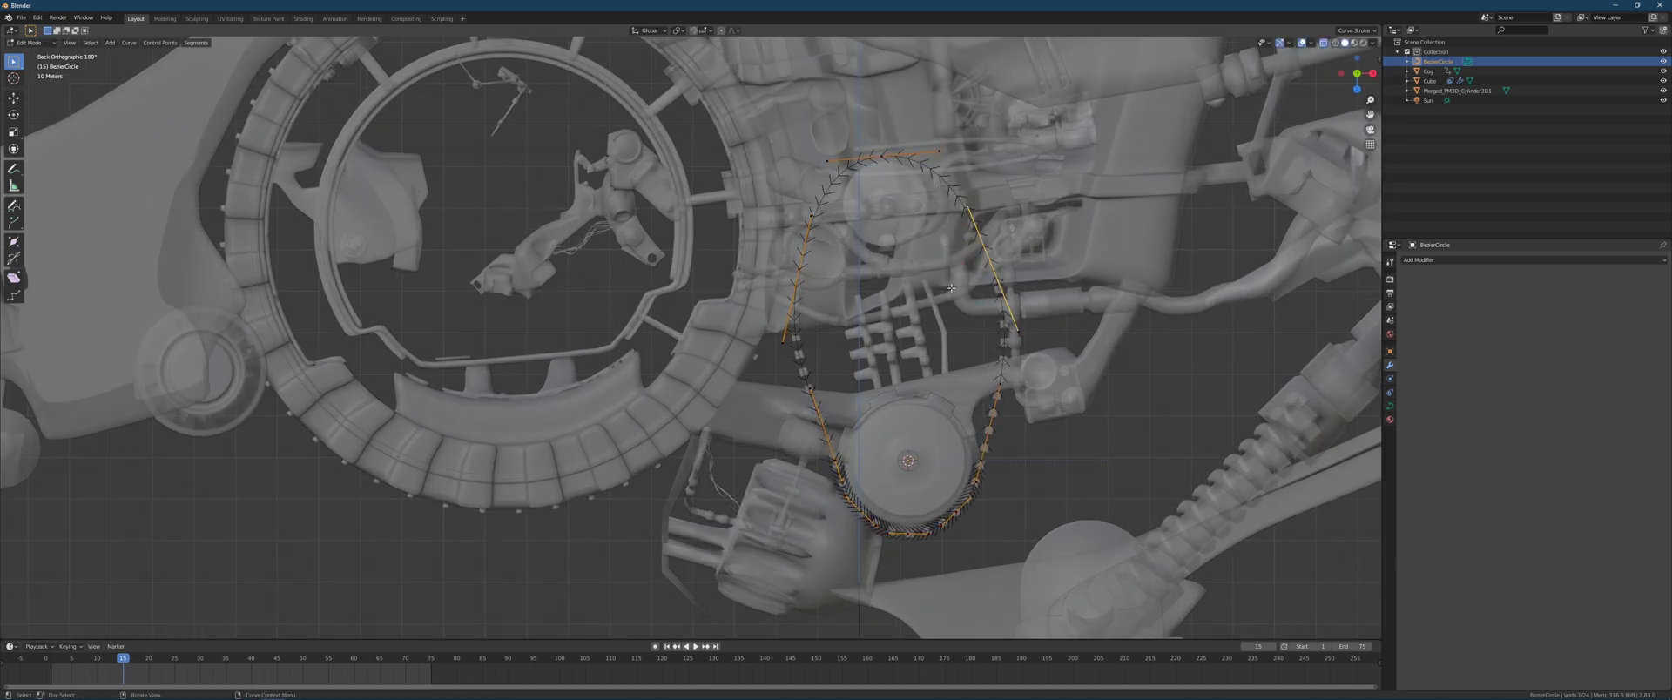
# Scale the curve's two upper side control points closer together and shift them slightly to narrow the loop.
pyautogui.press('s')
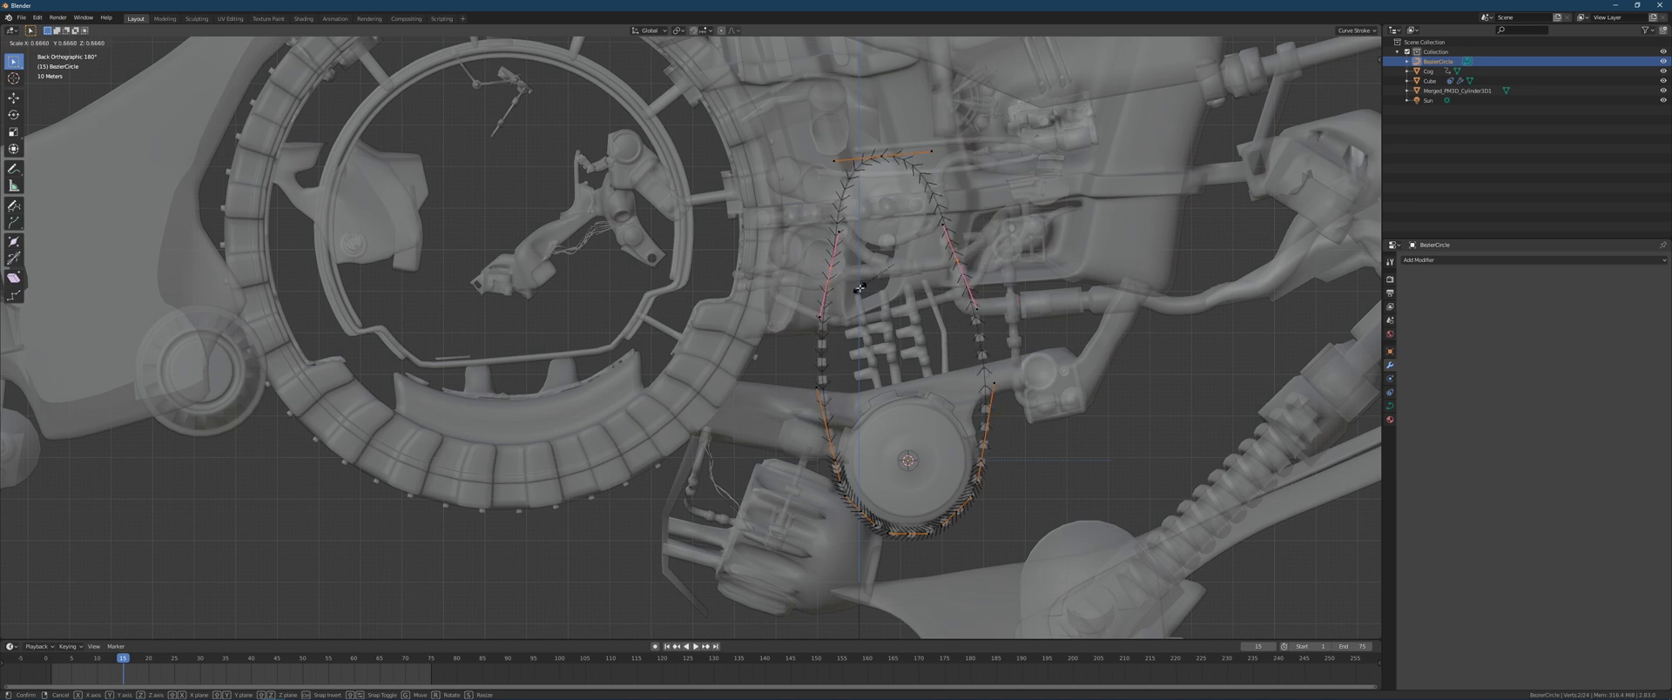
pyautogui.click(859, 287)
pyautogui.press('g')
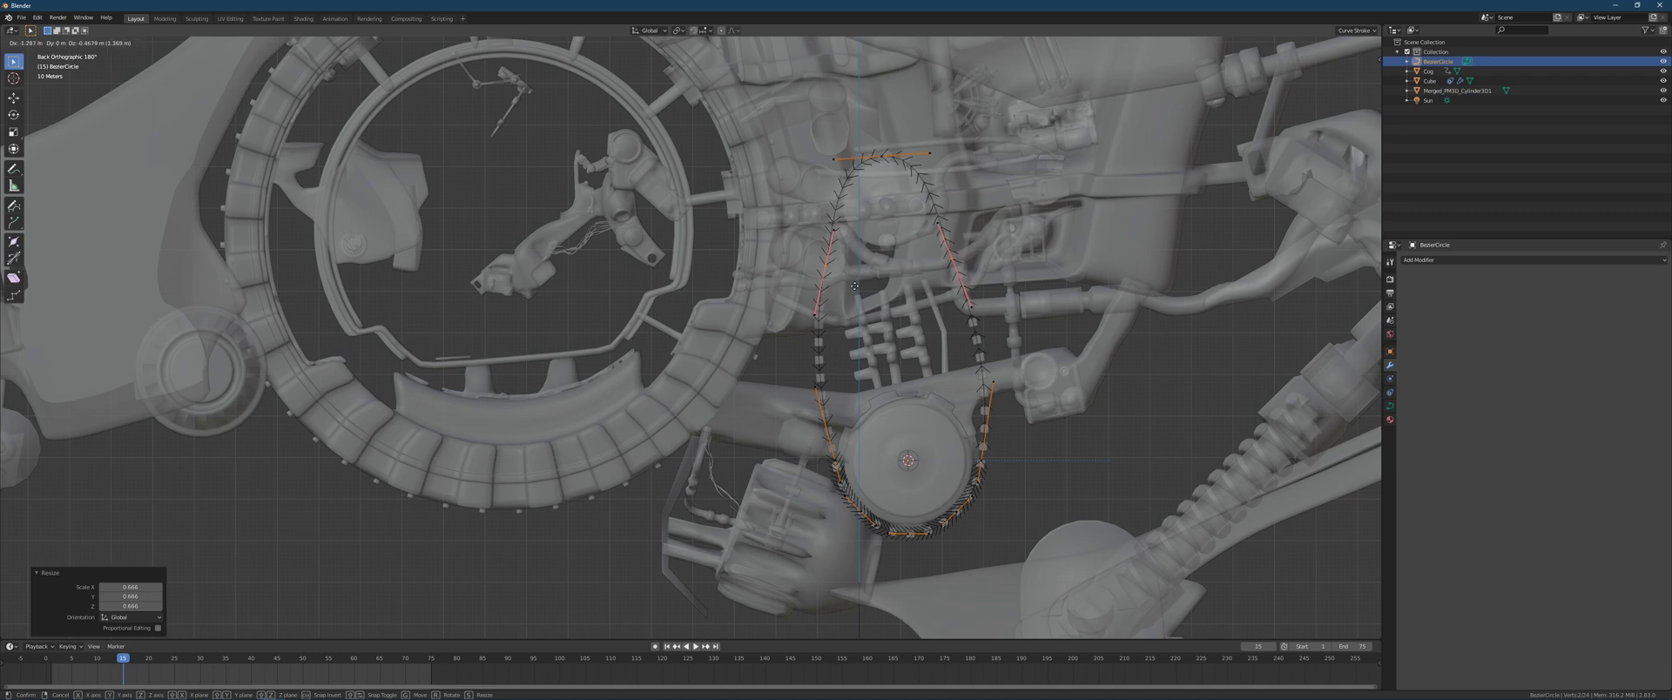
pyautogui.click(855, 286)
# Try to move the handle on the loop's lower left side inward.
pyautogui.click(815, 390)
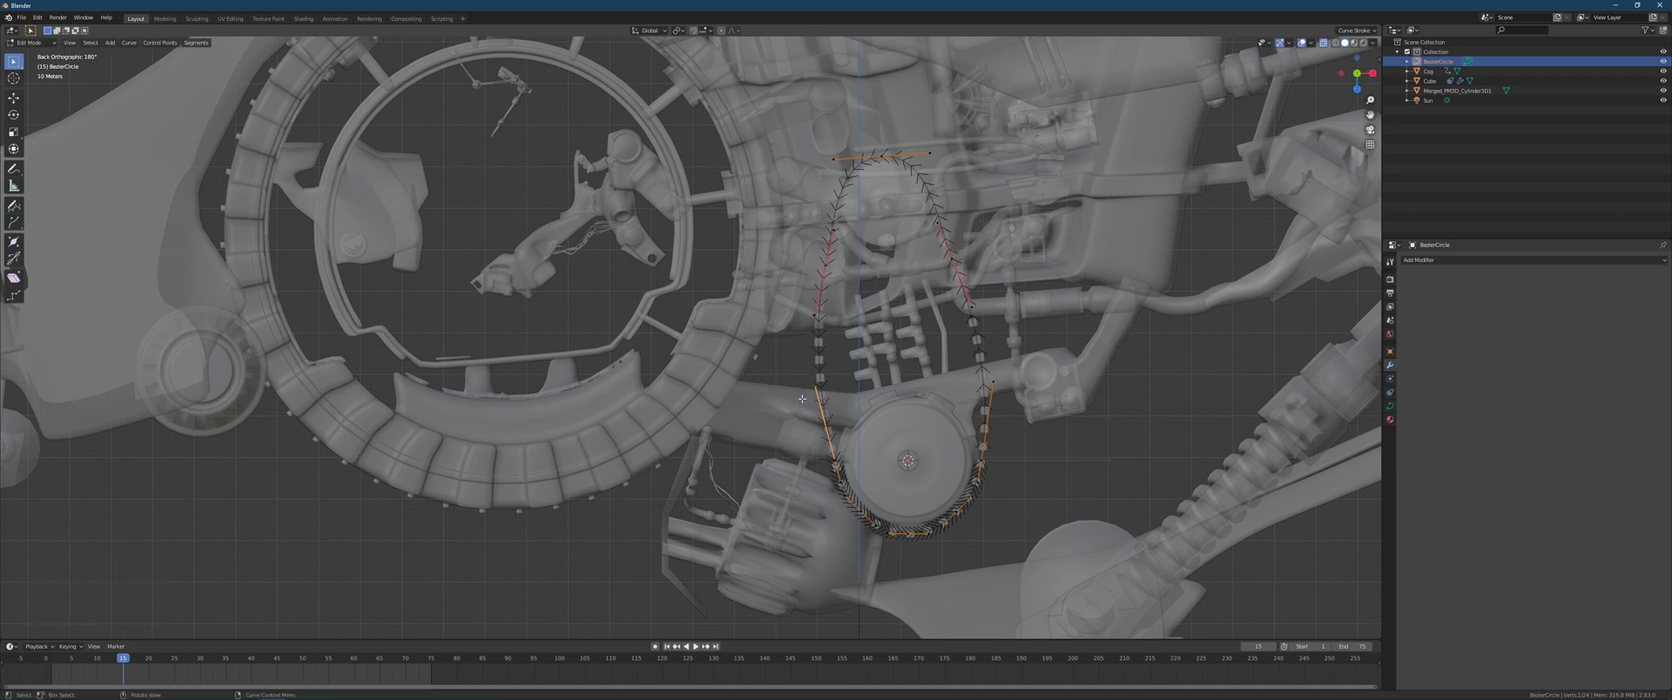
pyautogui.press('g')
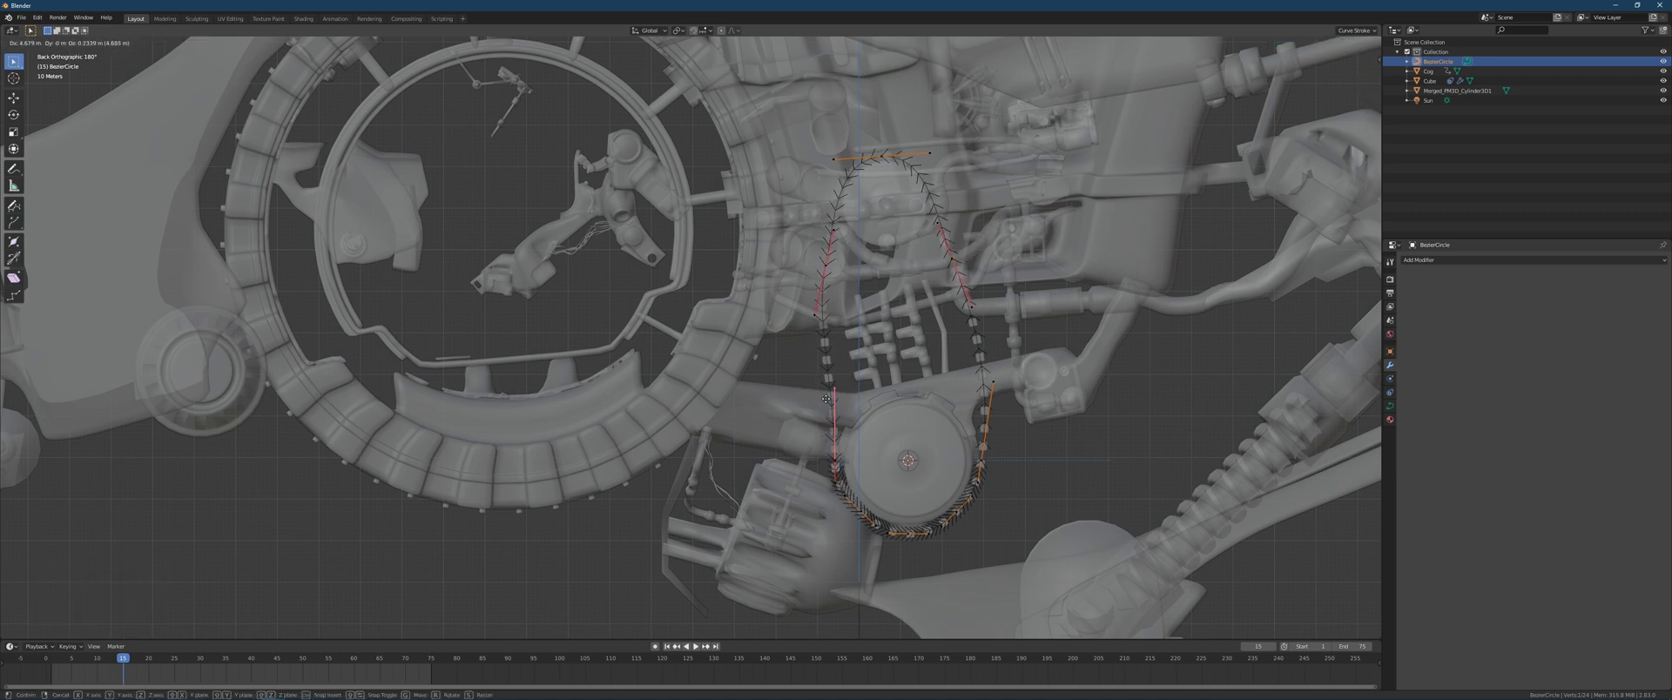
pyautogui.click(826, 399)
pyautogui.click(844, 362)
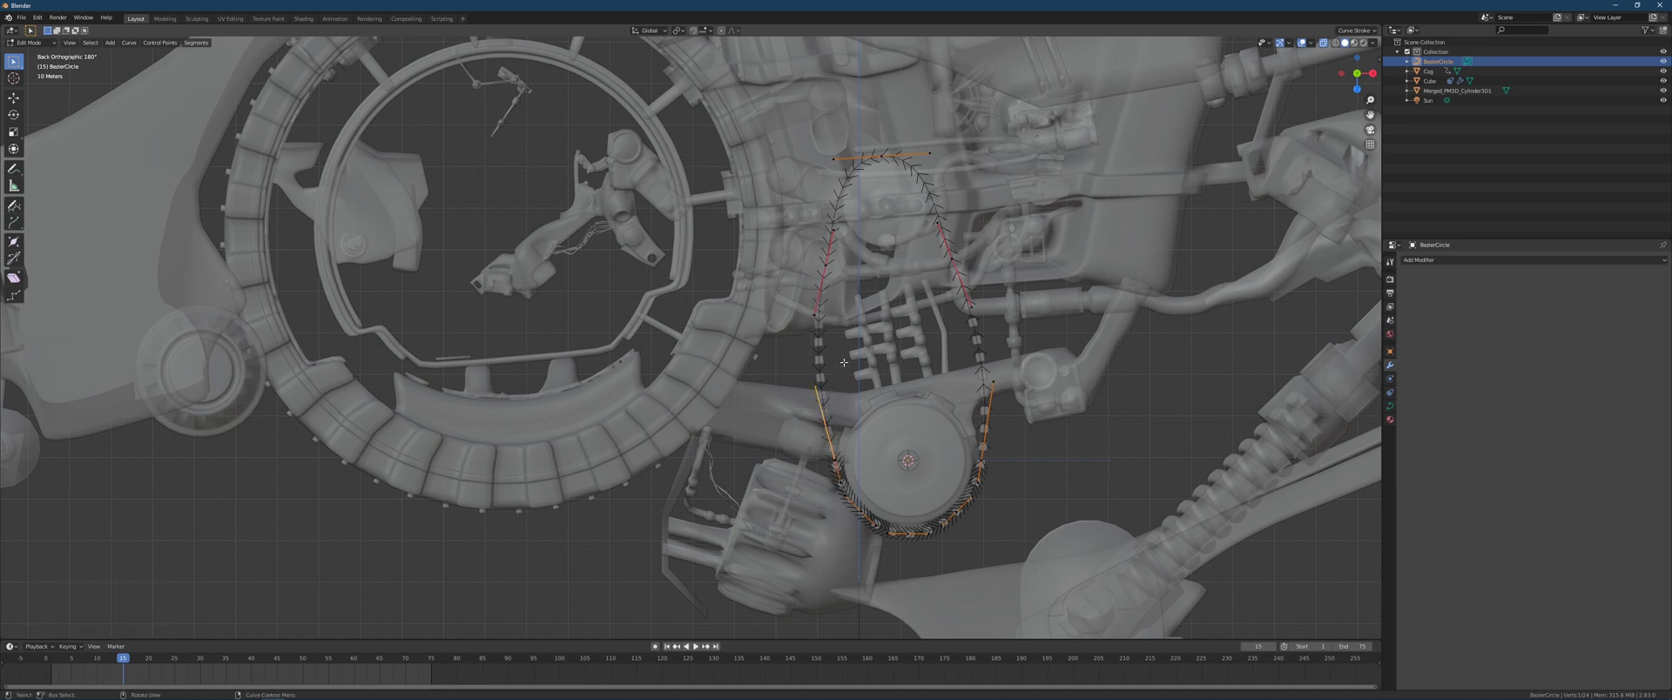
# Scale the selected side points and handles of the curve inward to narrow the loop above the disc.
pyautogui.moveTo(1011, 370); pyautogui.dragTo(990, 384)
pyautogui.press('s')
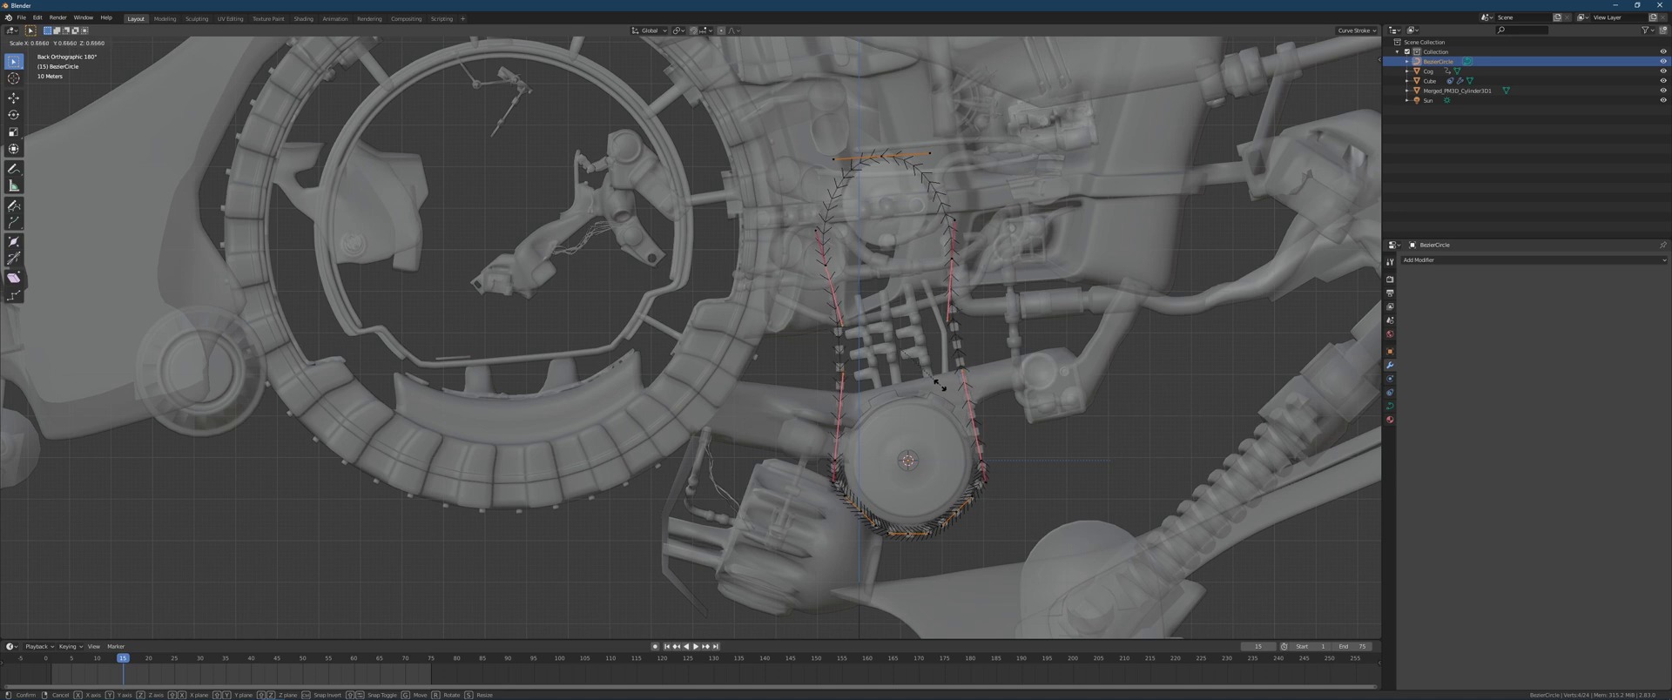
pyautogui.click(939, 384)
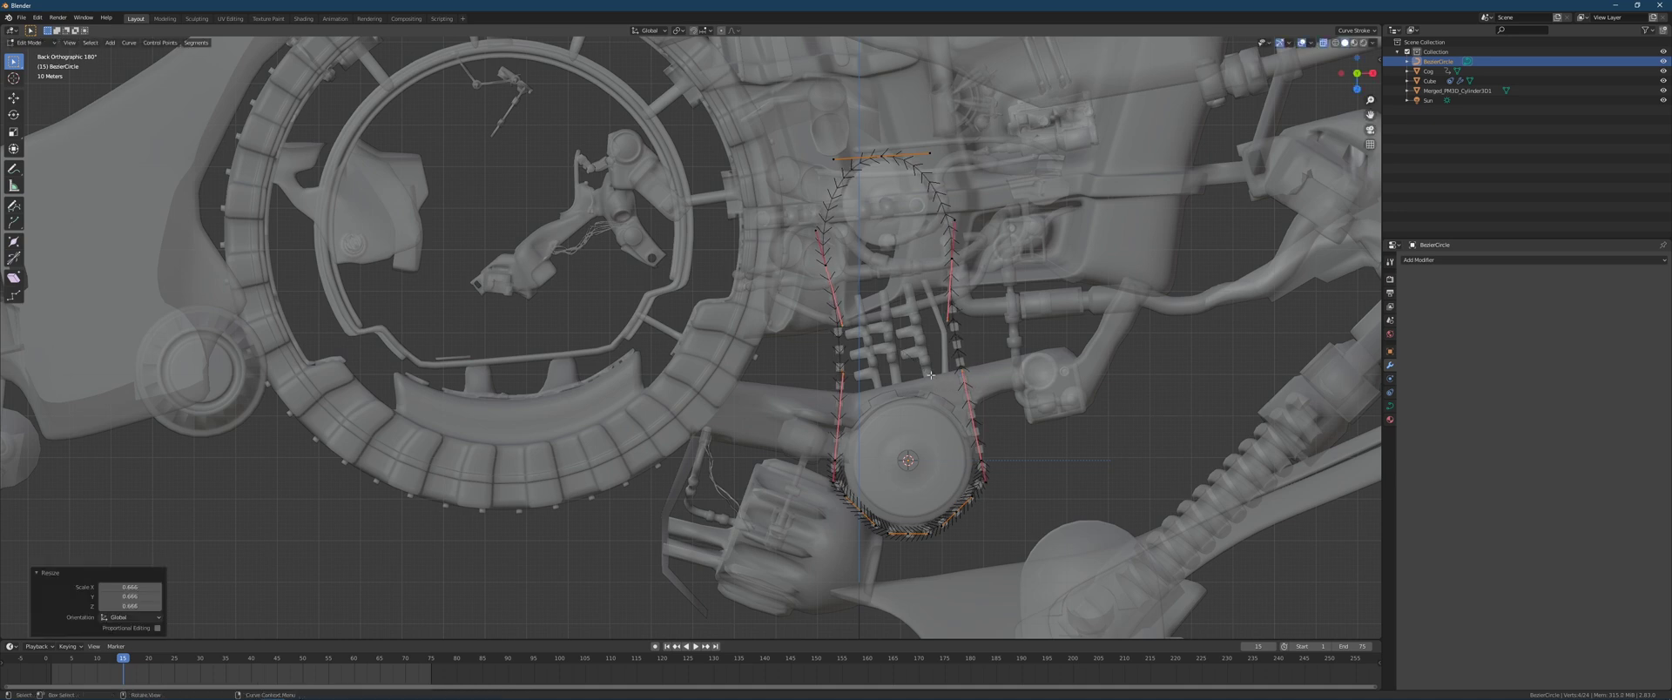
# Scale the upper left and upper right side handles closer together and shift them around the upper round part.
pyautogui.click(818, 230)
pyautogui.press('g')
pyautogui.rightClick(820, 285)
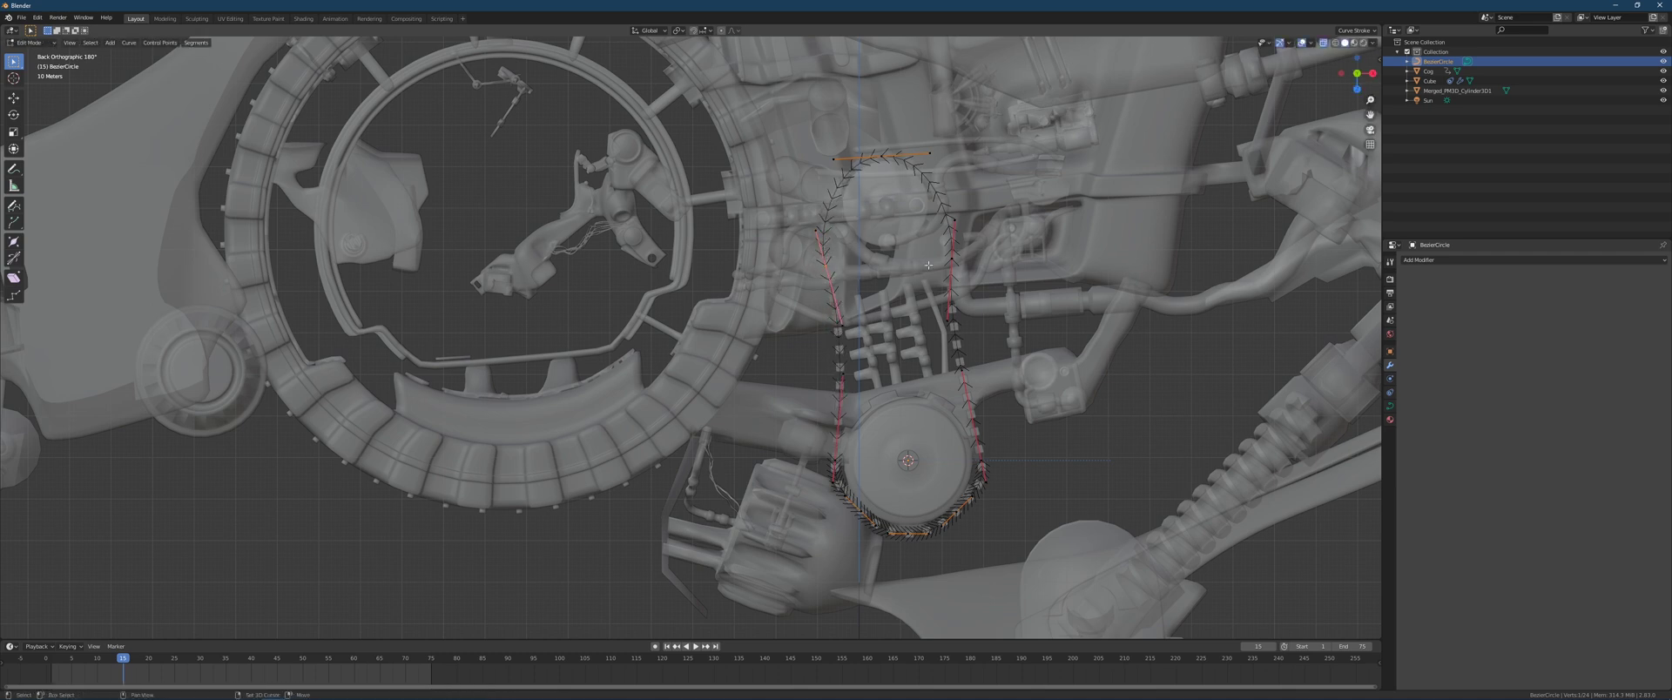
pyautogui.keyDown('shift'); pyautogui.click(954, 222); pyautogui.keyUp('shift')
pyautogui.press('s')
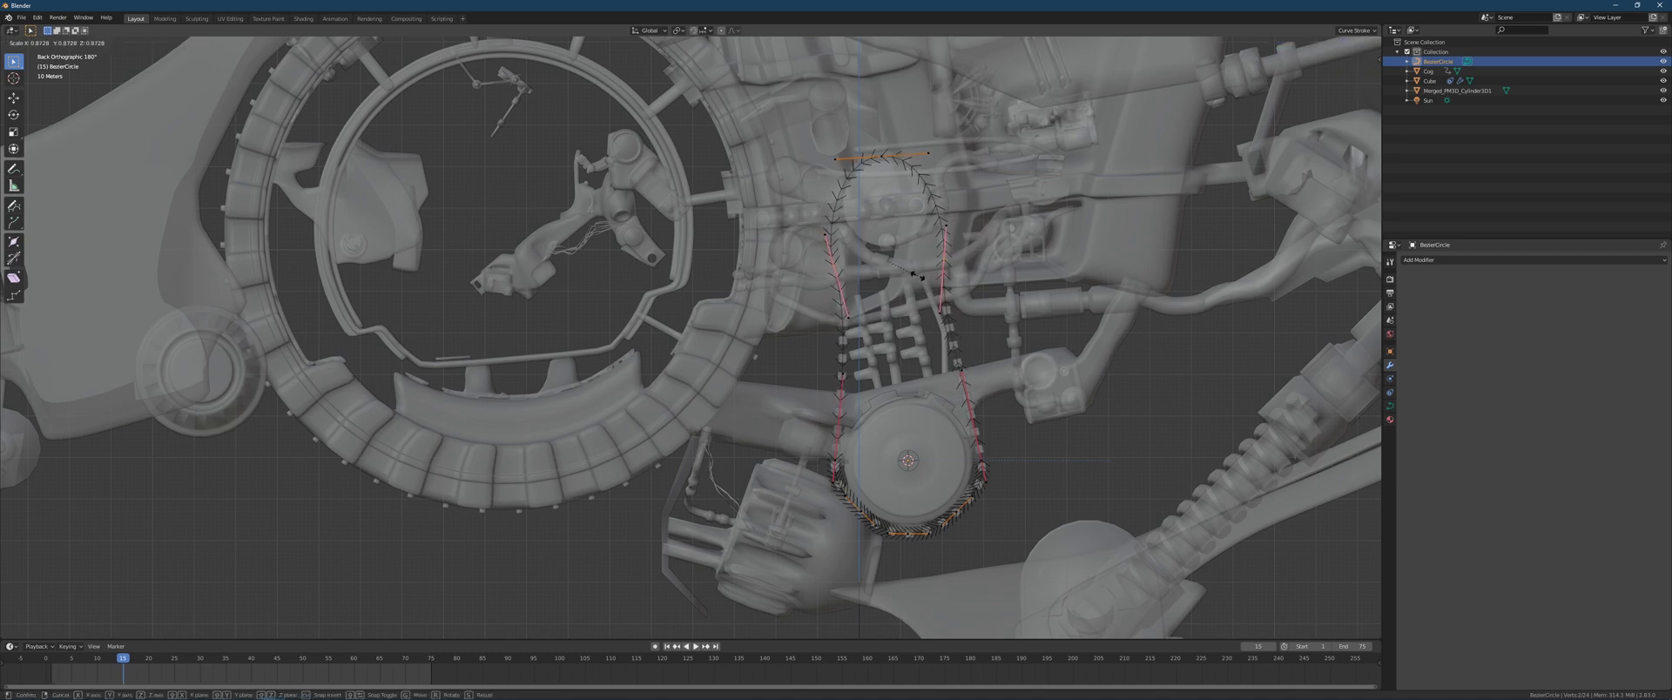
pyautogui.click(920, 277)
pyautogui.press('g')
pyautogui.click(925, 229)
# Reposition the loop's upper left control point and its handle so the left side runs straighter.
pyautogui.click(828, 236)
pyautogui.press('g')
pyautogui.click(845, 248)
pyautogui.press('g')
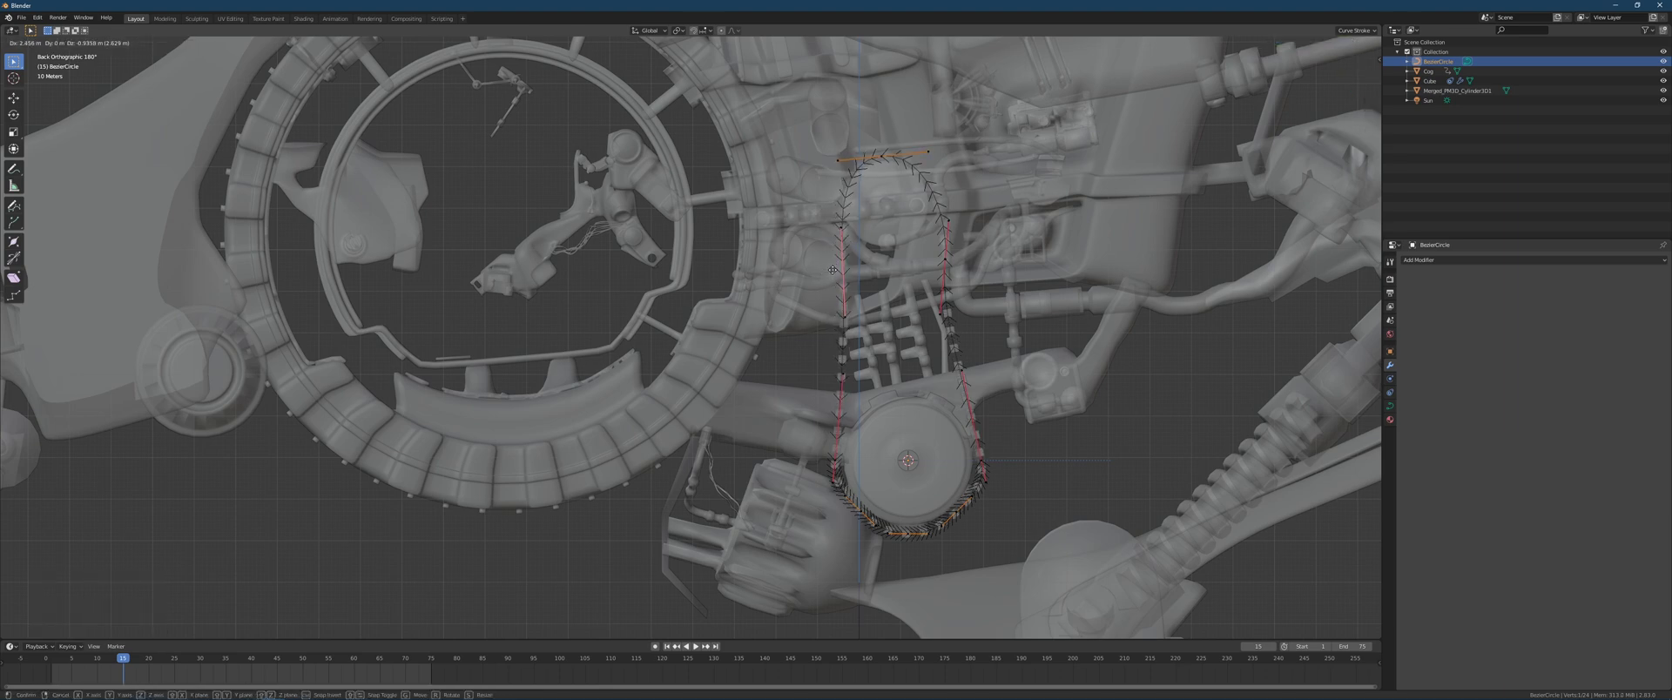
pyautogui.click(866, 346)
pyautogui.moveTo(844, 356); pyautogui.dragTo(1004, 358, button='middle')
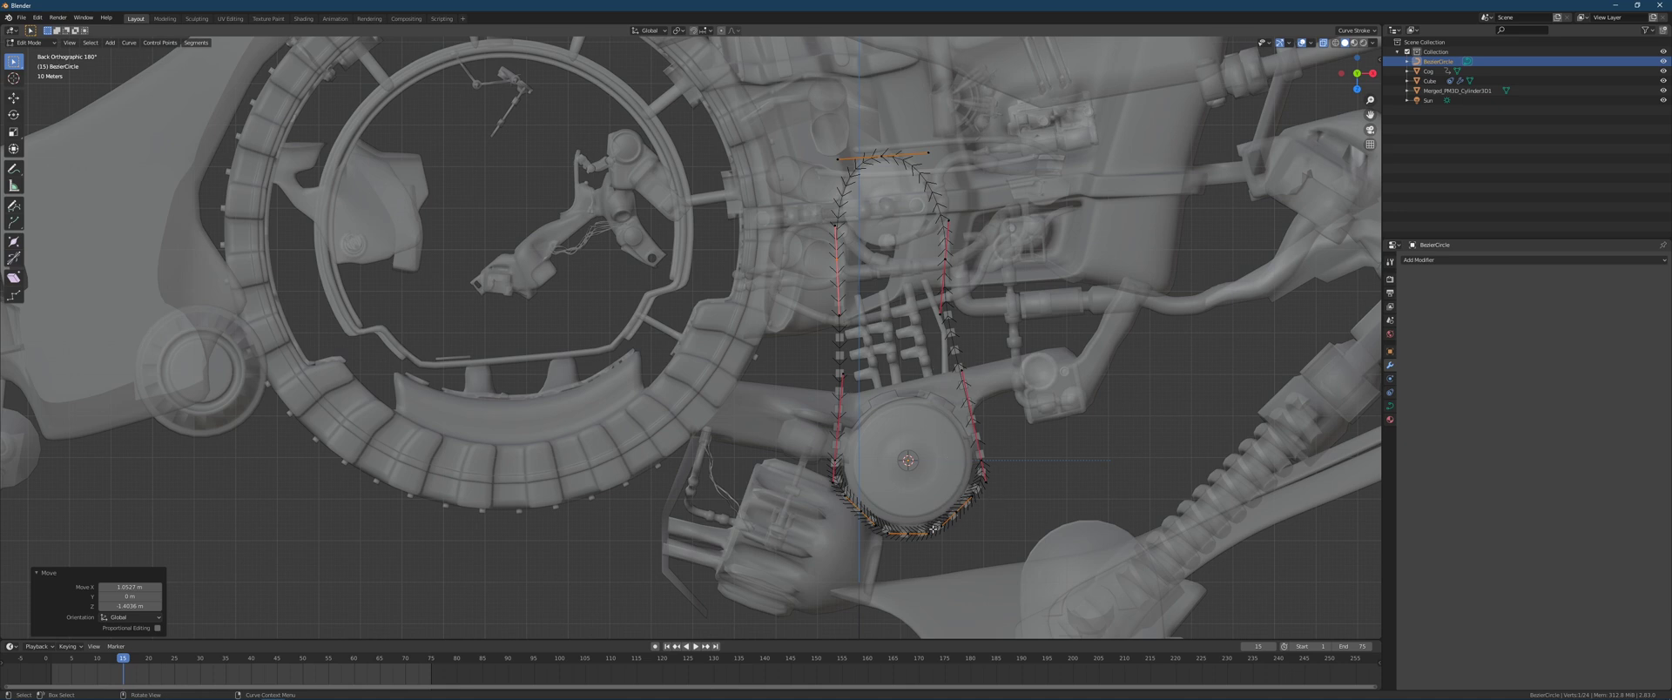
# Adjust the curve handles on both sides of the disc so the loop's lower part follows its outline.
pyautogui.press('Tab')
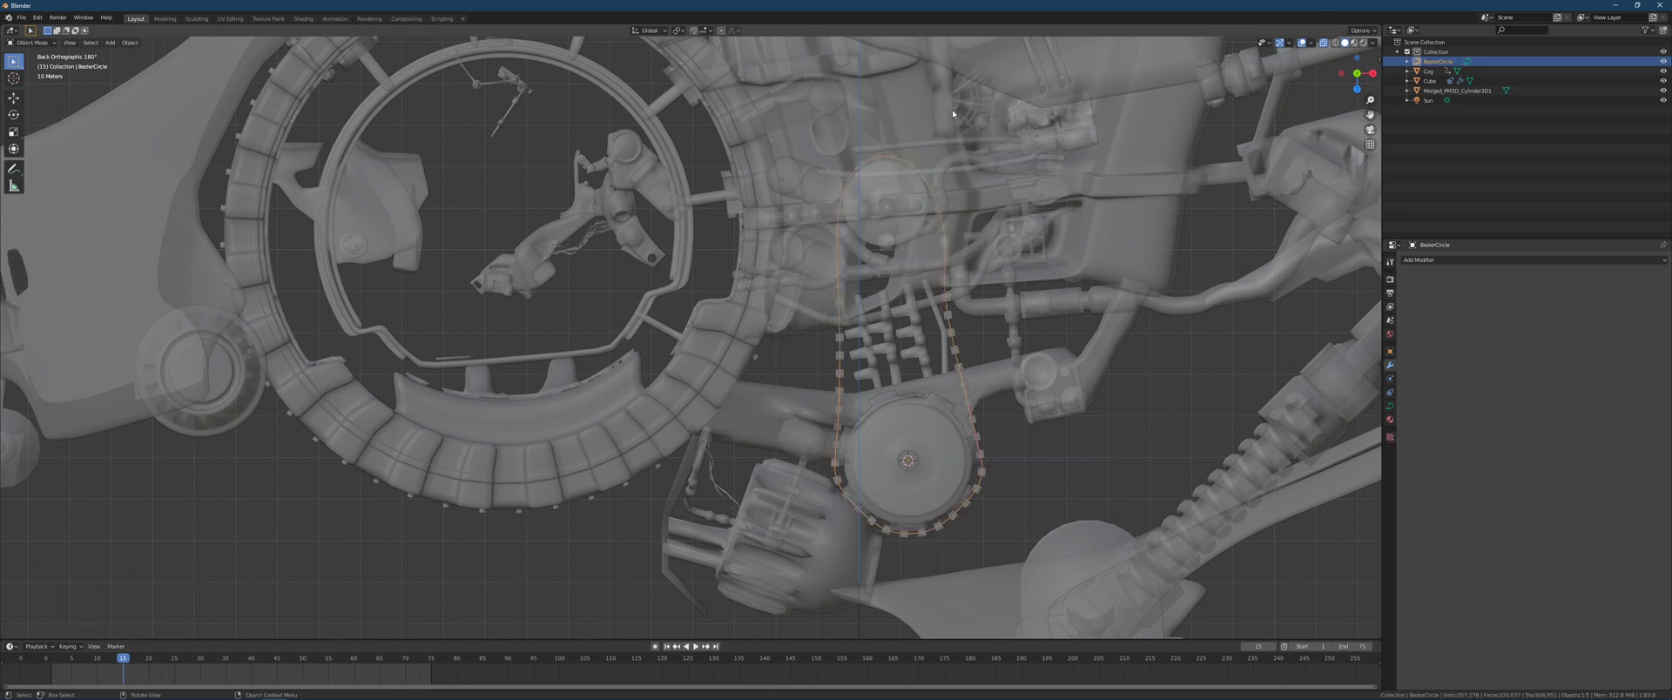
pyautogui.press('Tab')
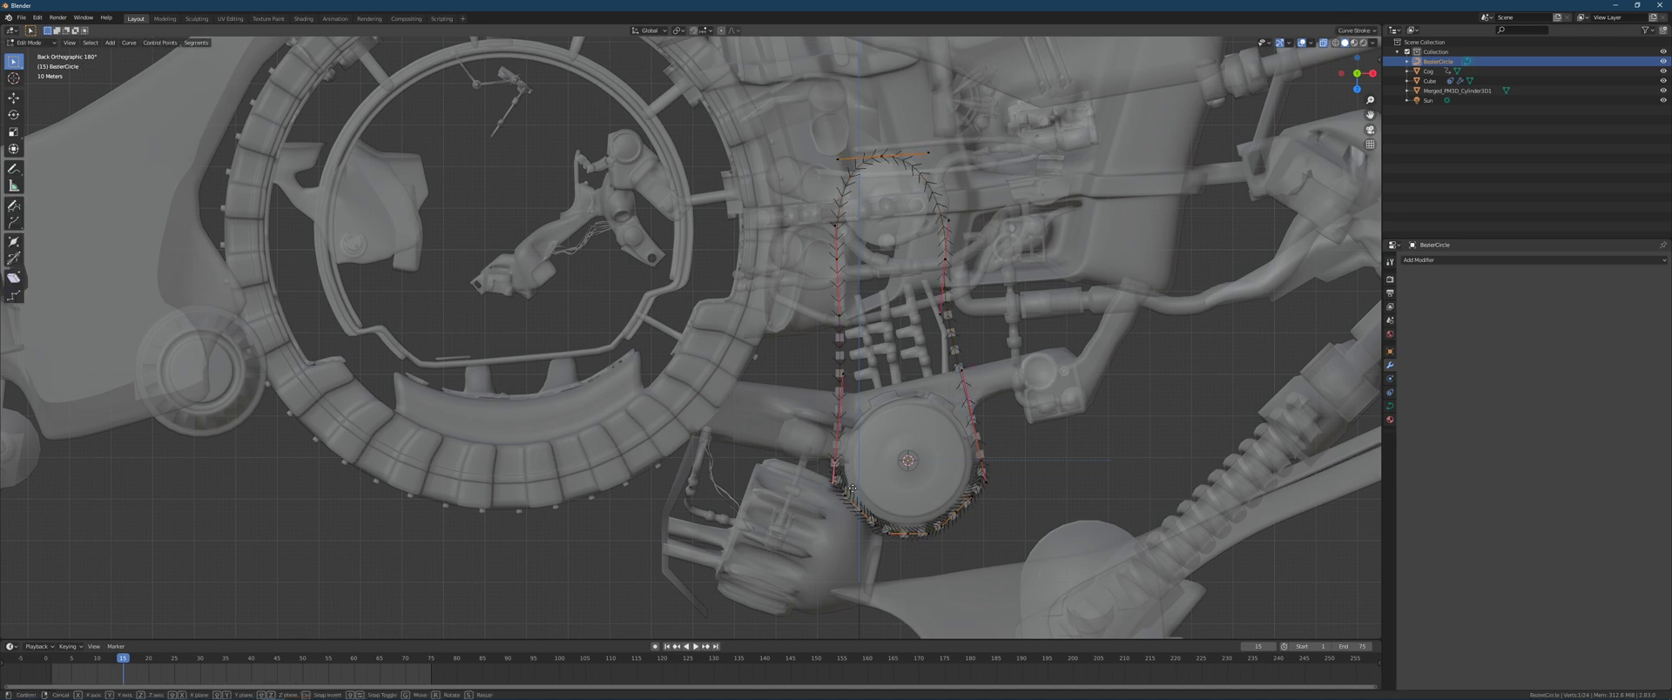
pyautogui.press('g')
pyautogui.click(860, 503)
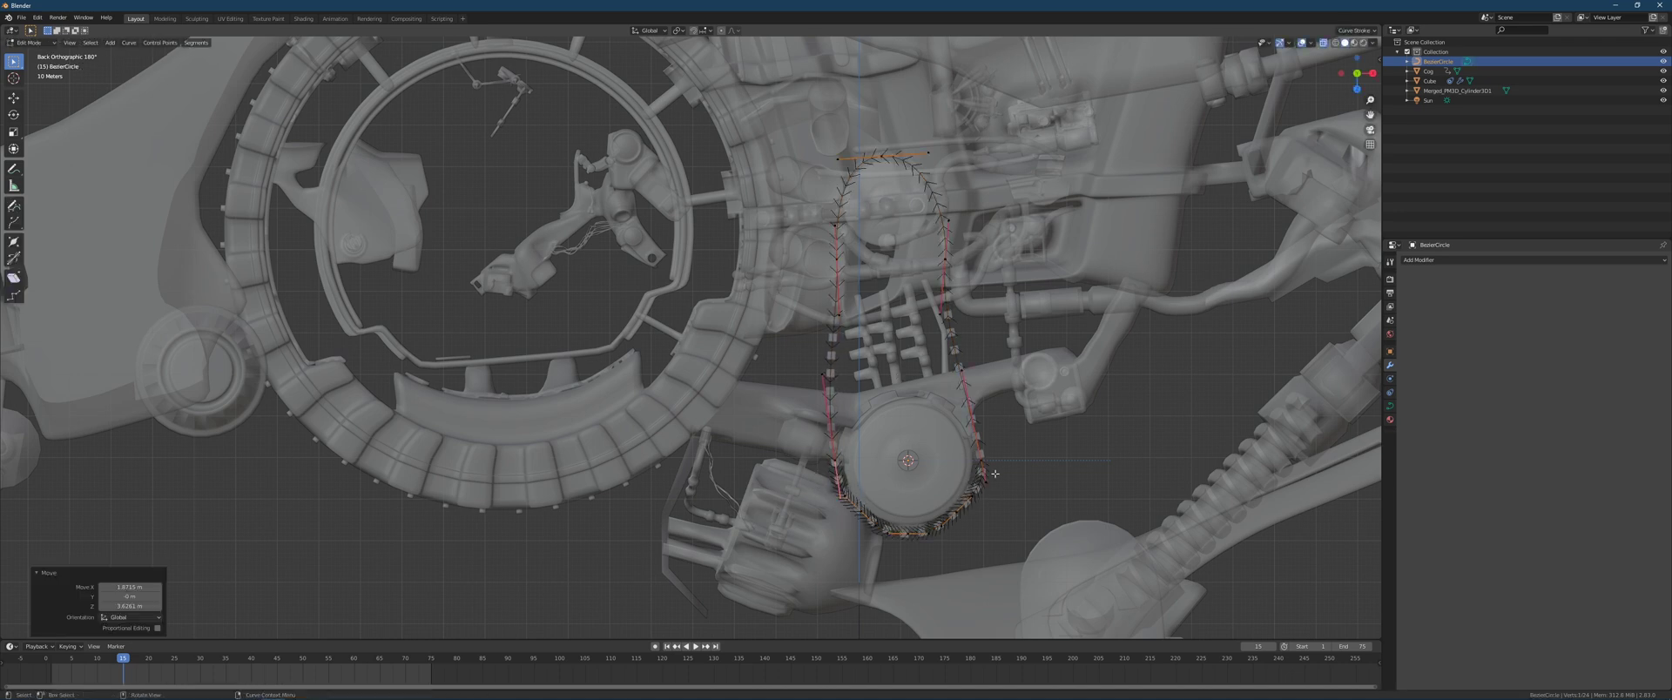
pyautogui.click(987, 482)
pyautogui.press('g')
pyautogui.click(974, 465)
pyautogui.press('Tab')
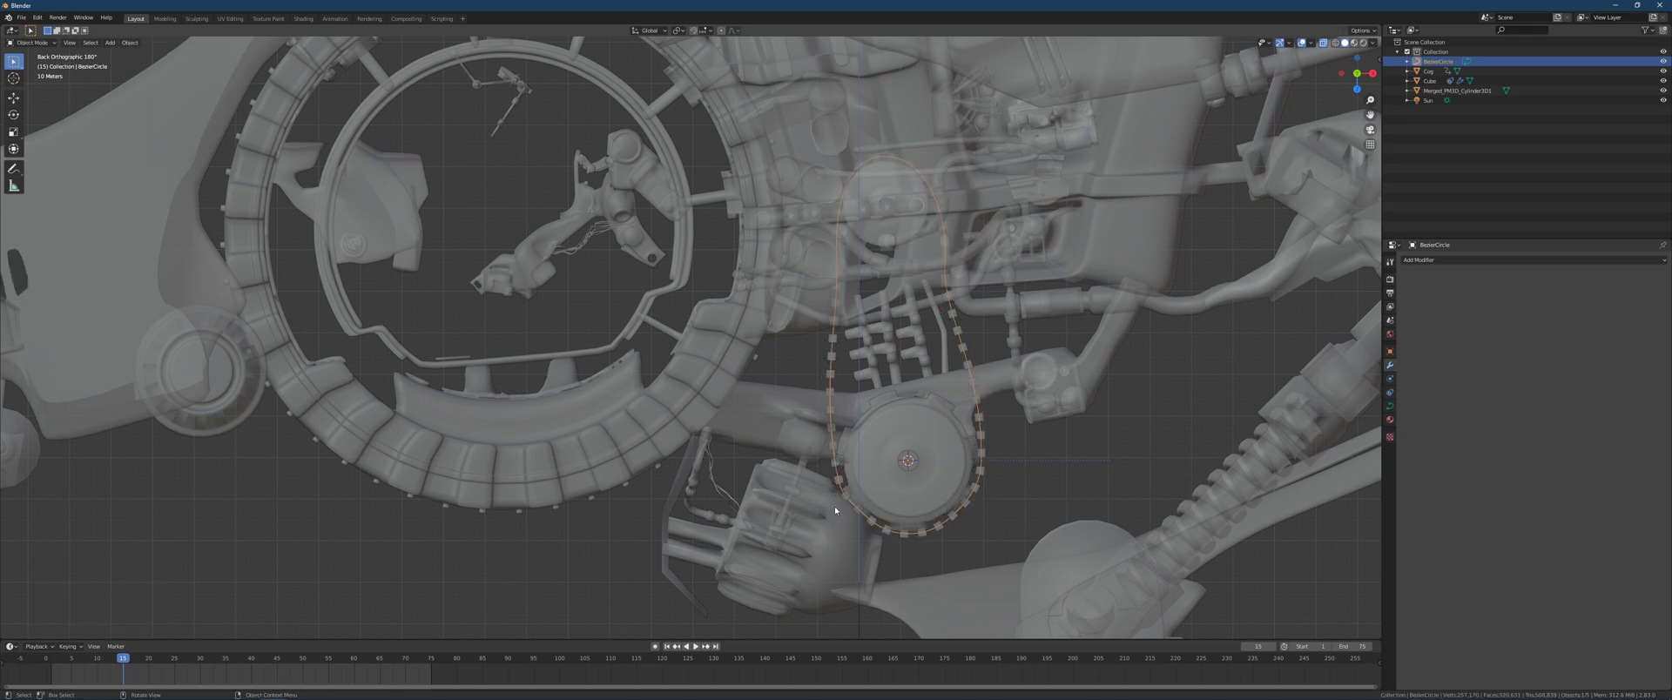
# Nudge the control point and handles at the loop's lower left so the curve wraps evenly around the disc.
pyautogui.press('Tab')
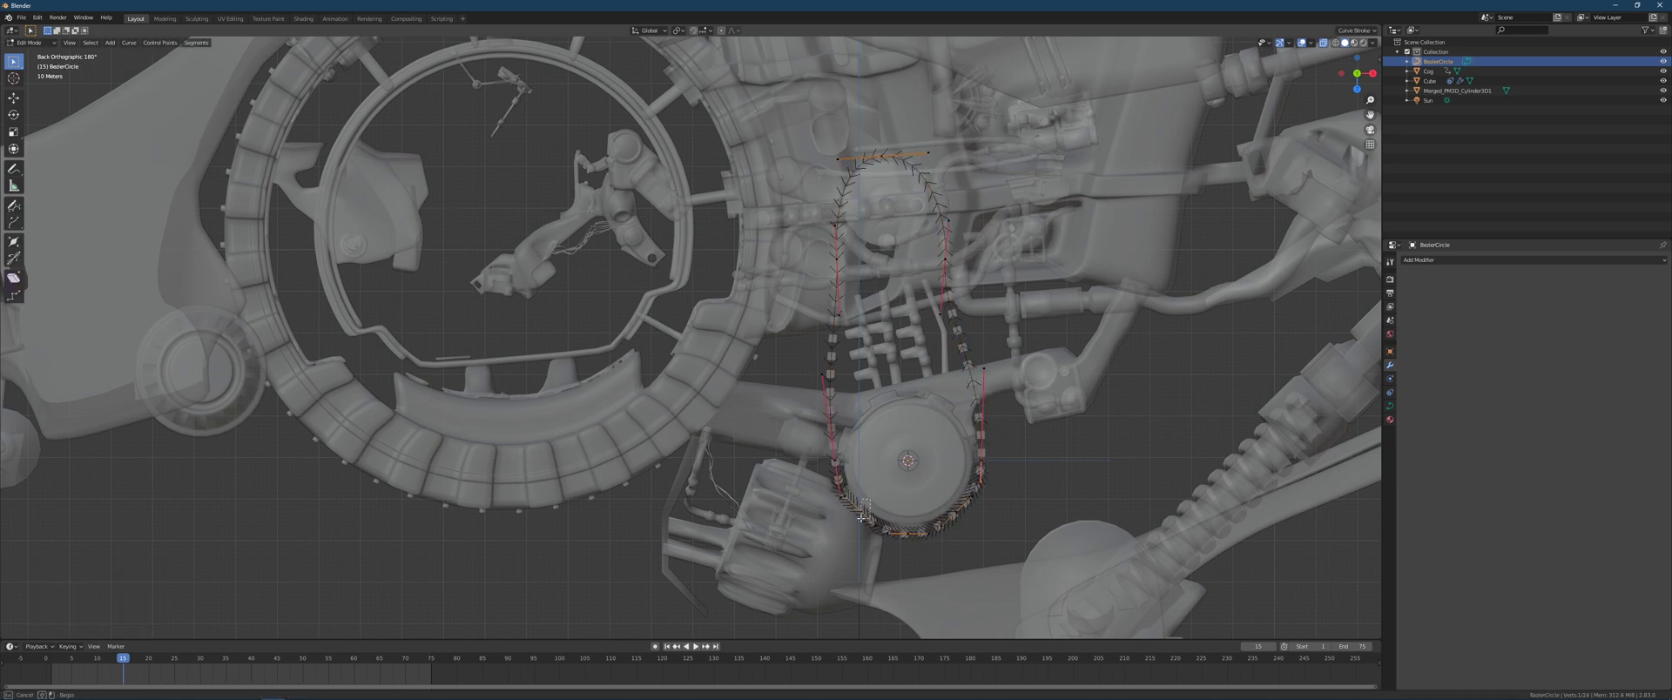
pyautogui.click(859, 521)
pyautogui.press('g')
pyautogui.click(859, 522)
pyautogui.click(875, 532)
pyautogui.press('g')
pyautogui.click(877, 534)
pyautogui.scroll(1, 875, 527)
pyautogui.press('g')
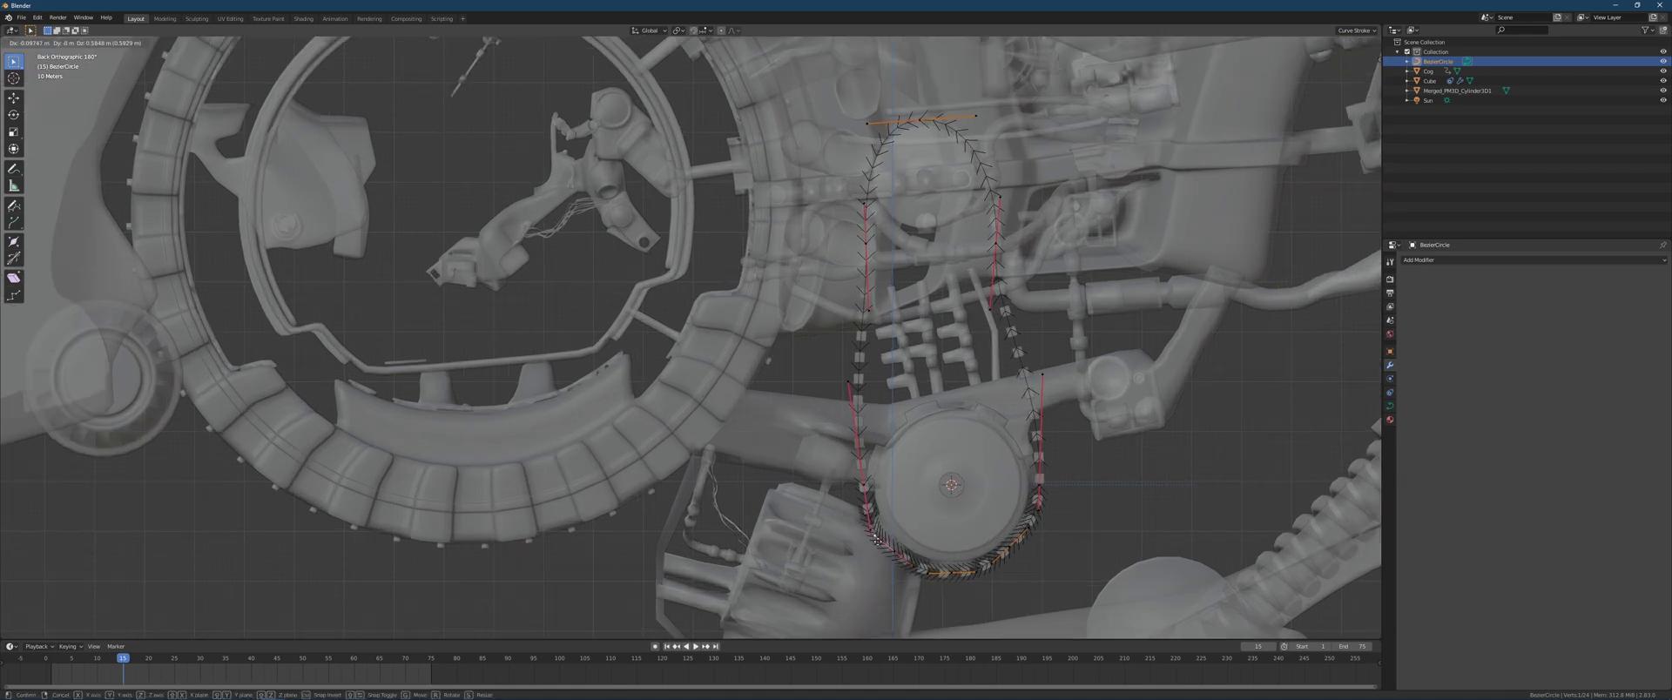
pyautogui.click(885, 540)
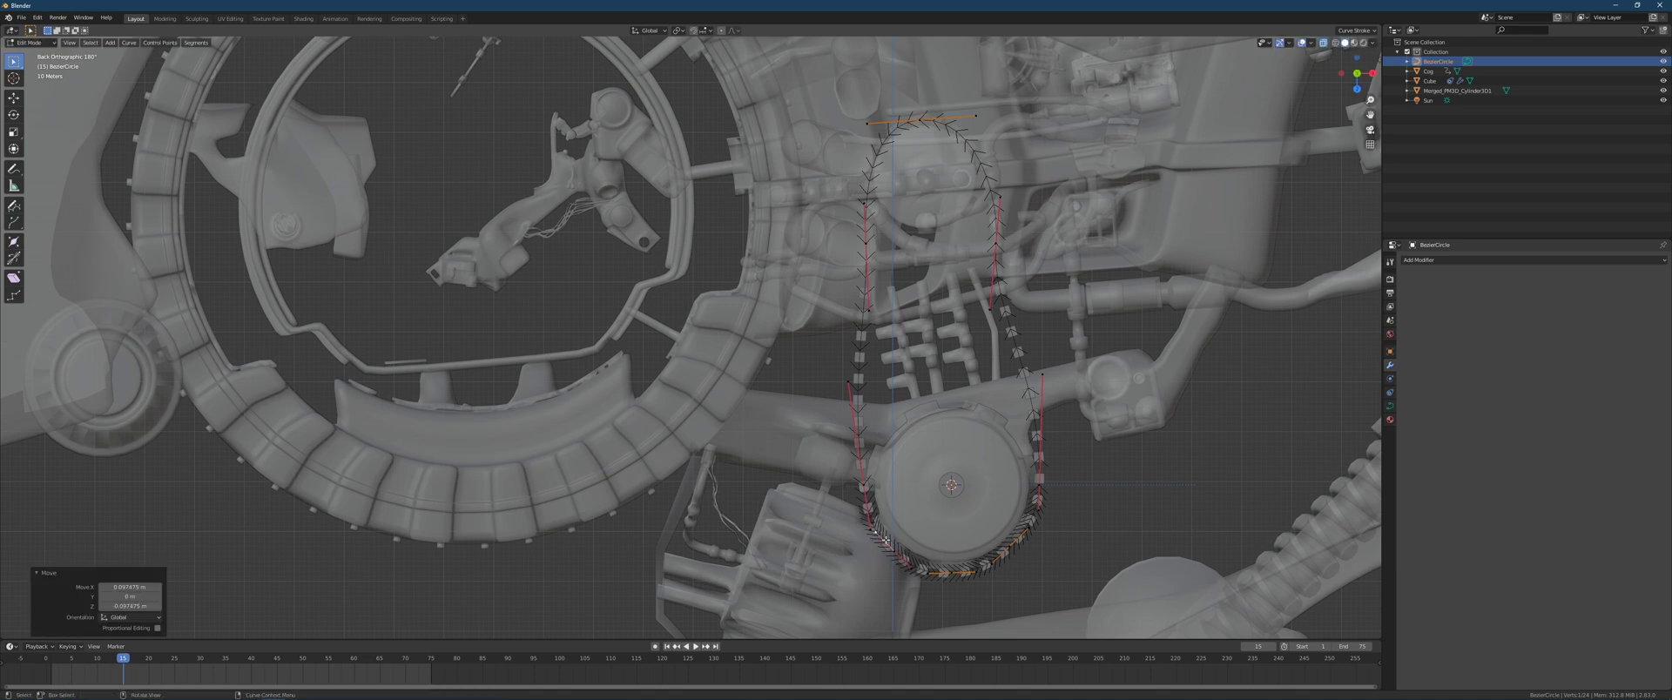
# Reposition the two facing handles on the loop's right side to straighten the stretch between disc and upper round part.
pyautogui.click(1042, 374)
pyautogui.press('g')
pyautogui.click(1032, 365)
pyautogui.click(896, 318)
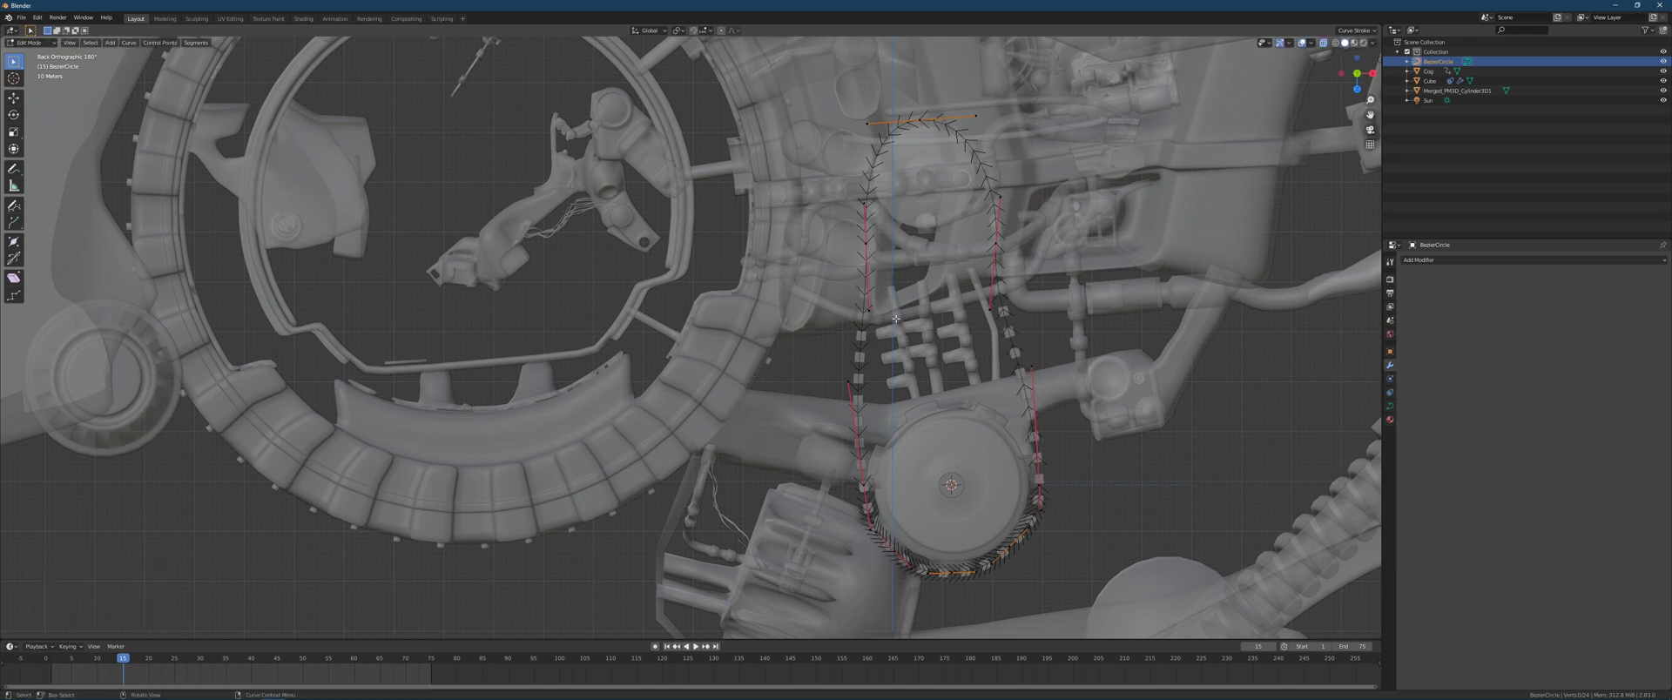
pyautogui.click(983, 315)
pyautogui.press('g')
pyautogui.click(1001, 315)
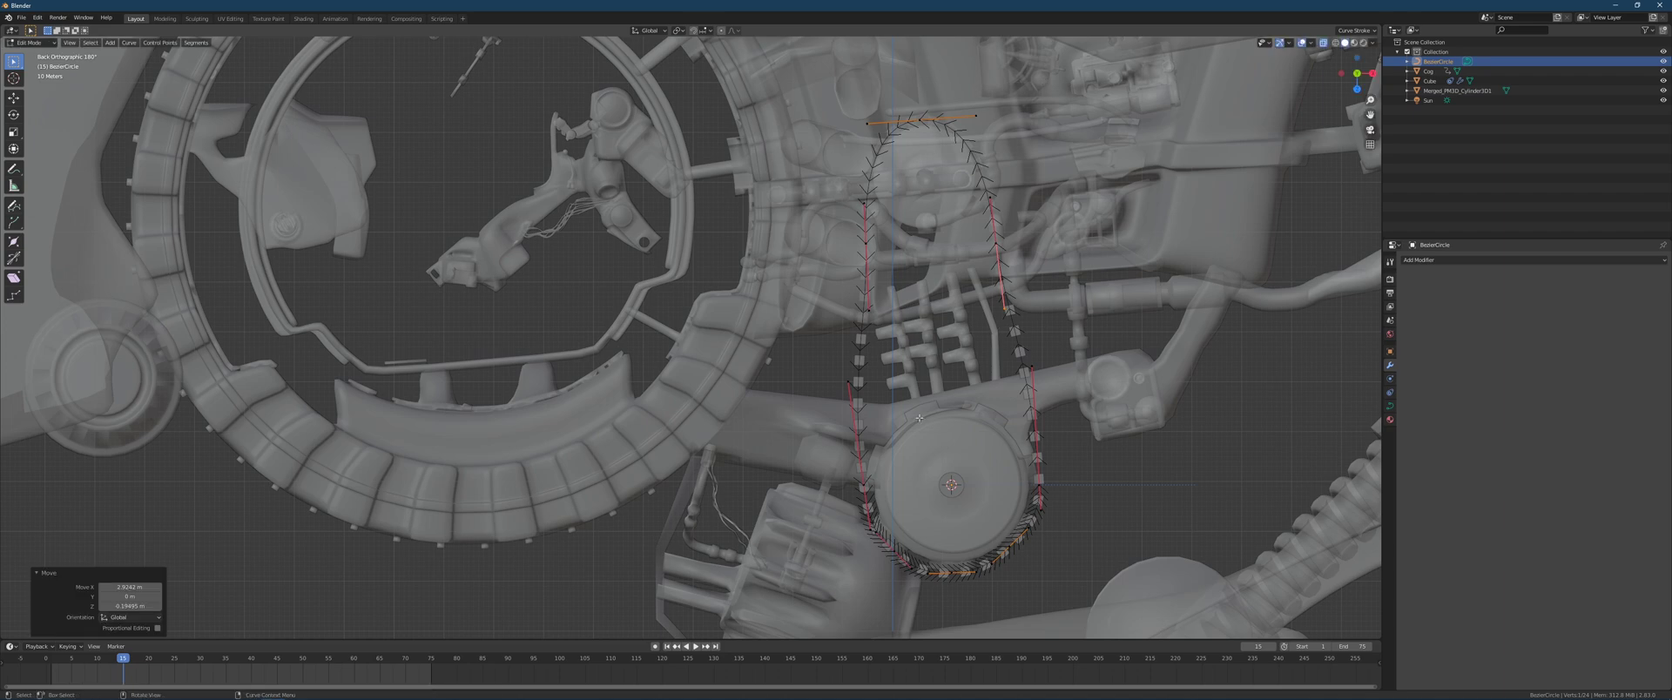
# Move the upper handle beside the disc on the loop's left side inward and inspect the chain in Object Mode without X-ray.
pyautogui.moveTo(843, 393); pyautogui.dragTo(856, 398)
pyautogui.press('g')
pyautogui.click(872, 395)
pyautogui.press('Tab')
pyautogui.scroll(-3, 938, 370)
pyautogui.scroll(2, 939, 367)
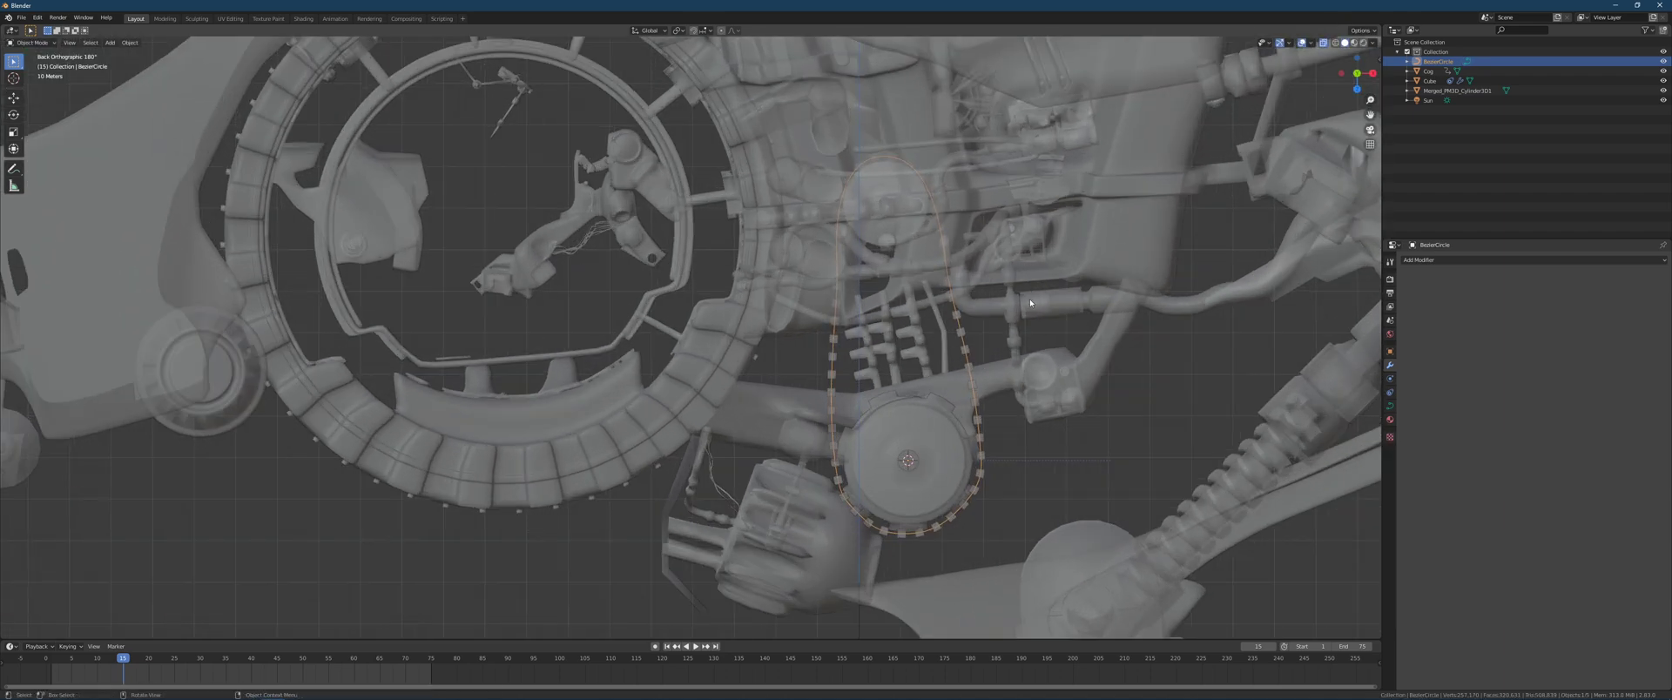
pyautogui.scroll(-2, 1013, 297)
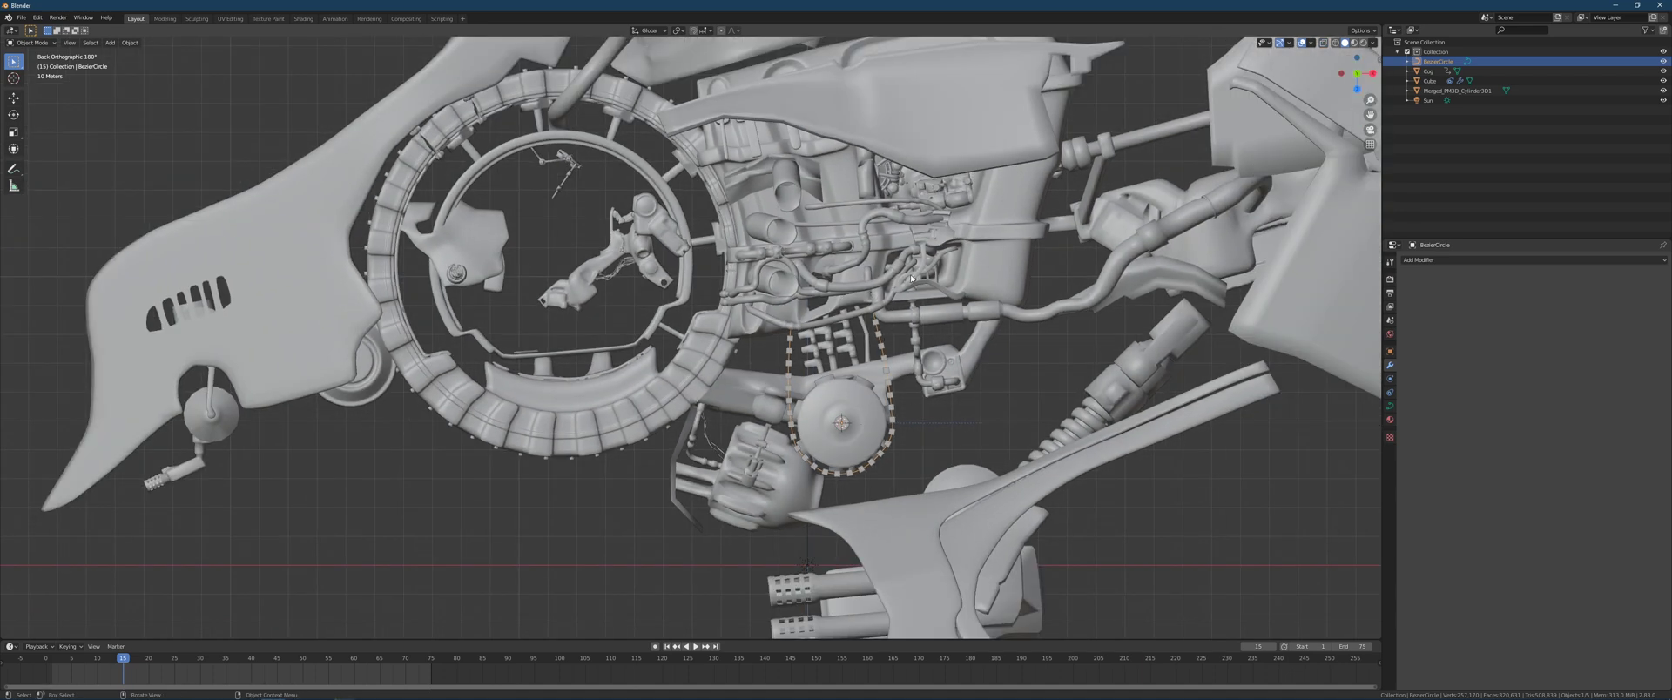
pyautogui.scroll(3, 927, 284)
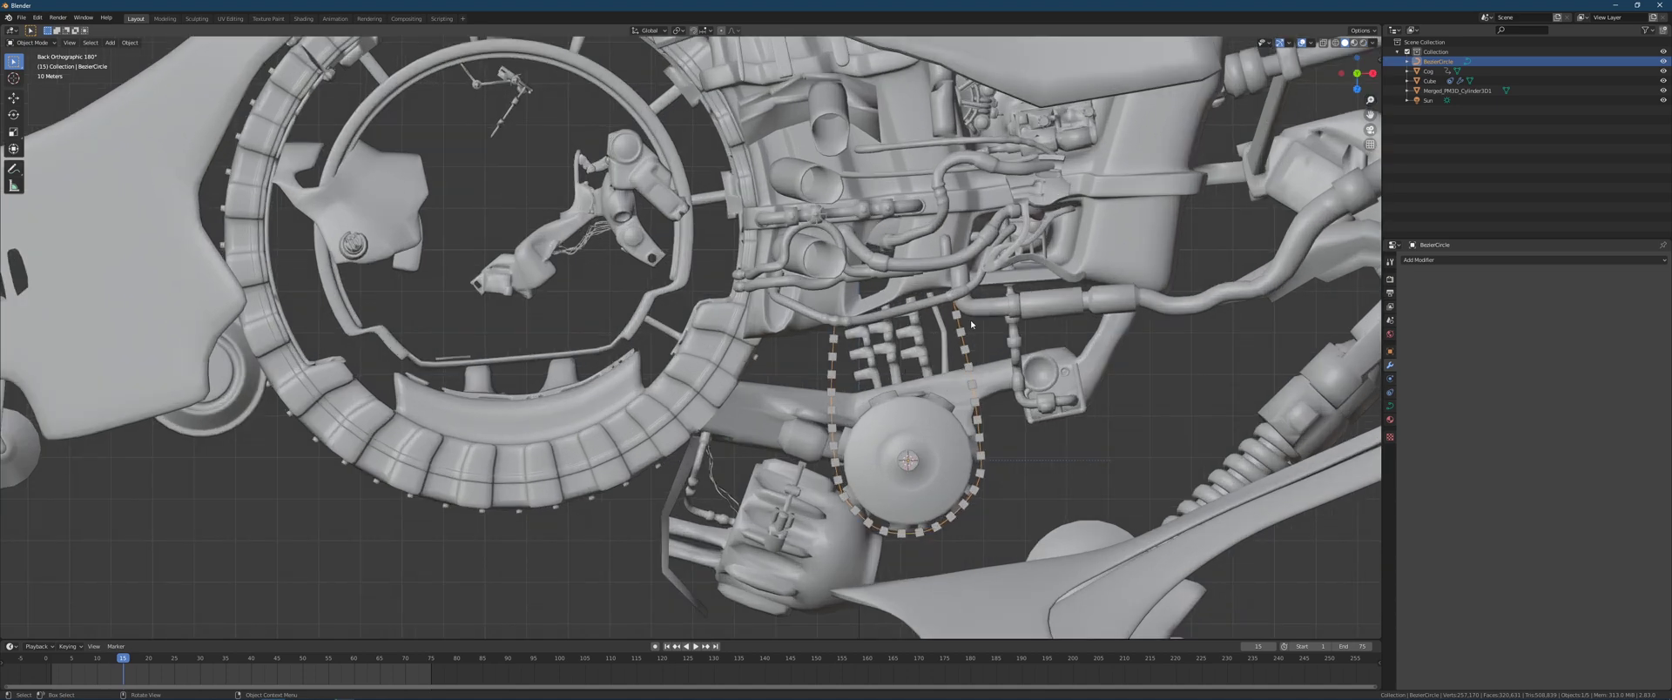
pyautogui.scroll(-1, 970, 321)
pyautogui.scroll(1, 933, 336)
# Select the cube chain and preview its sliding along the curve in X-ray, leaving its position uncommitted.
pyautogui.click(959, 322)
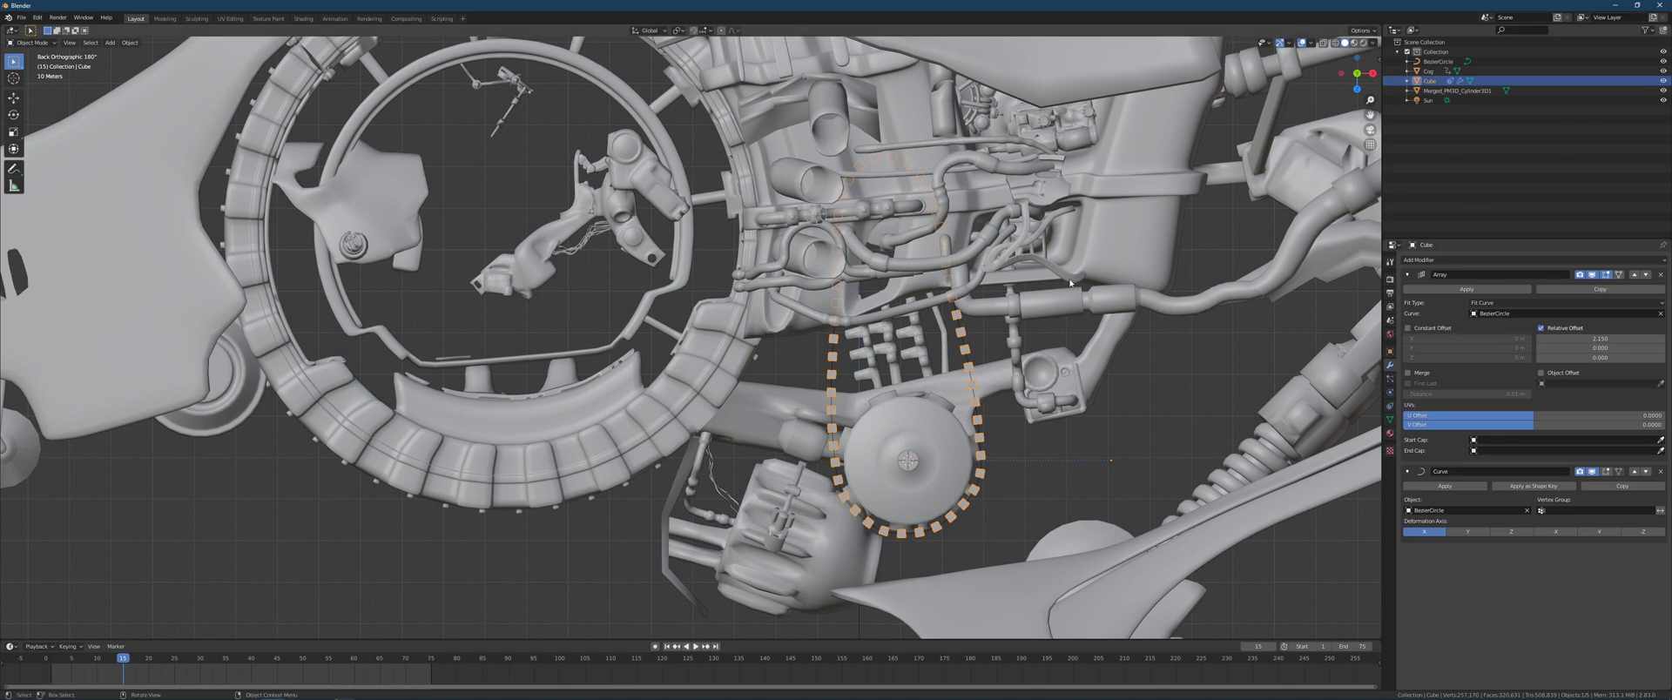
pyautogui.hotkey('alt', 'z')
pyautogui.press('g')
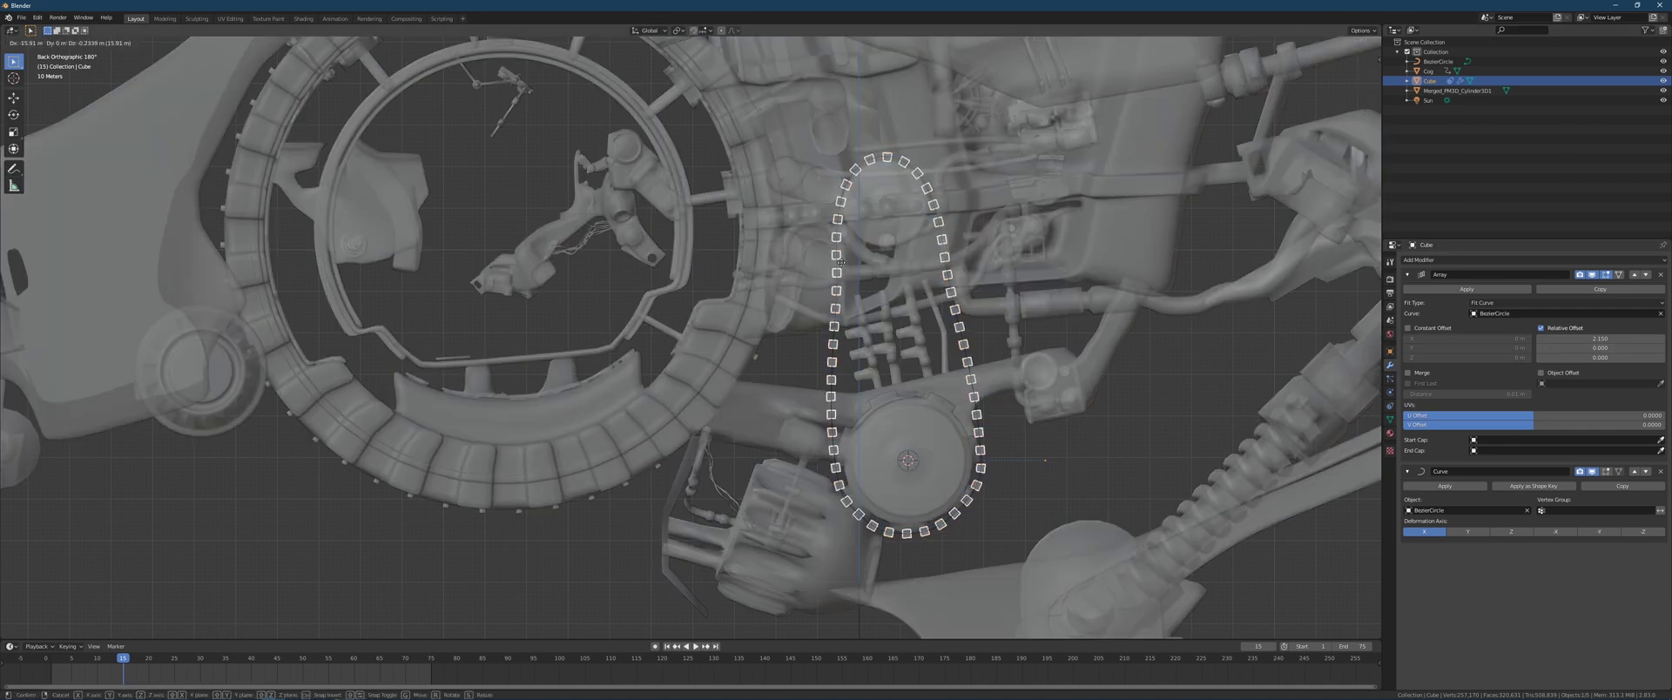
pyautogui.rightClick(914, 244)
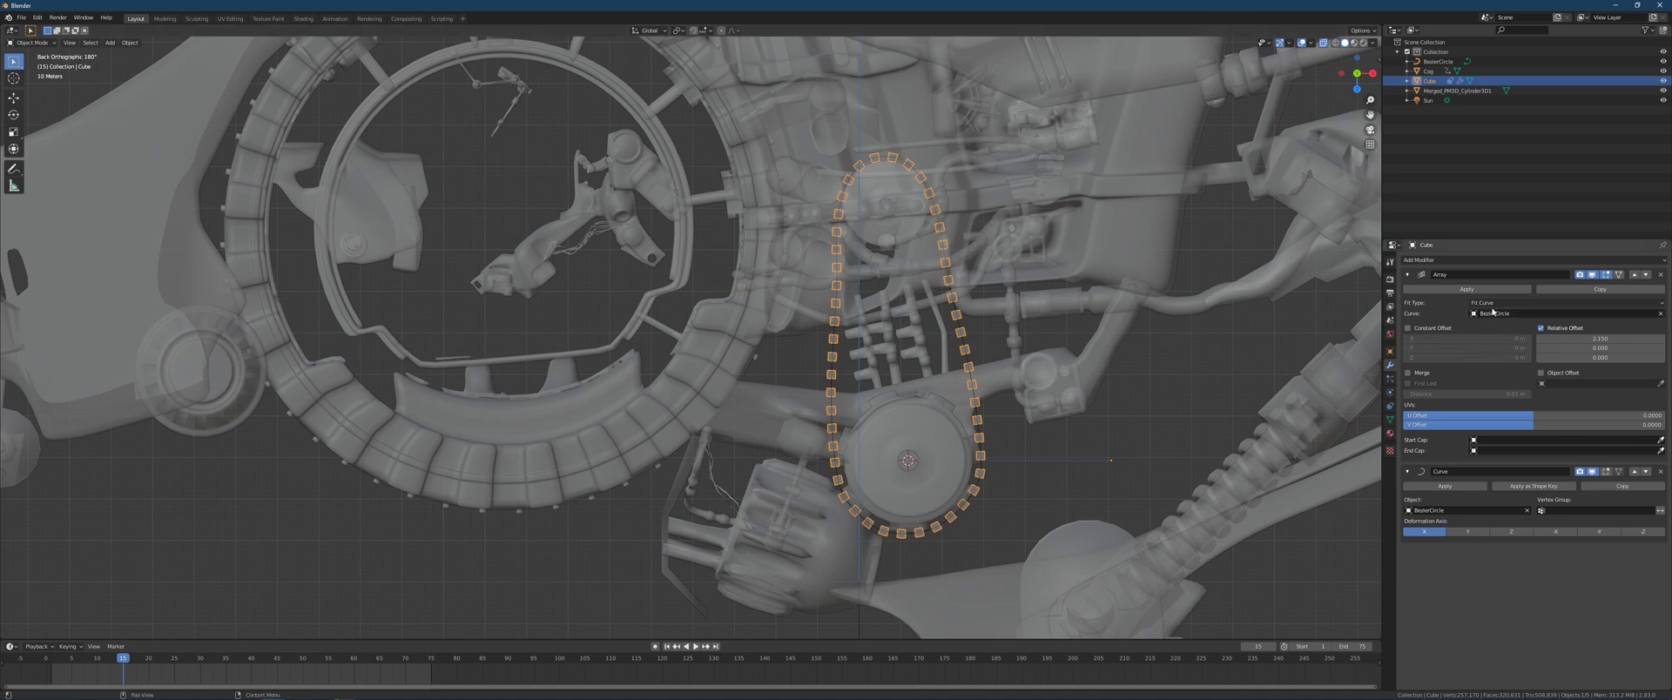
# Try the Fixed Count fit type on the chain's Array modifier, then restore Fit Curve.
pyautogui.click(1592, 303)
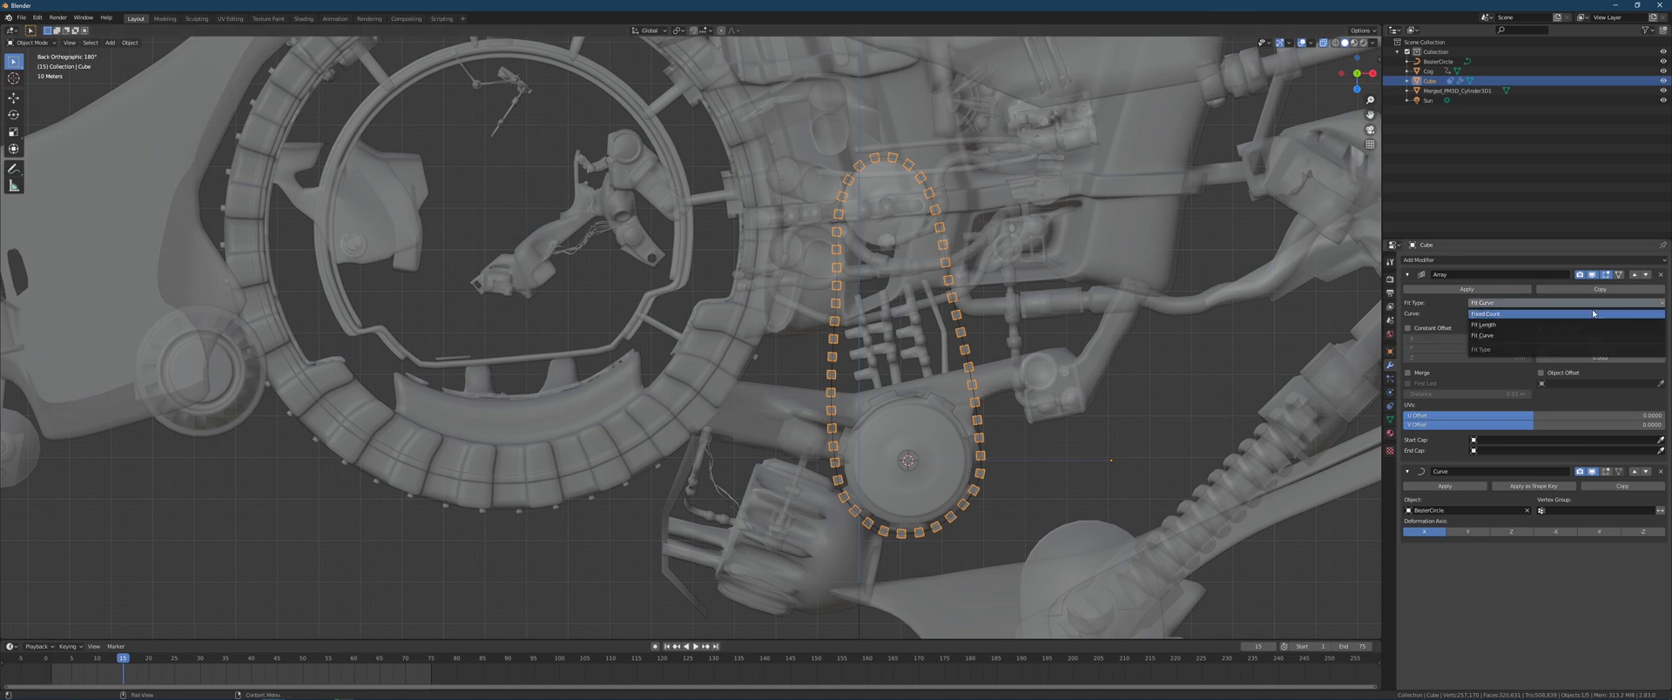
pyautogui.click(1549, 314)
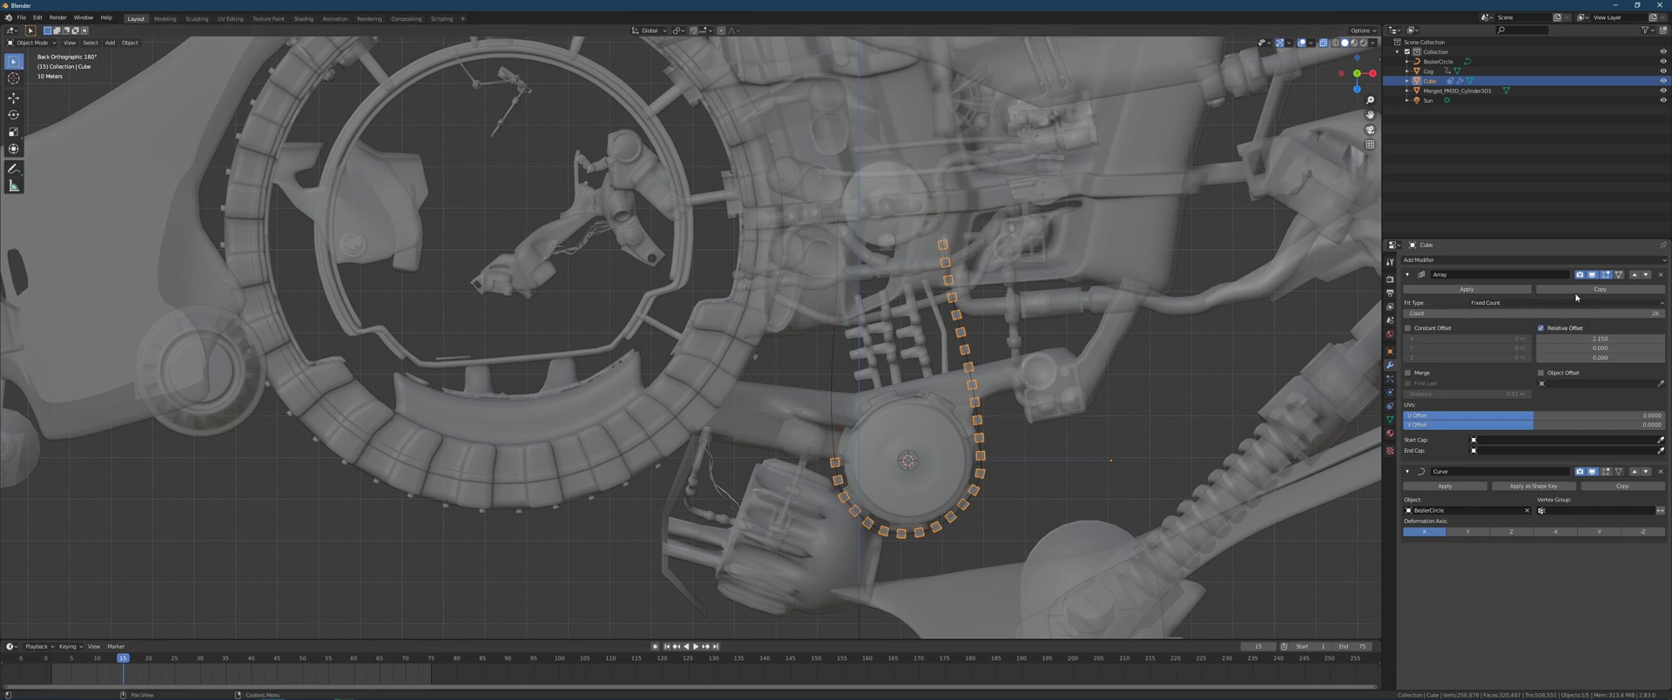
pyautogui.click(1659, 303)
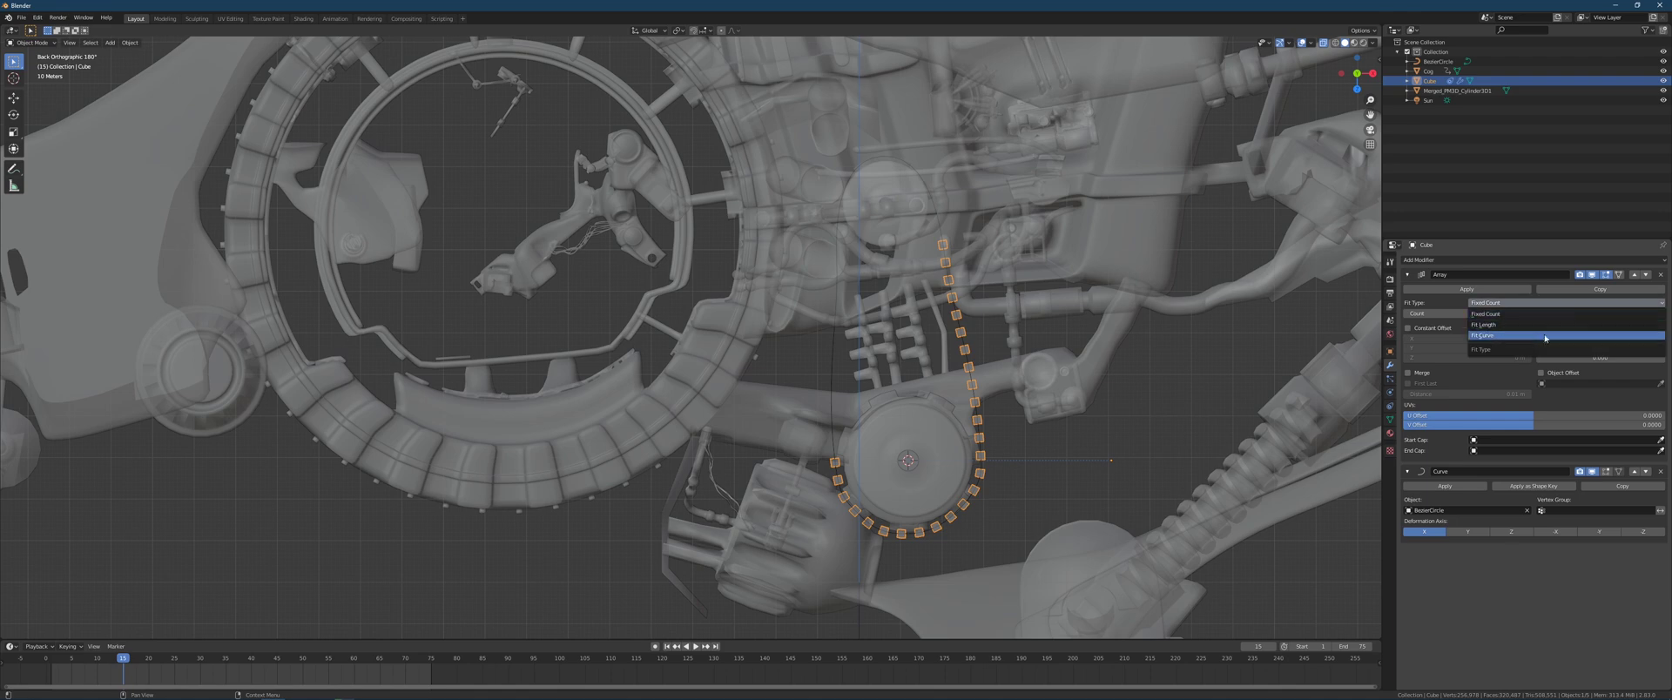
pyautogui.click(1637, 337)
# Preview the curve-fitted chain's motion around the loop once more without committing it, and turn off X-ray.
pyautogui.press('g')
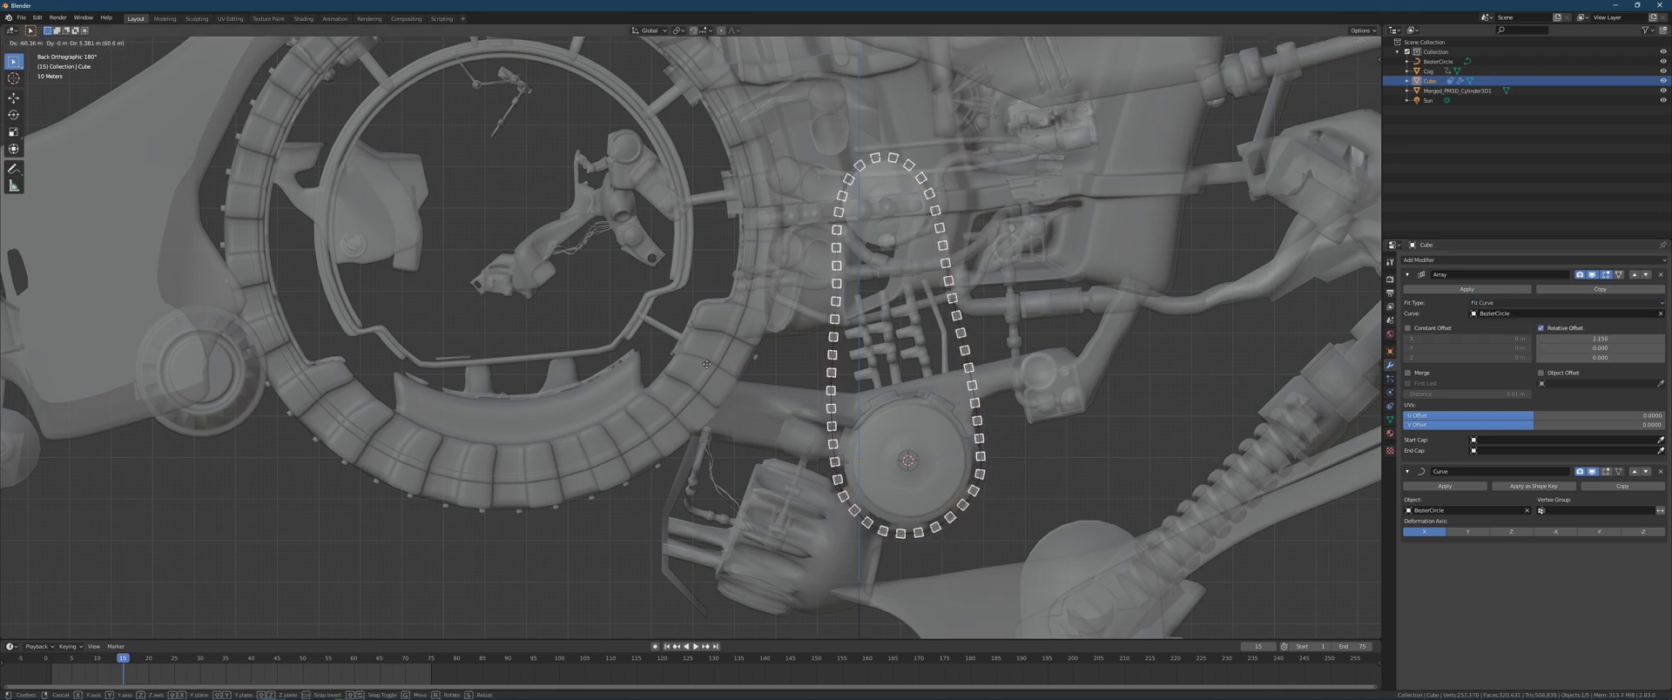
pyautogui.rightClick(808, 346)
pyautogui.scroll(-1, 808, 346)
pyautogui.scroll(1, 871, 344)
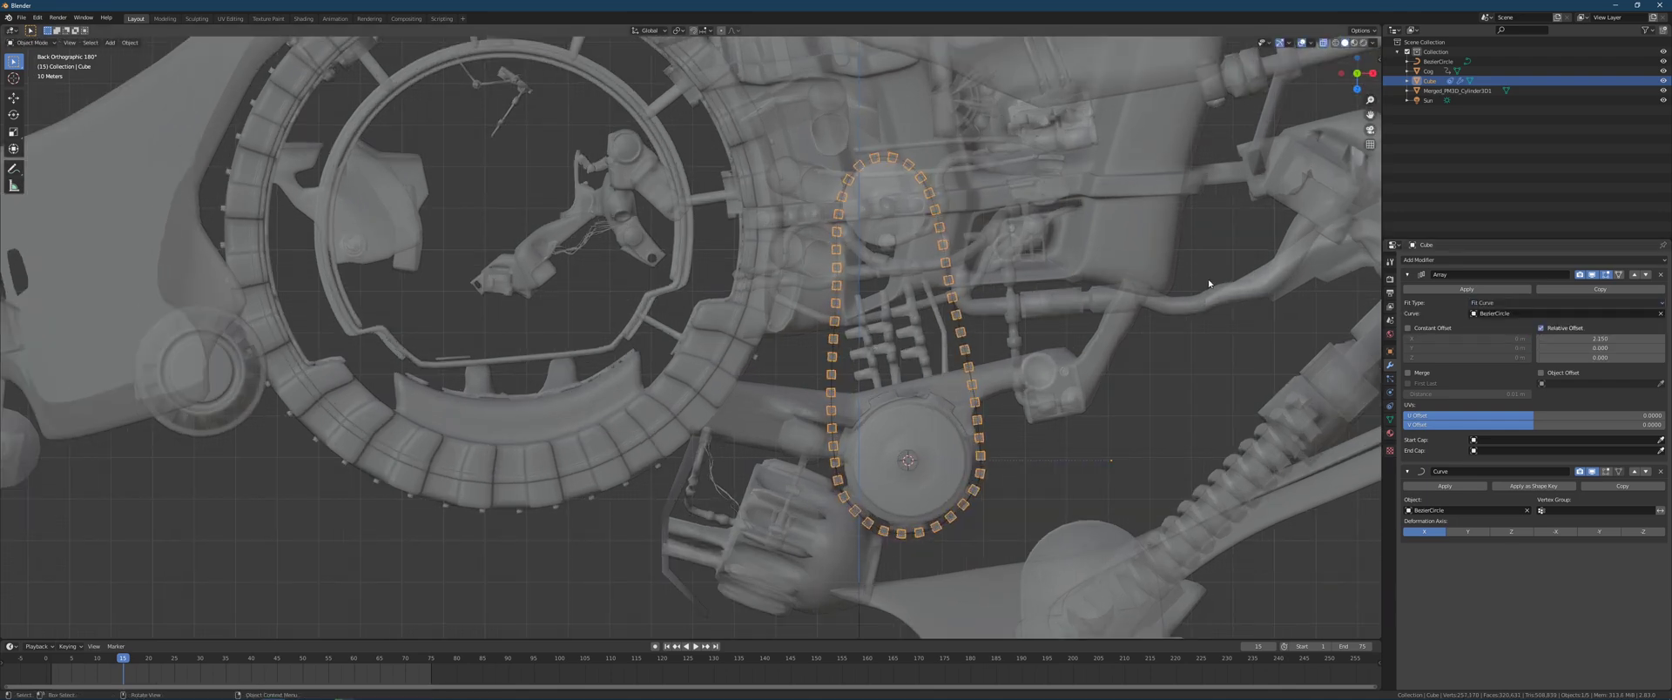
pyautogui.hotkey('alt', 'z')
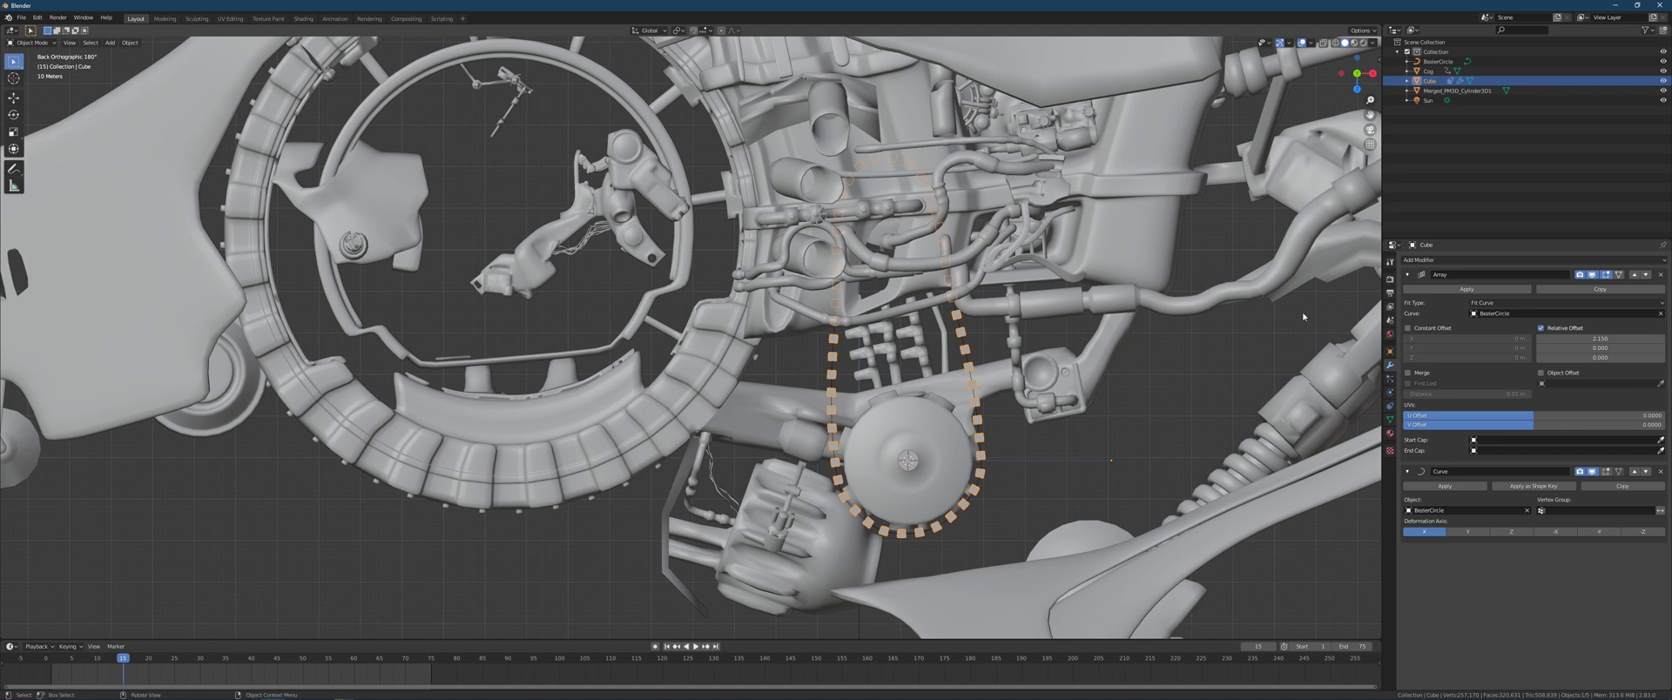
# Insert a location keyframe for the Cube at frame 0 from its object transform properties.
pyautogui.click(1390, 351)
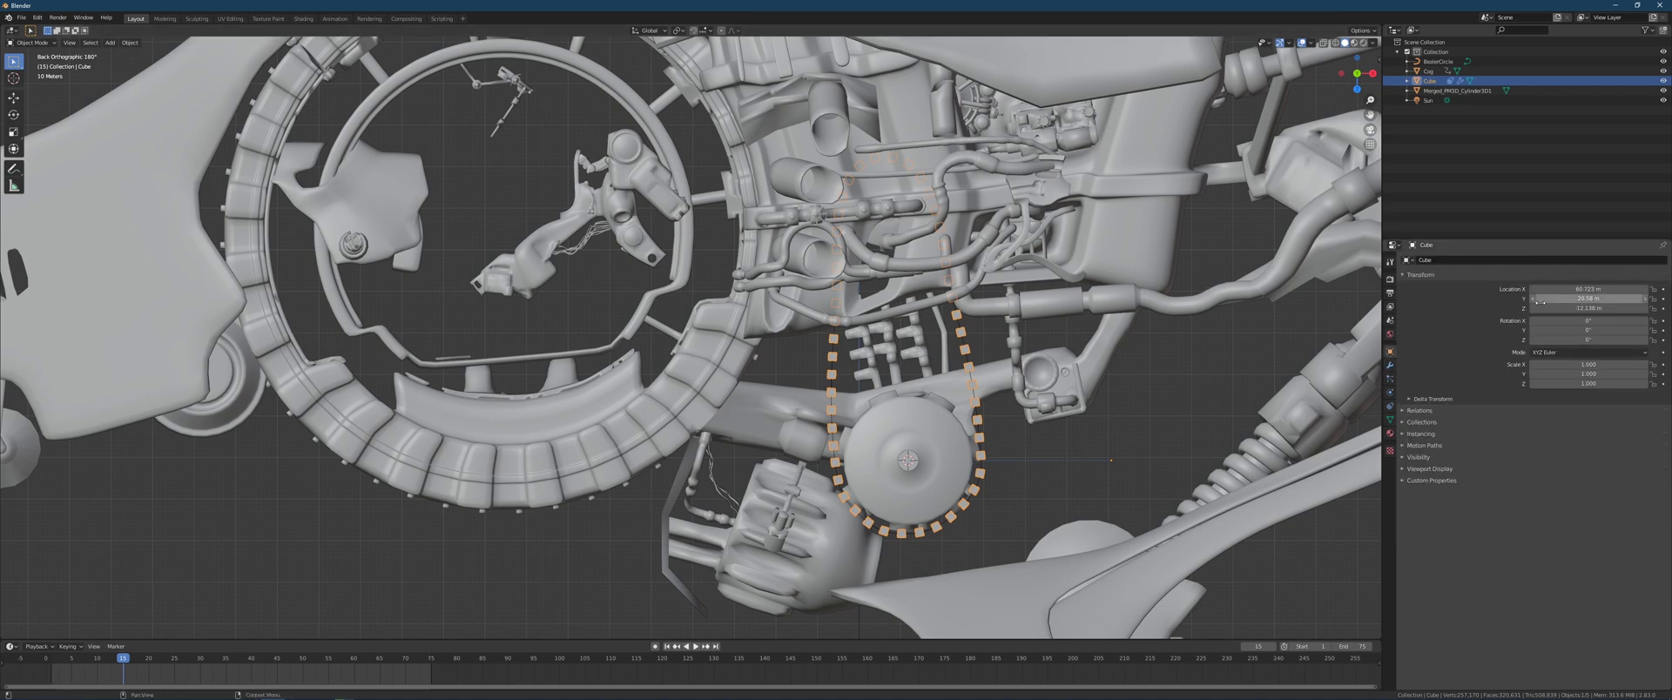
pyautogui.click(46, 669)
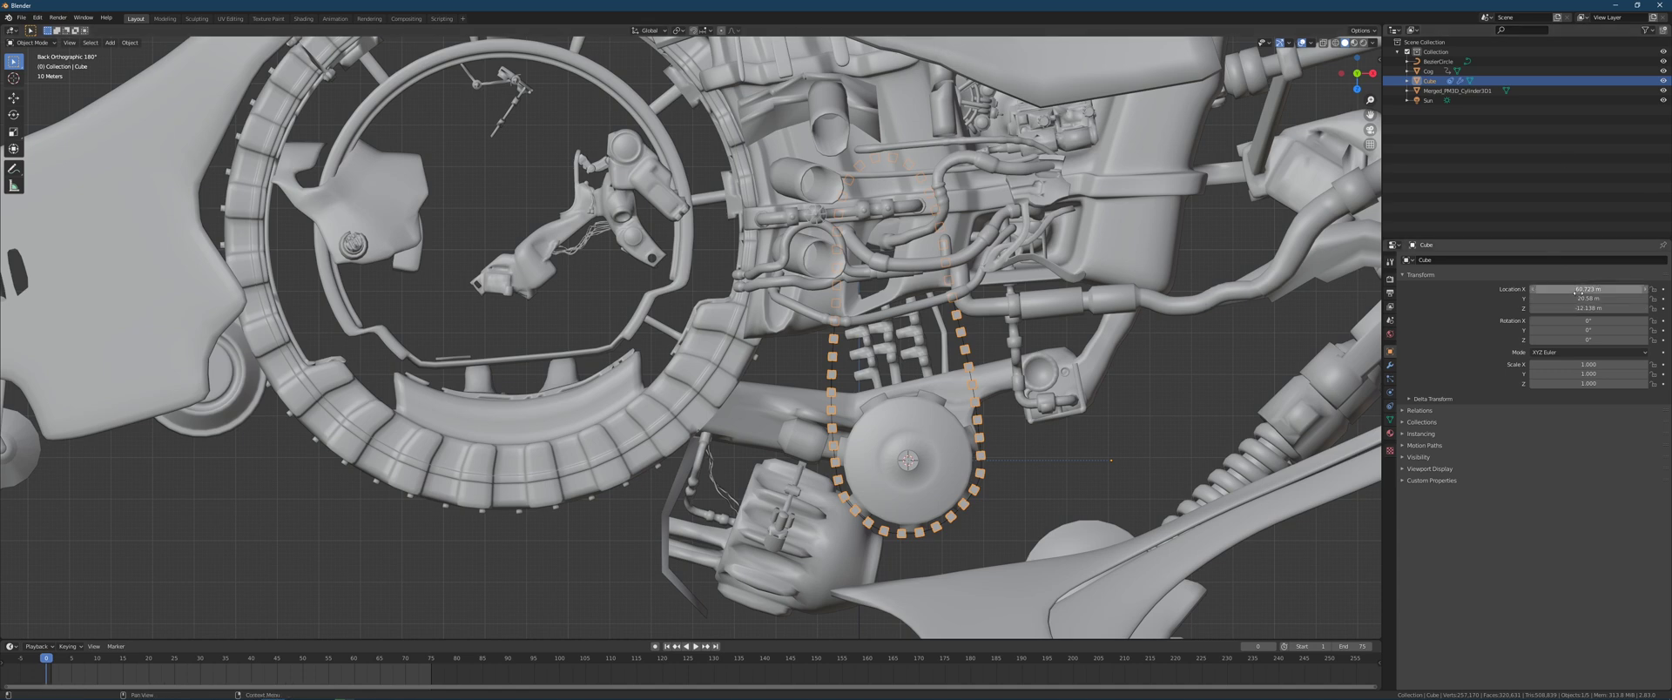
pyautogui.press('i')
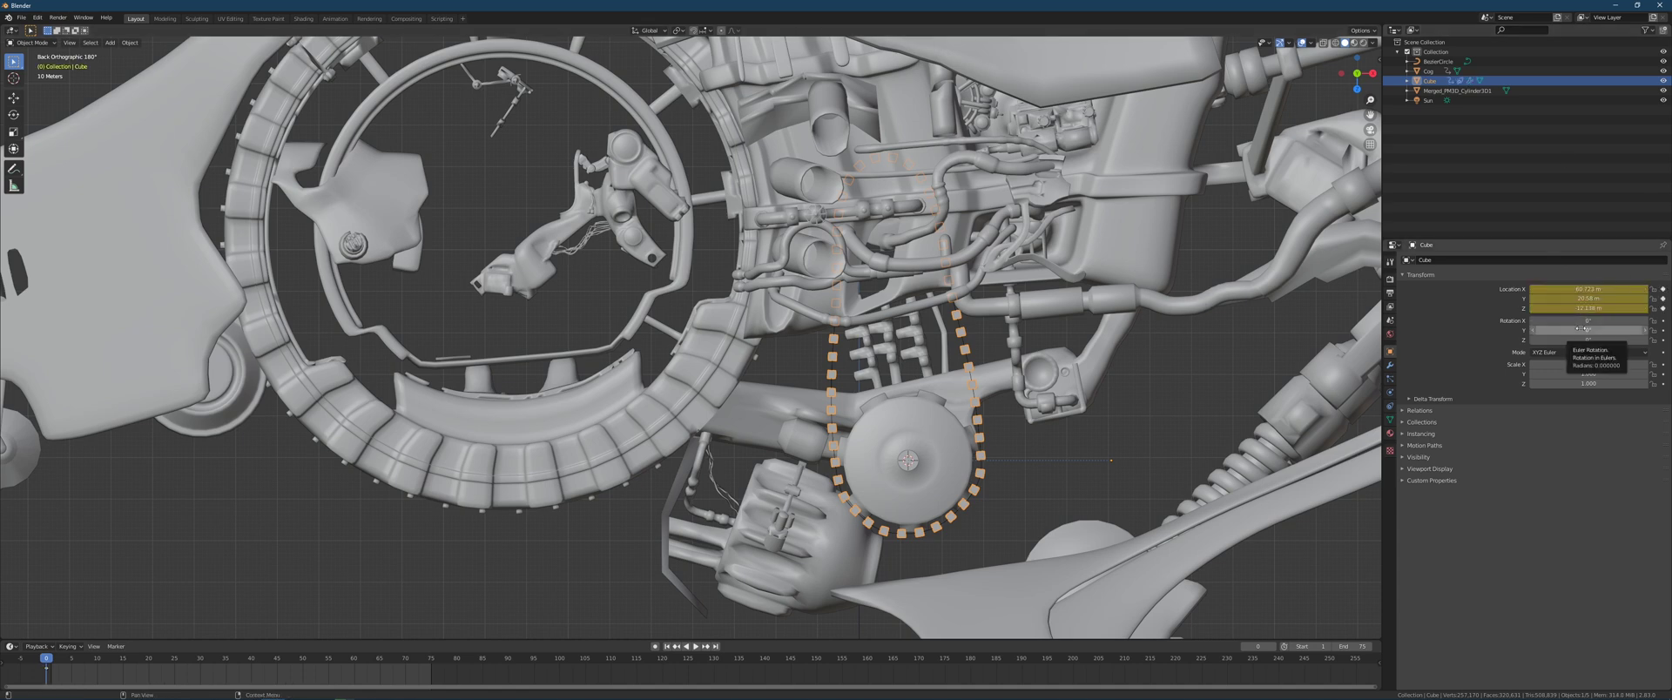
# Insert rotation and scale keyframes for the Cube at frame 0 from its object transform properties.
pyautogui.press('i')
pyautogui.press('i')
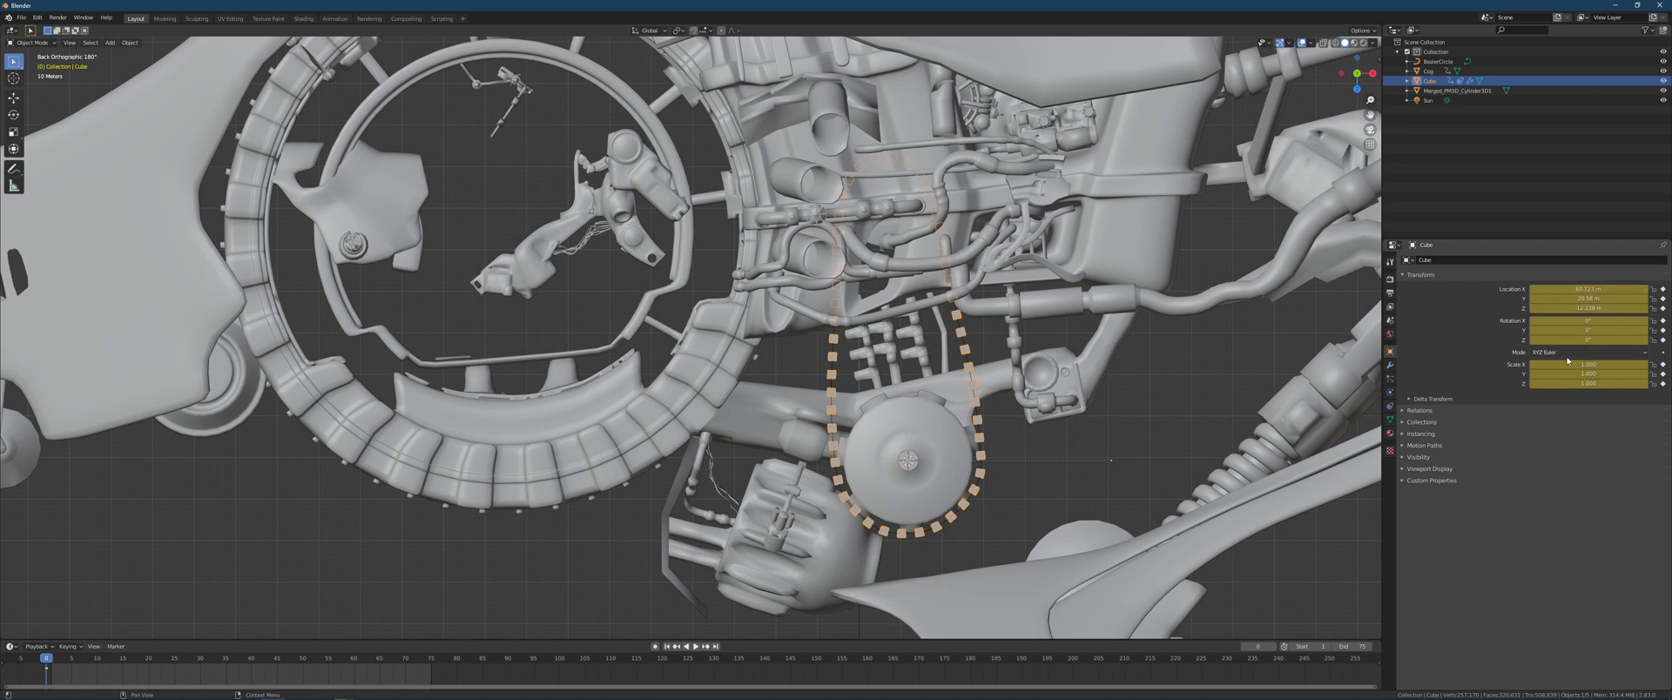
# At frame 75, move the cube chain far along the loop and insert a location keyframe for its new position.
pyautogui.moveTo(58, 660); pyautogui.dragTo(433, 687)
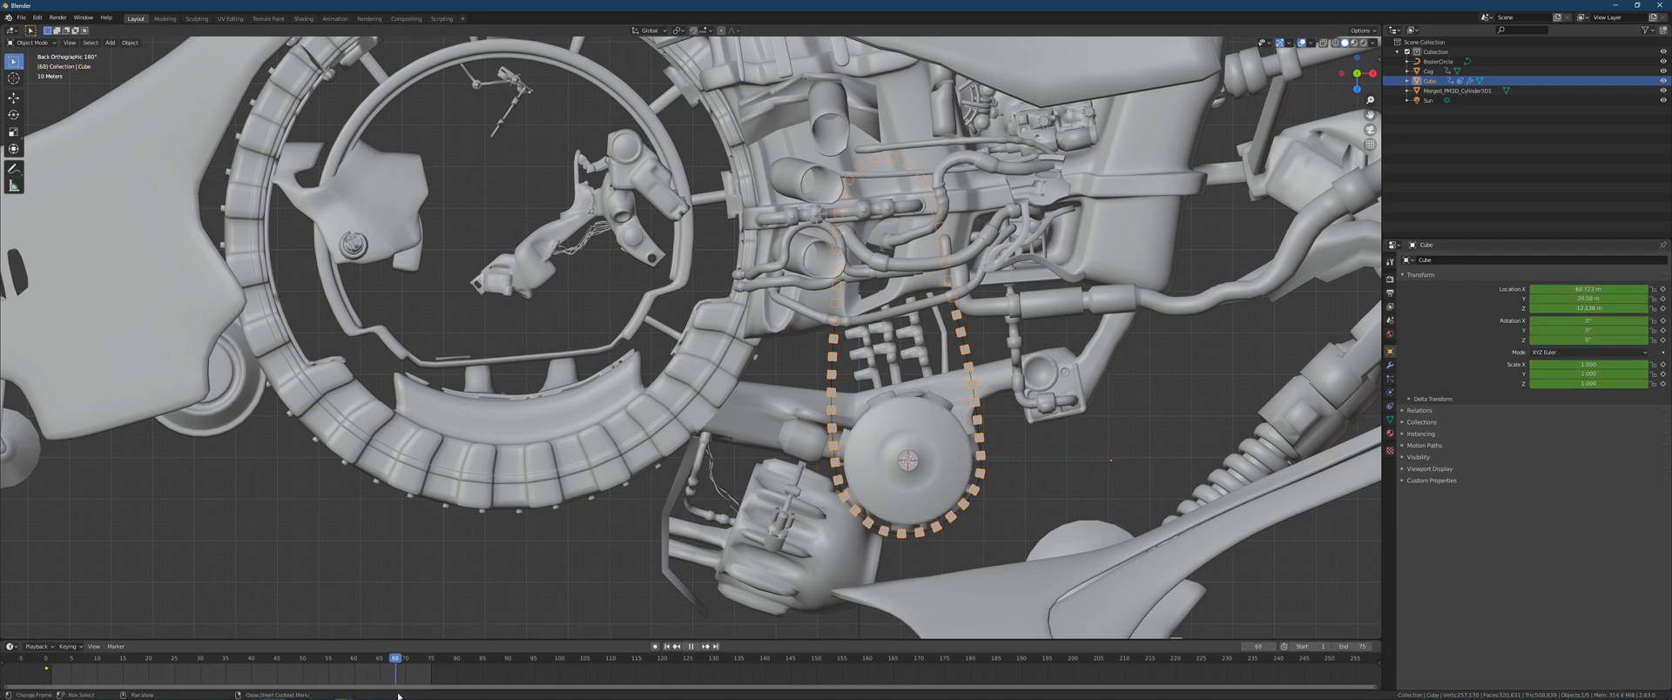
pyautogui.press('Escape')
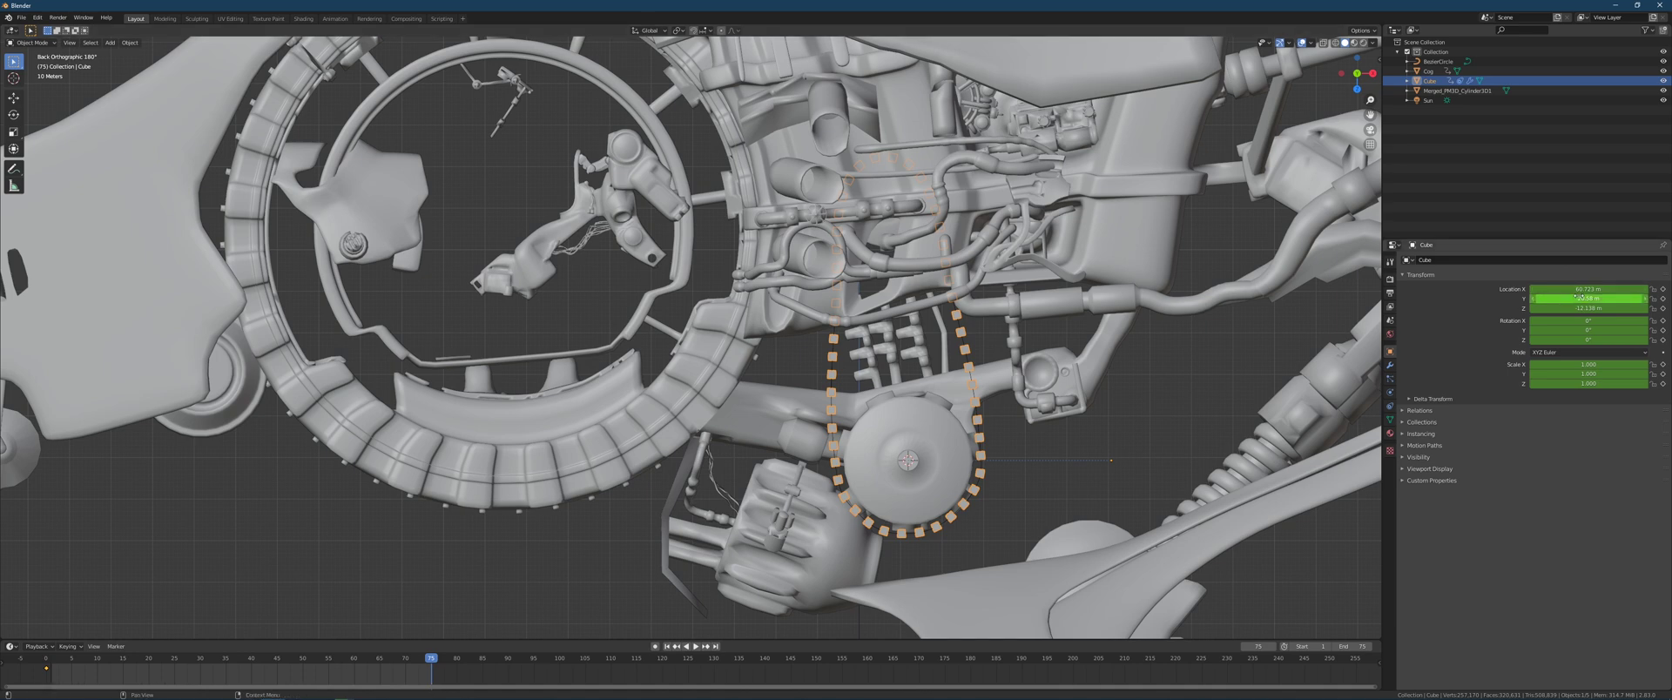
pyautogui.press('g')
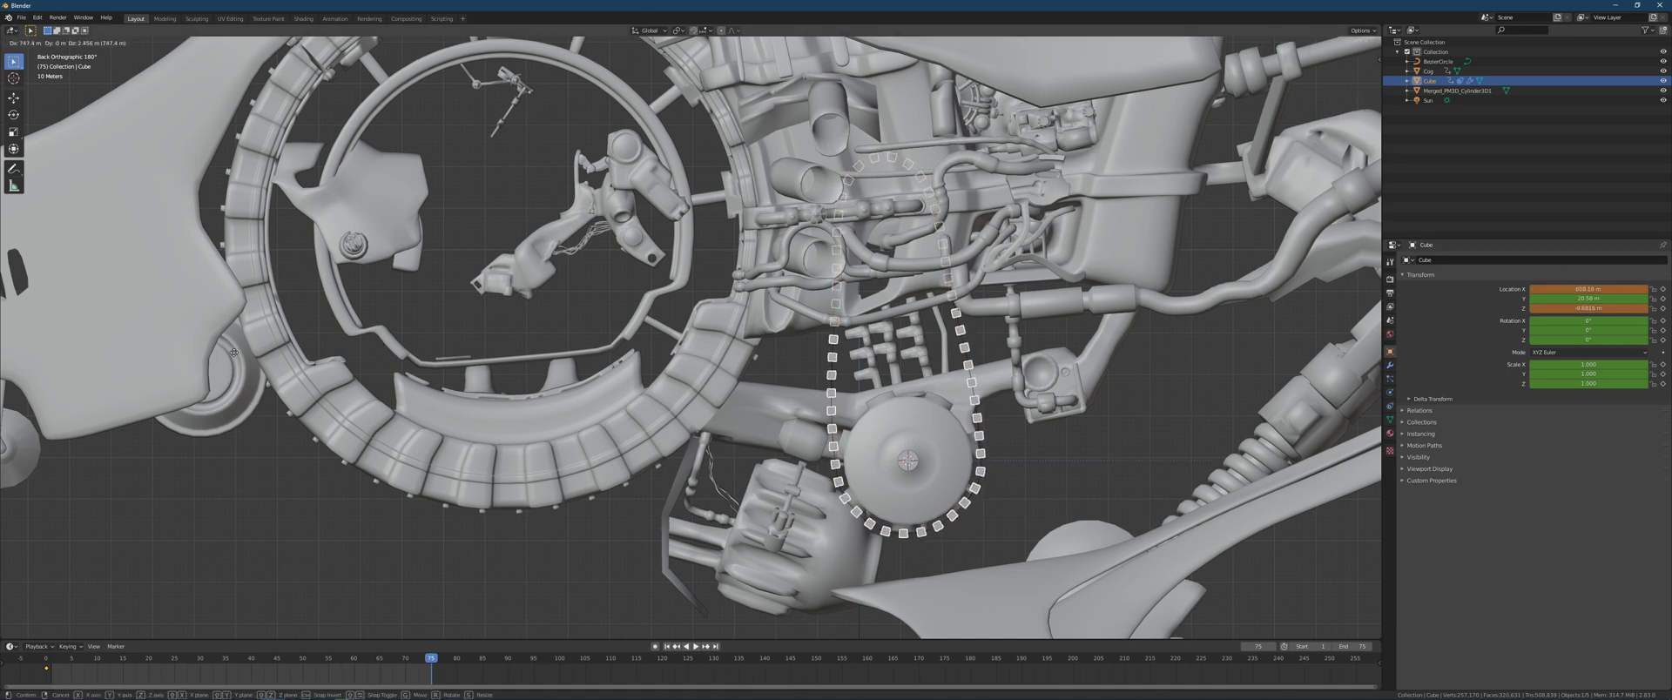
pyautogui.click(308, 284)
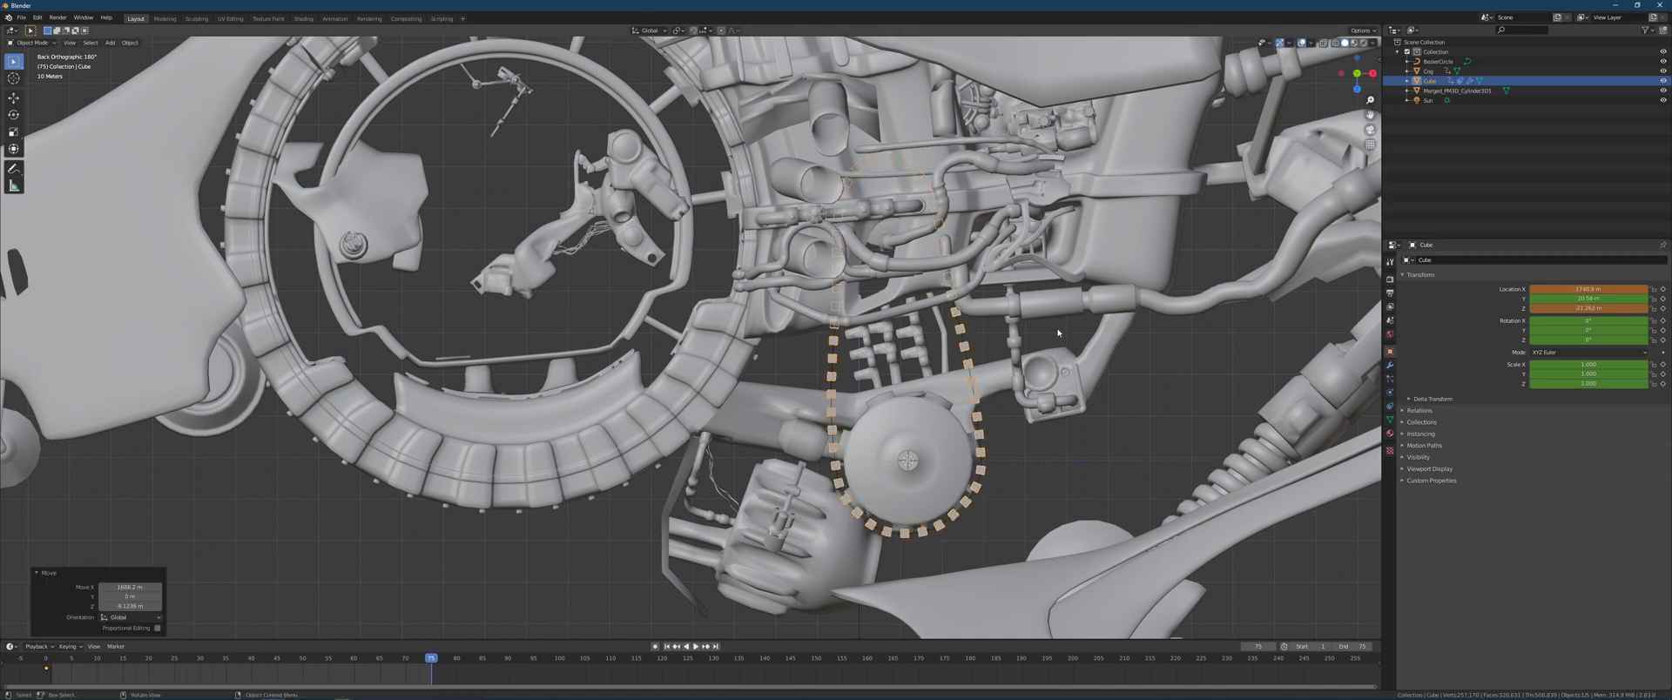
pyautogui.press('i')
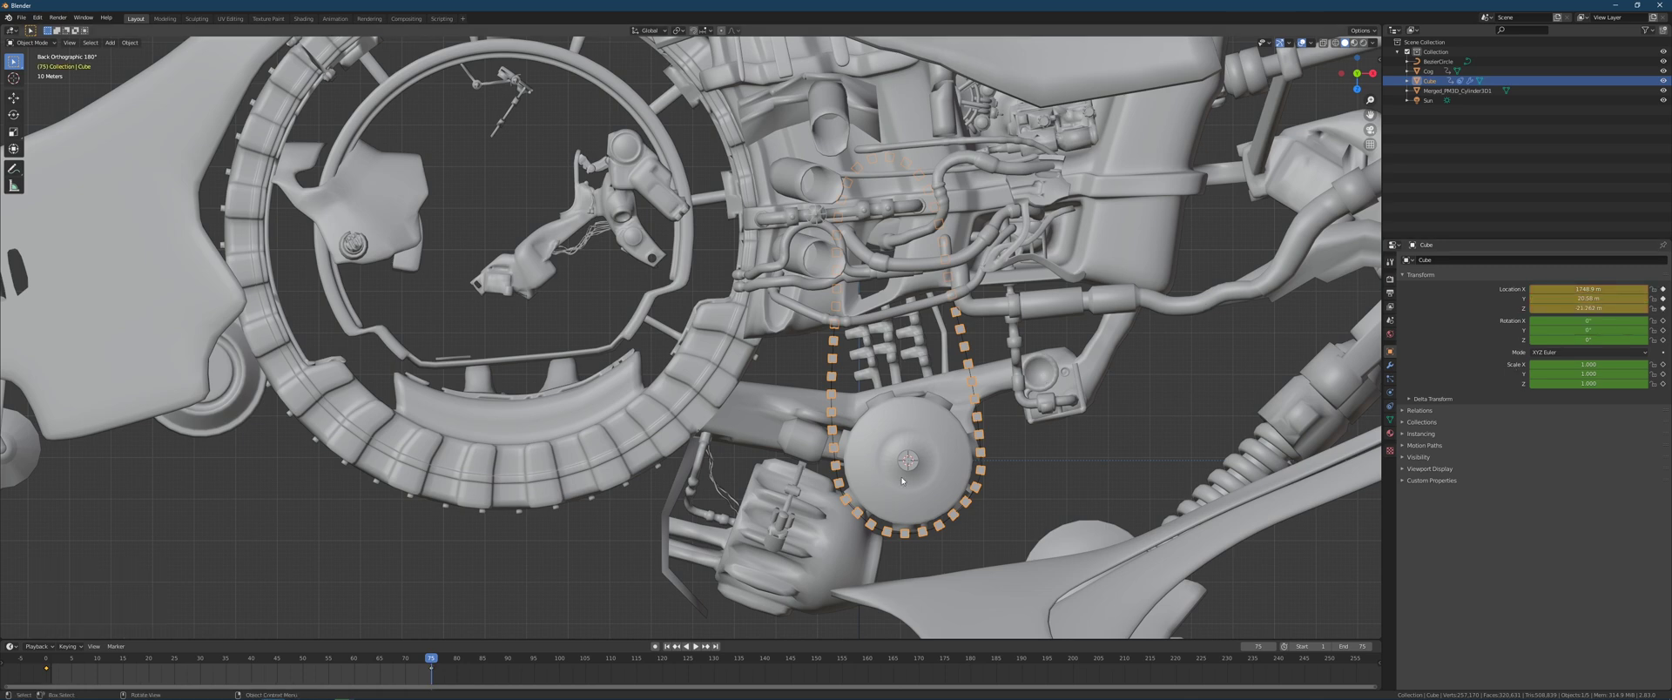
# Play back the chain animation, select the Cog disc, and replay the motion from frame 0.
pyautogui.press('space')
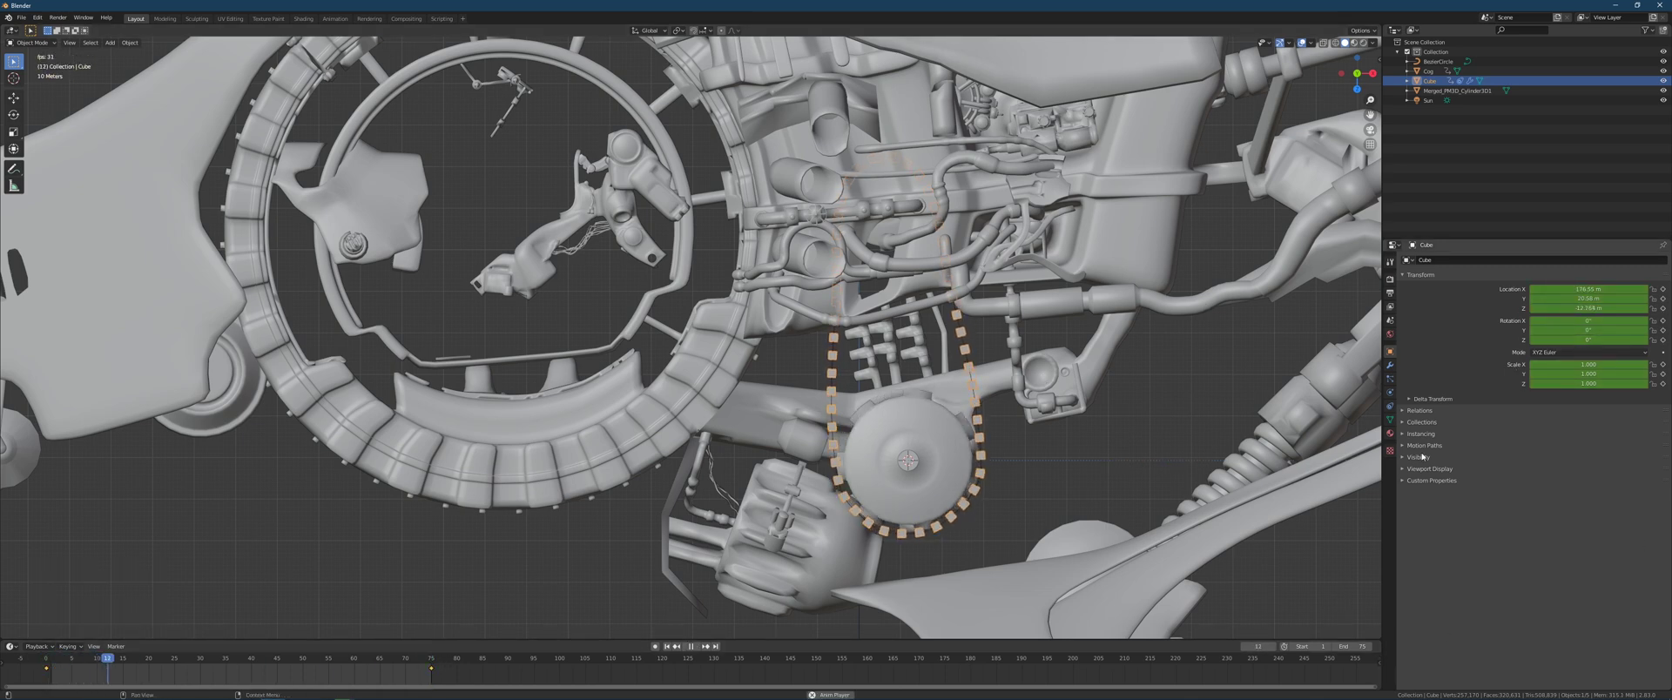
pyautogui.press('space')
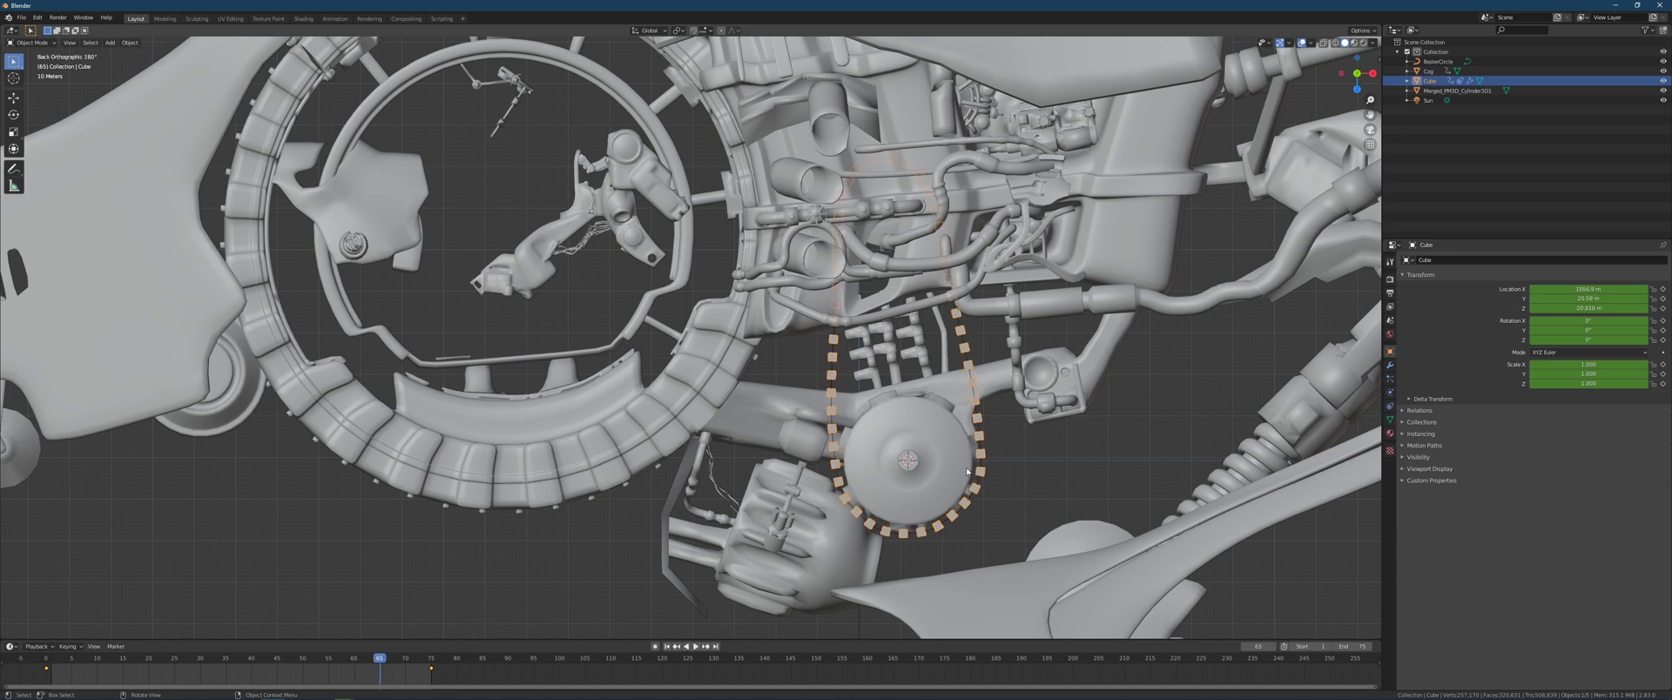
pyautogui.click(930, 467)
pyautogui.moveTo(379, 659); pyautogui.dragTo(46, 659)
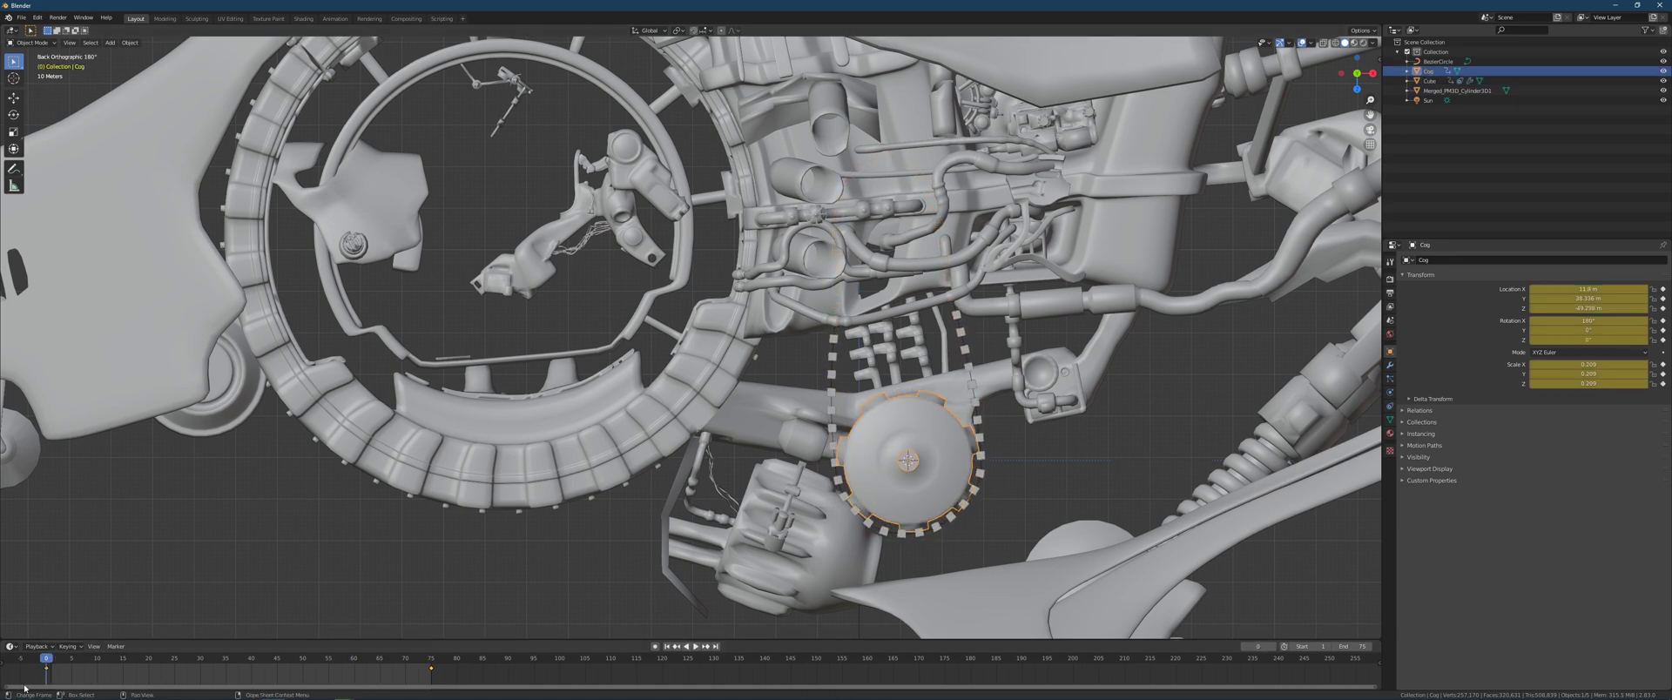
pyautogui.press('space')
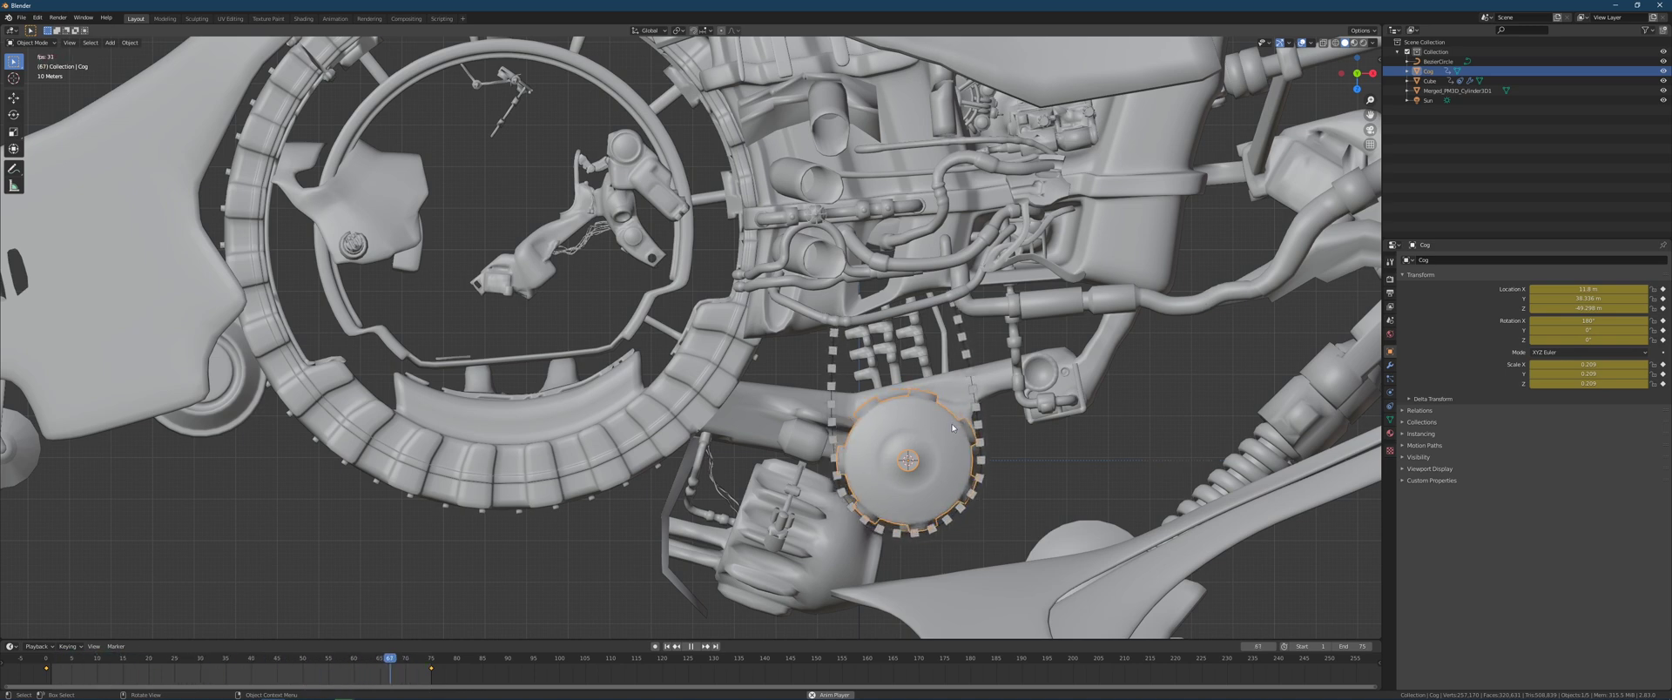
pyautogui.press('space')
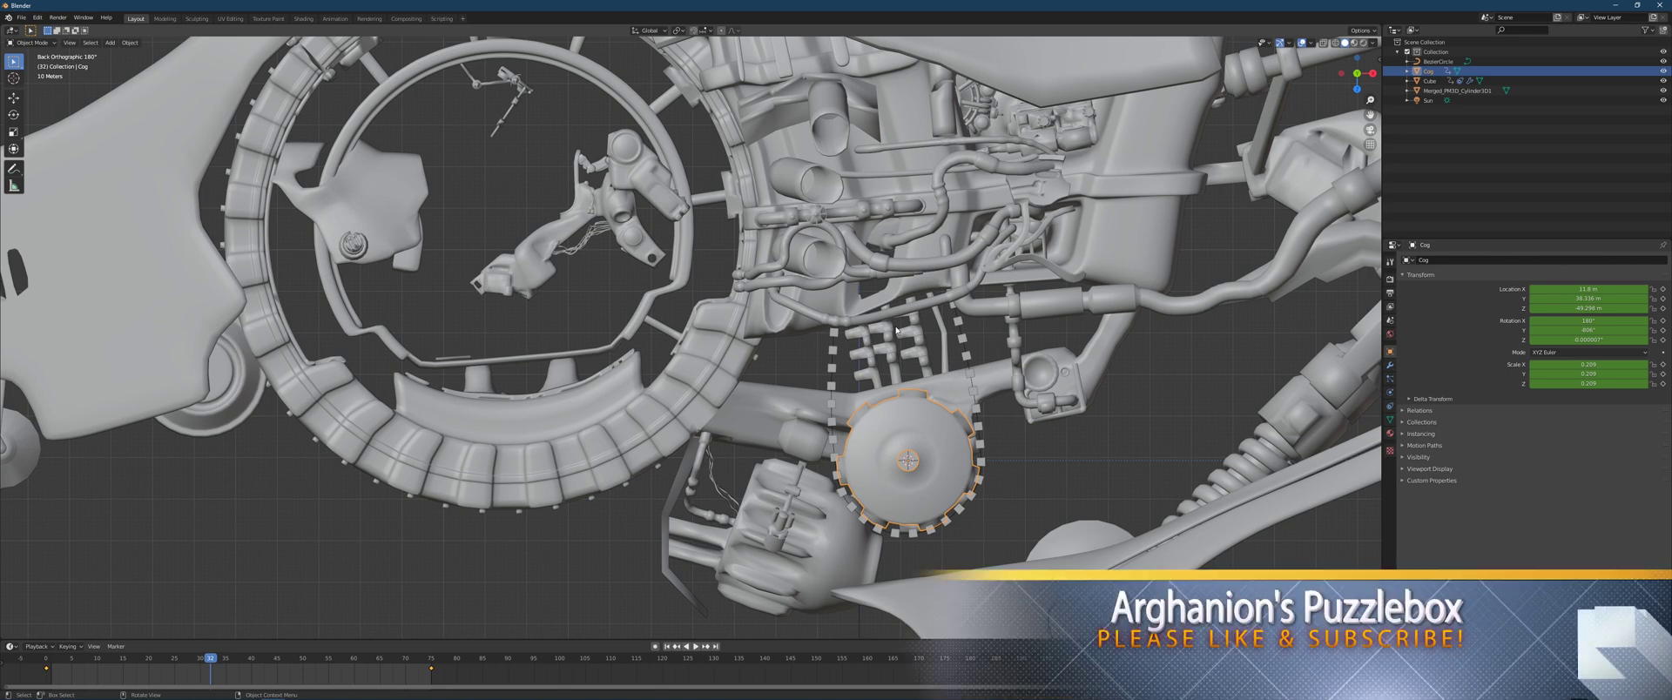
# Play the animation while viewing the whole mech from an angled perspective.
pyautogui.scroll(-3, 896, 330)
pyautogui.moveTo(896, 330); pyautogui.dragTo(957, 288, button='middle')
pyautogui.press('space')
pyautogui.scroll(-3, 951, 340)
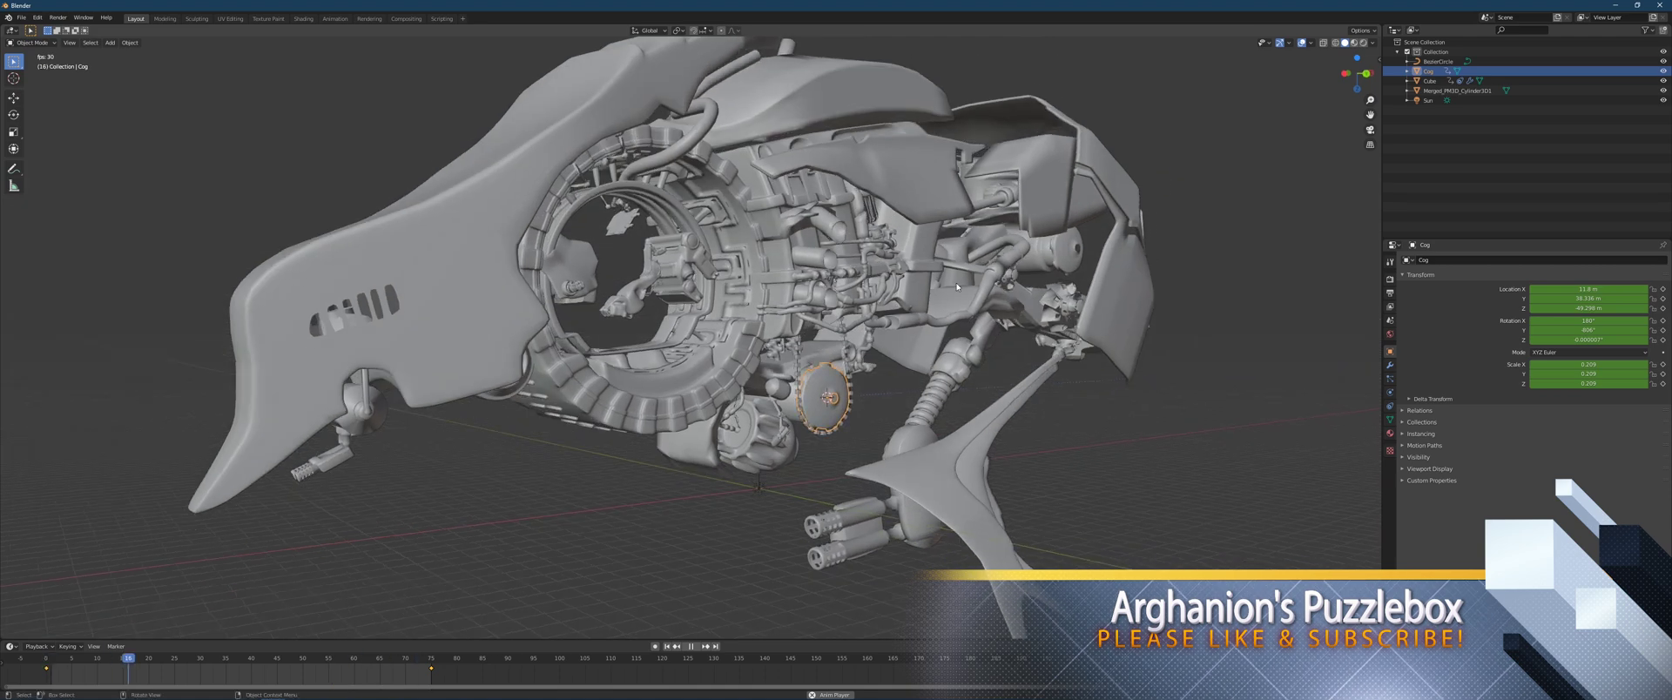